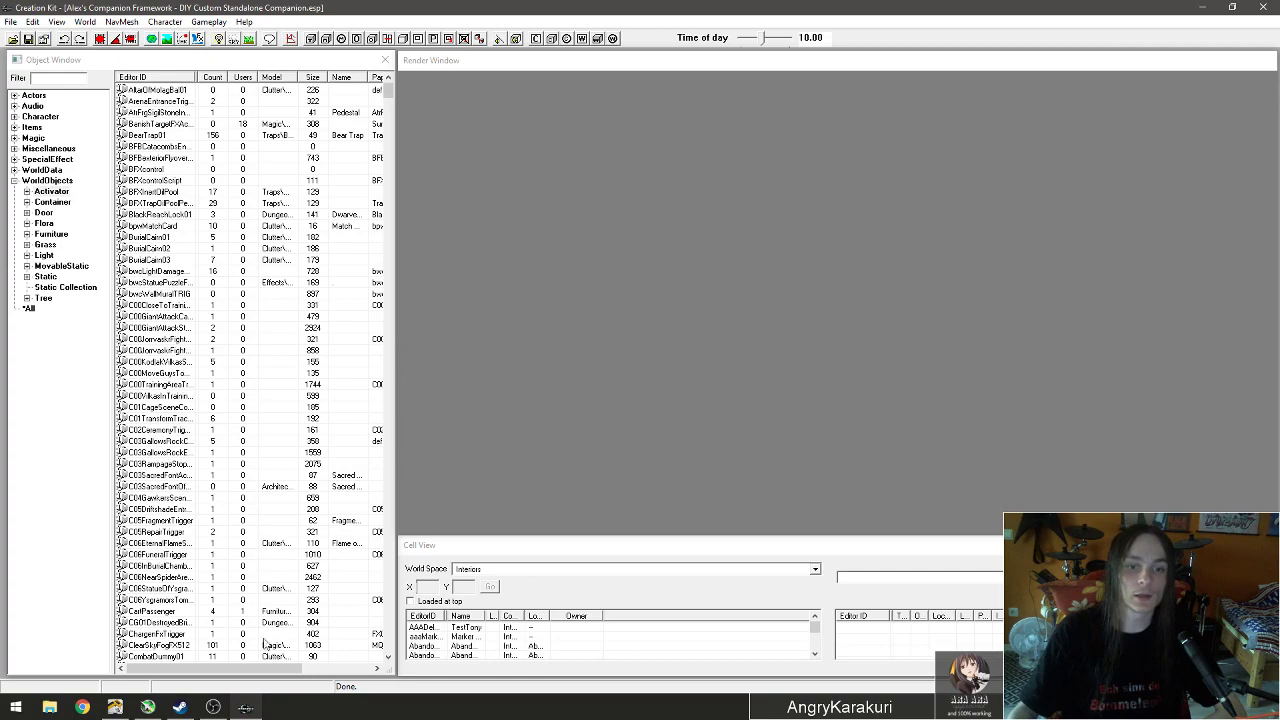
click(213, 707)
click(213, 707)
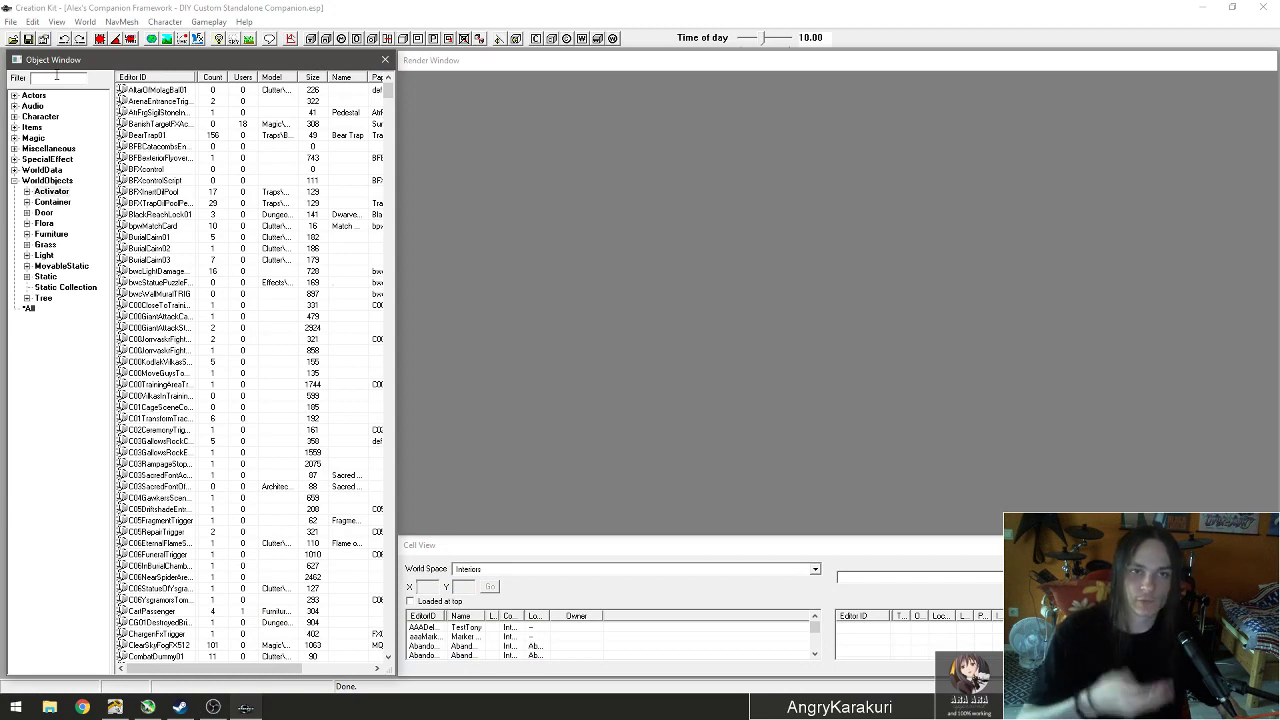
Filter the list of all objects by "alexm" and open the quest alexm_QuestCompanionDialogue.
click(57, 77)
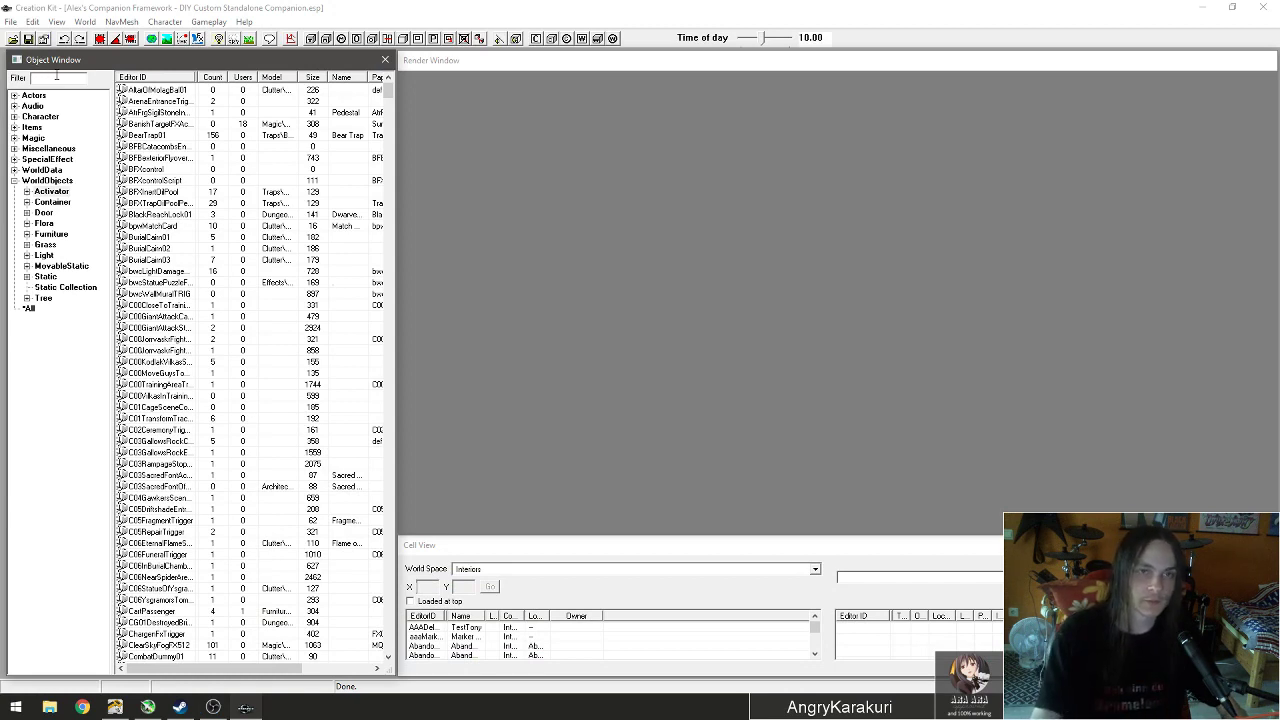
text(aasm)
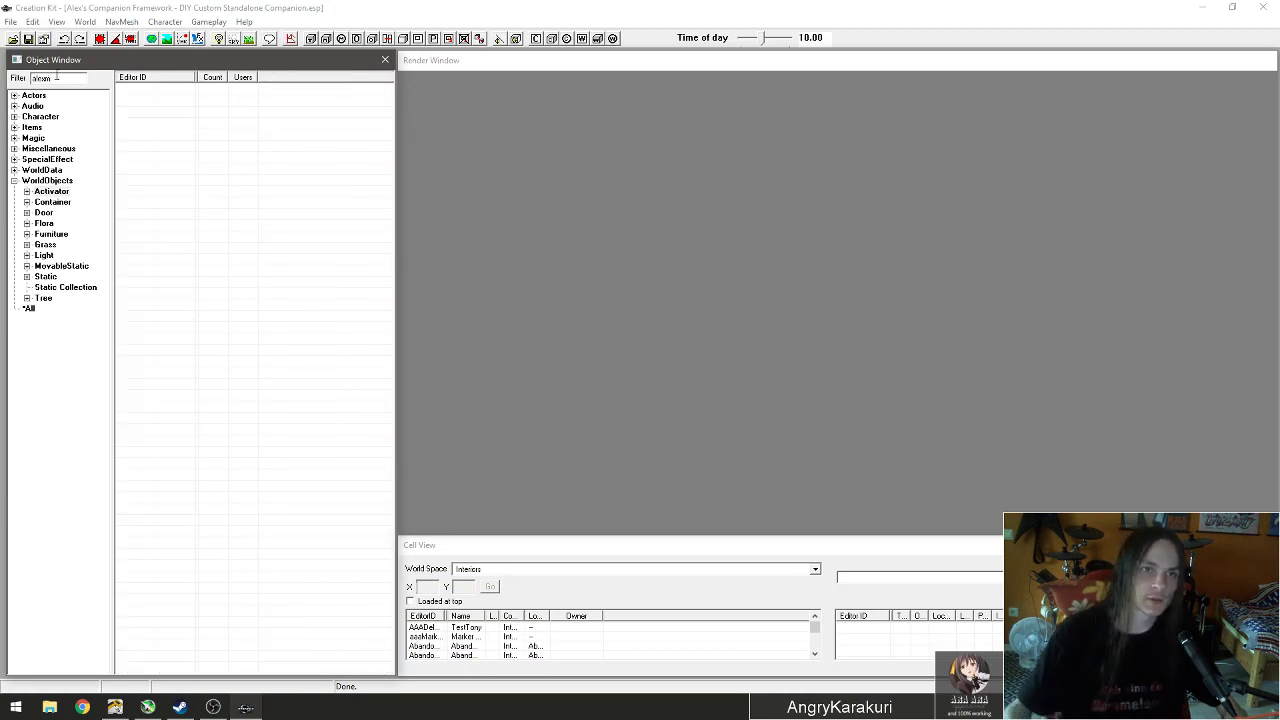
click(29, 309)
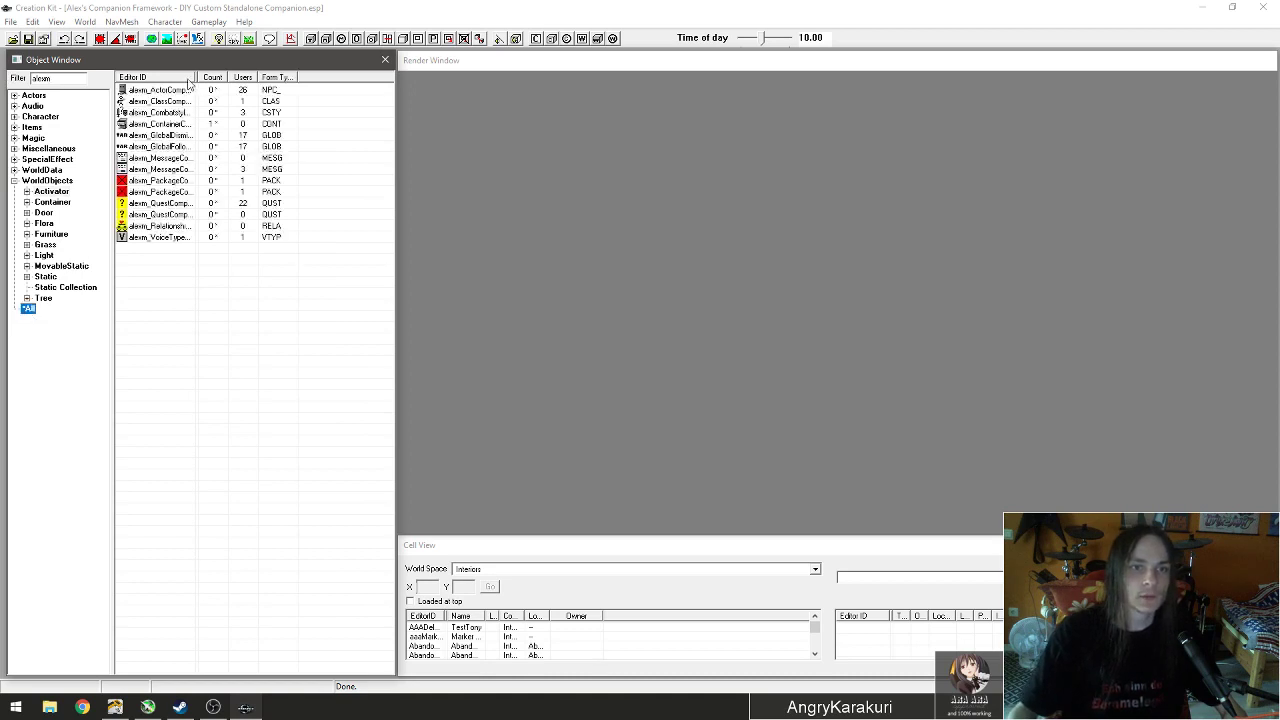
drag(195, 77, 305, 78)
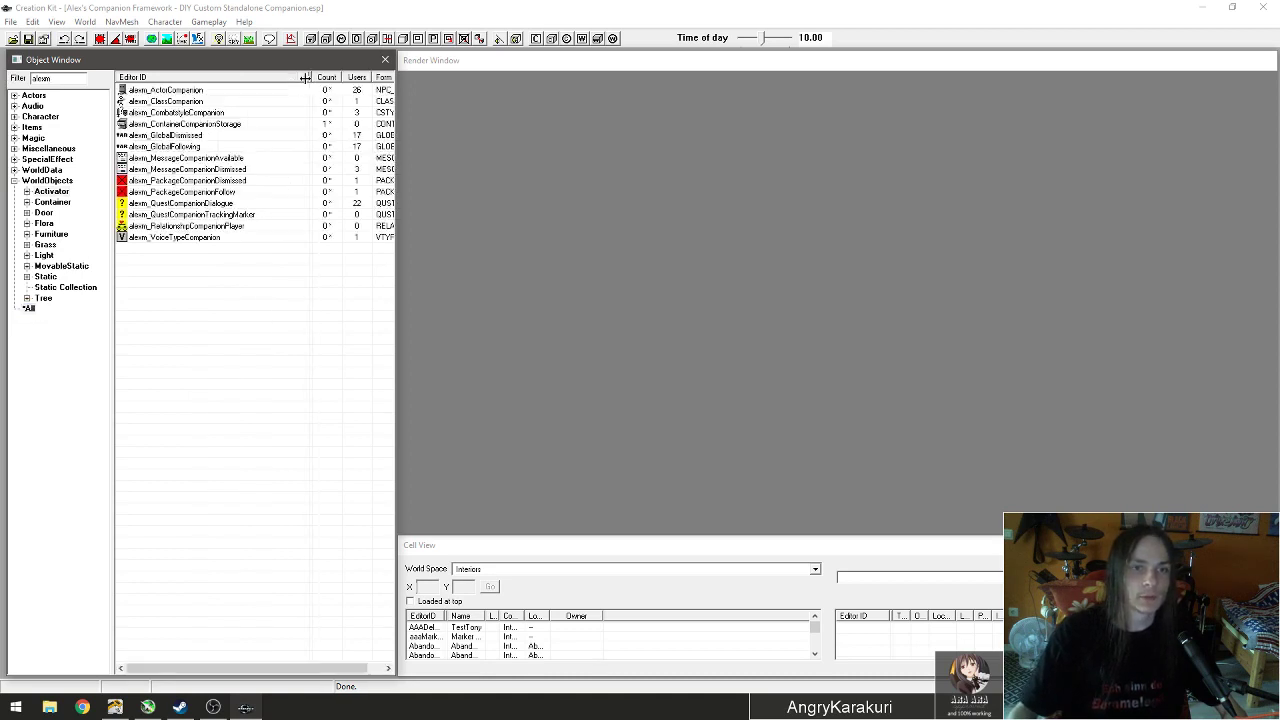
click(243, 205)
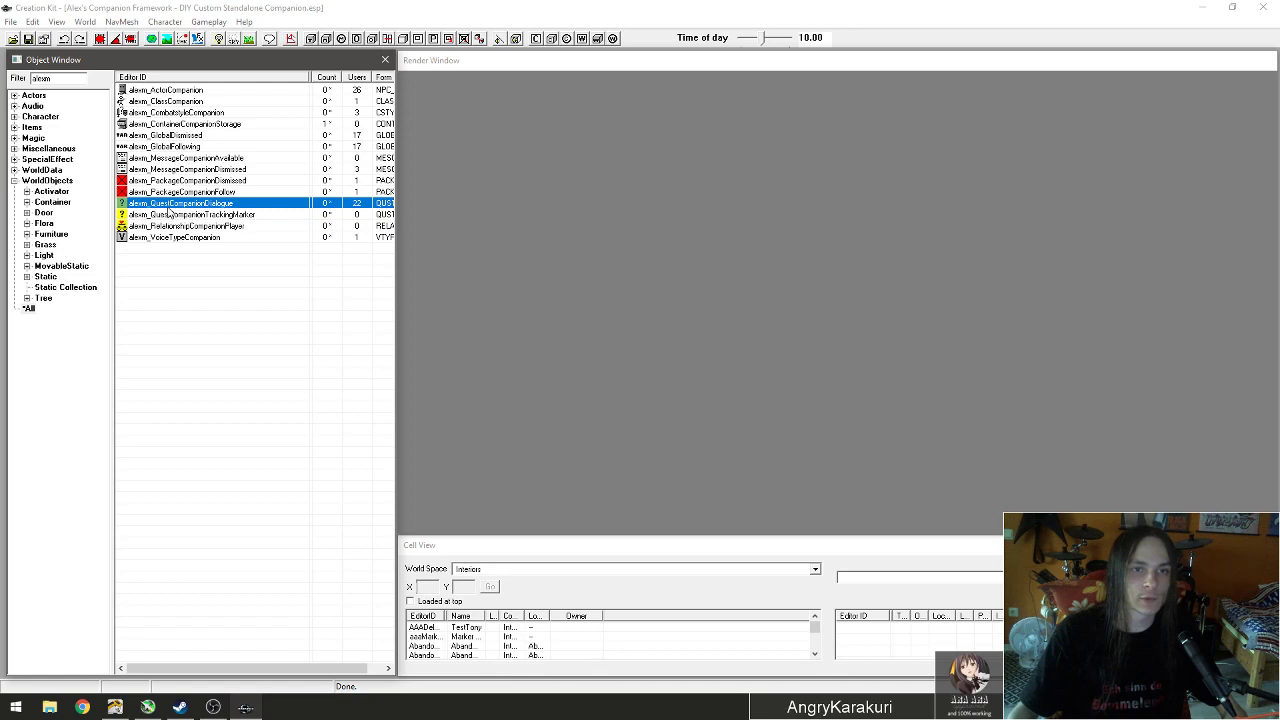
double_click(232, 204)
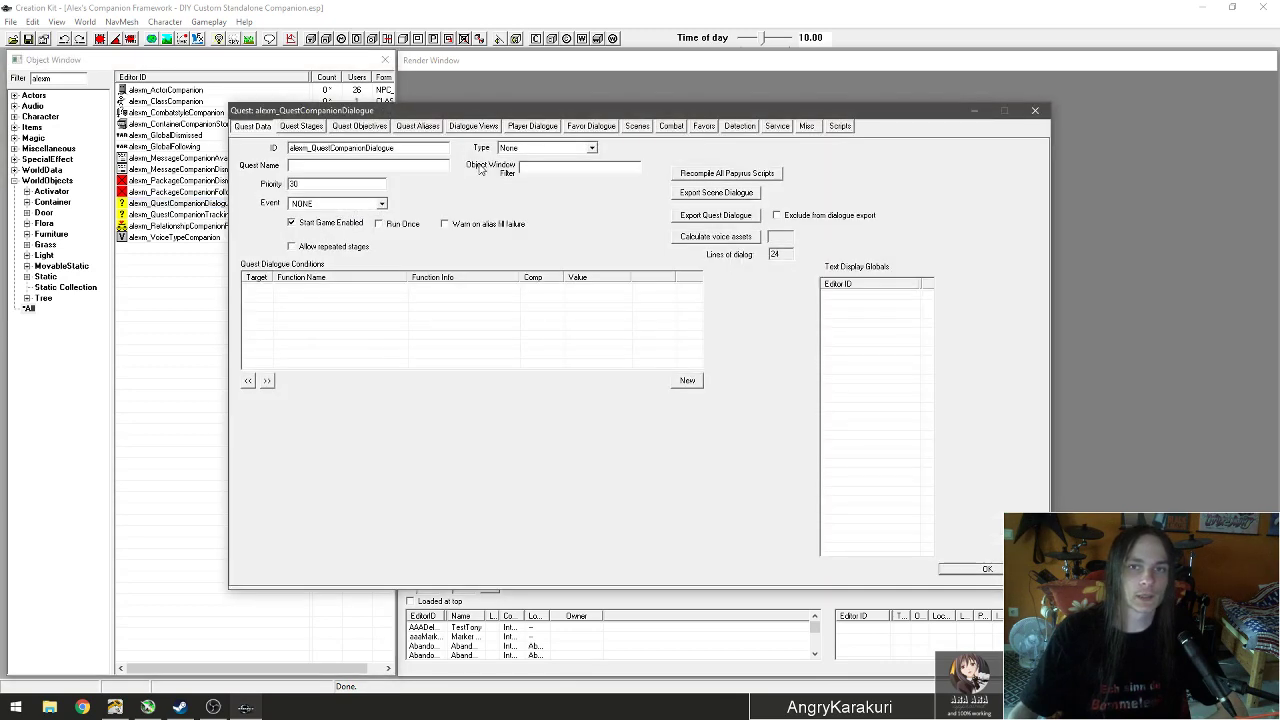
click(791, 128)
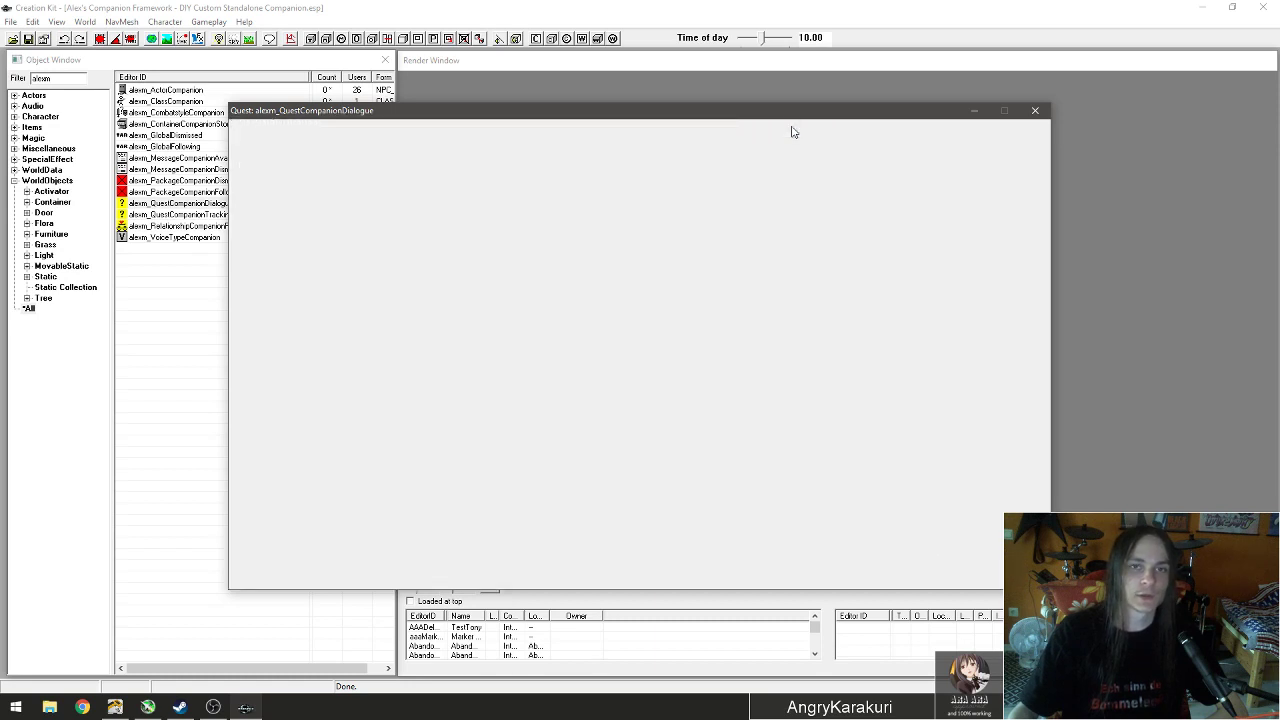
right_click(407, 209)
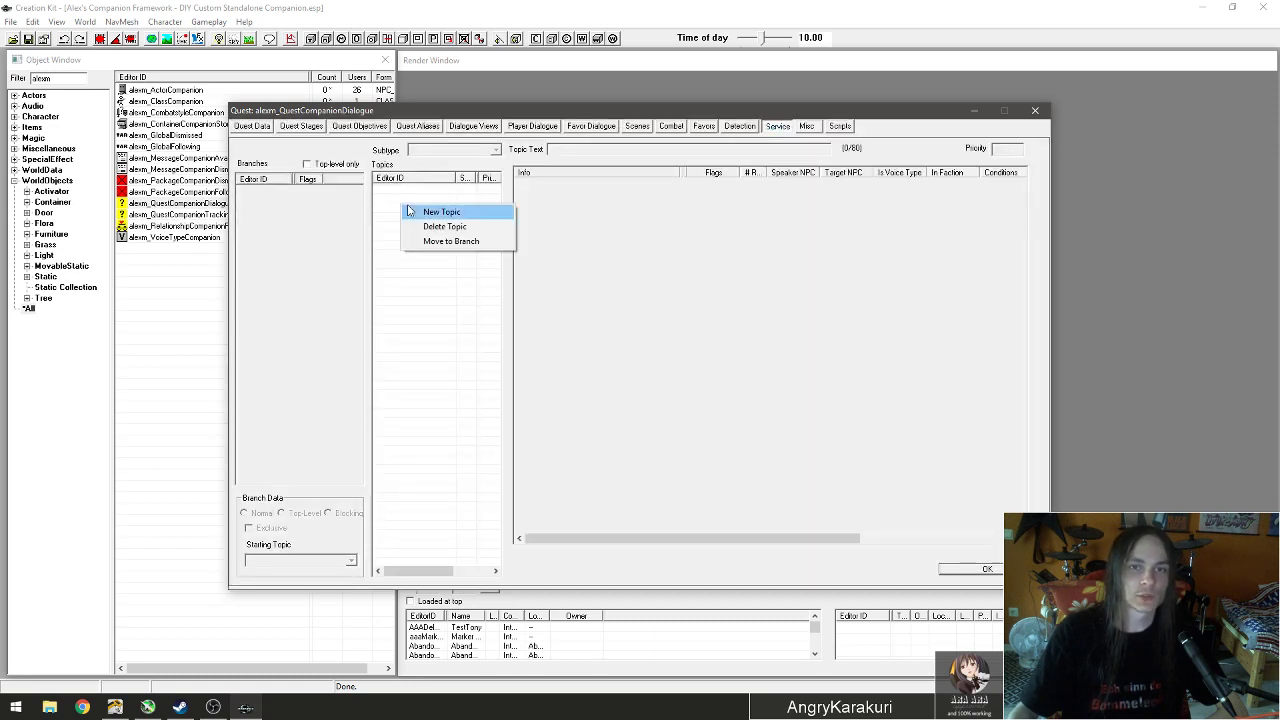
click(408, 211)
click(787, 199)
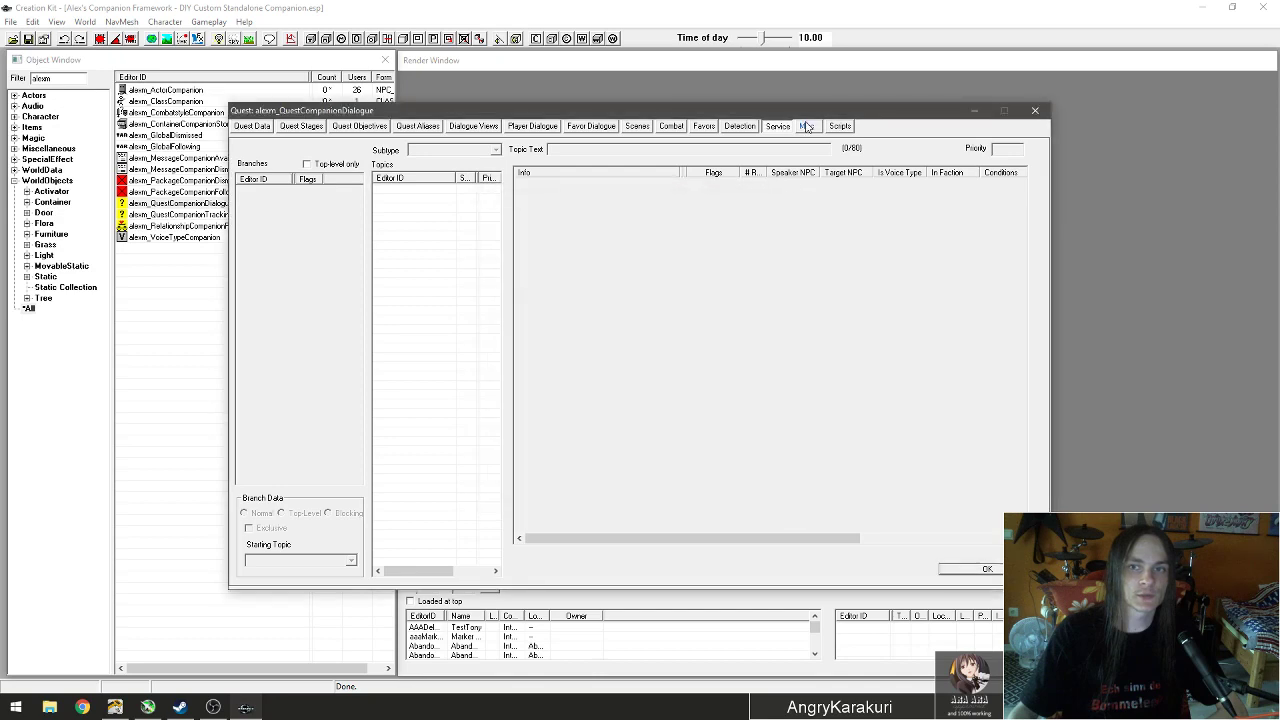
Start creating a new topic in the quest's Misc dialogue.
click(807, 127)
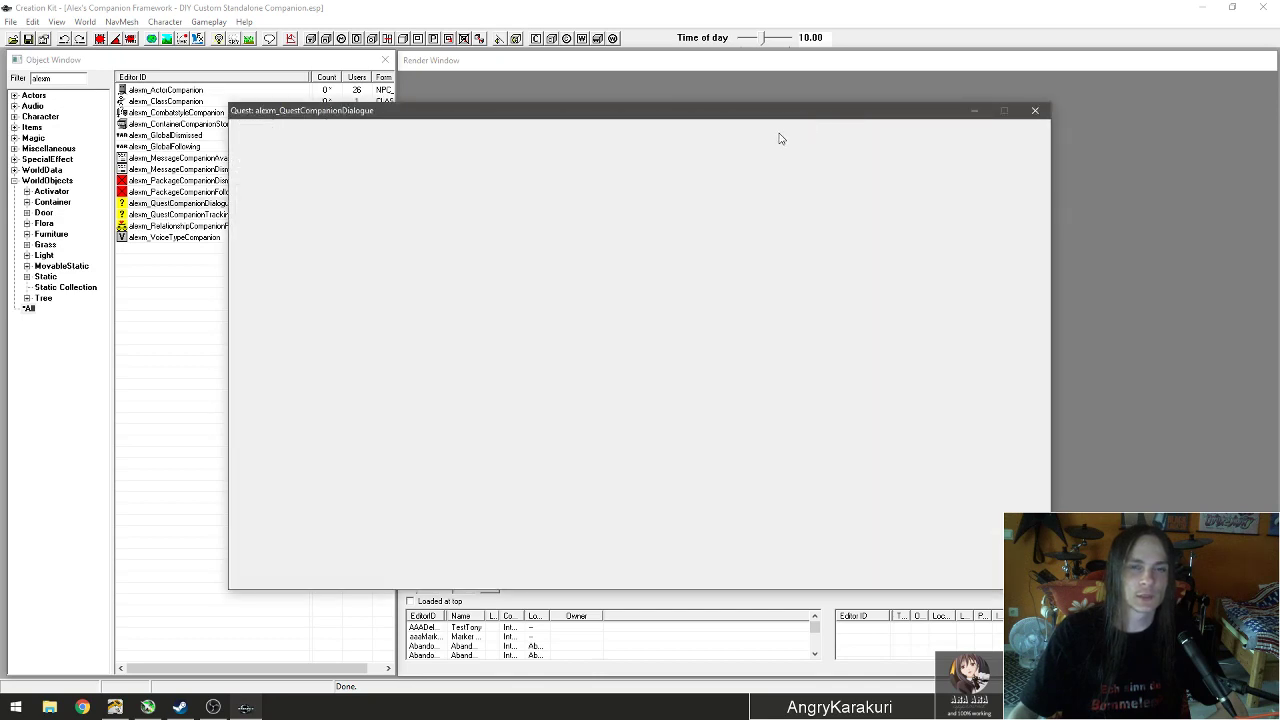
right_click(470, 220)
click(493, 228)
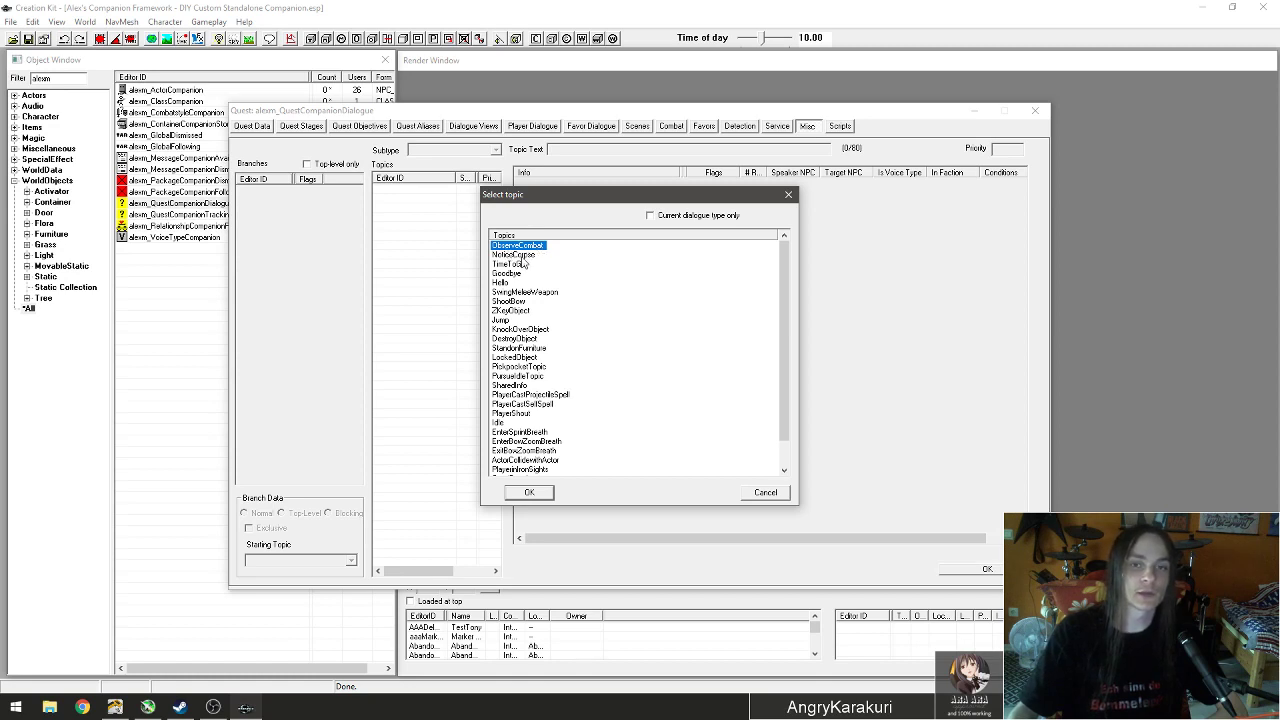
Go through the available Misc topic types one by one, from NoticeCorpse to PlayerShout.
click(513, 255)
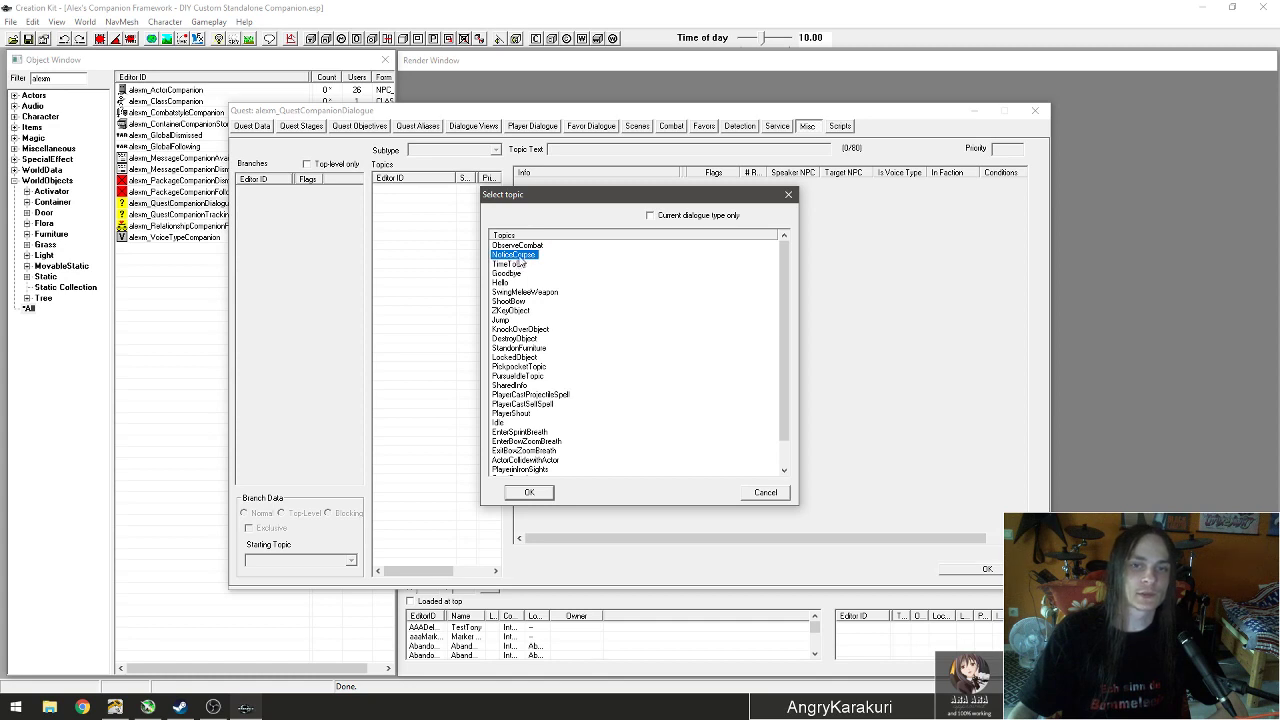
click(521, 265)
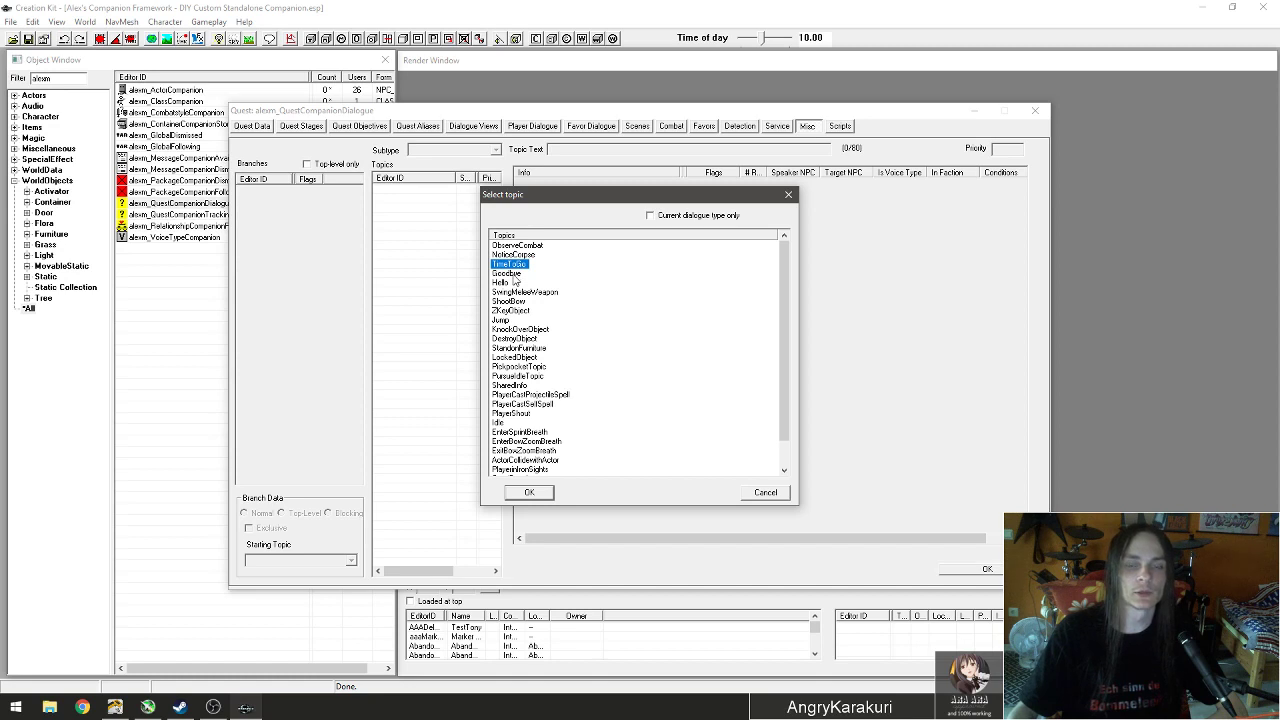
click(515, 274)
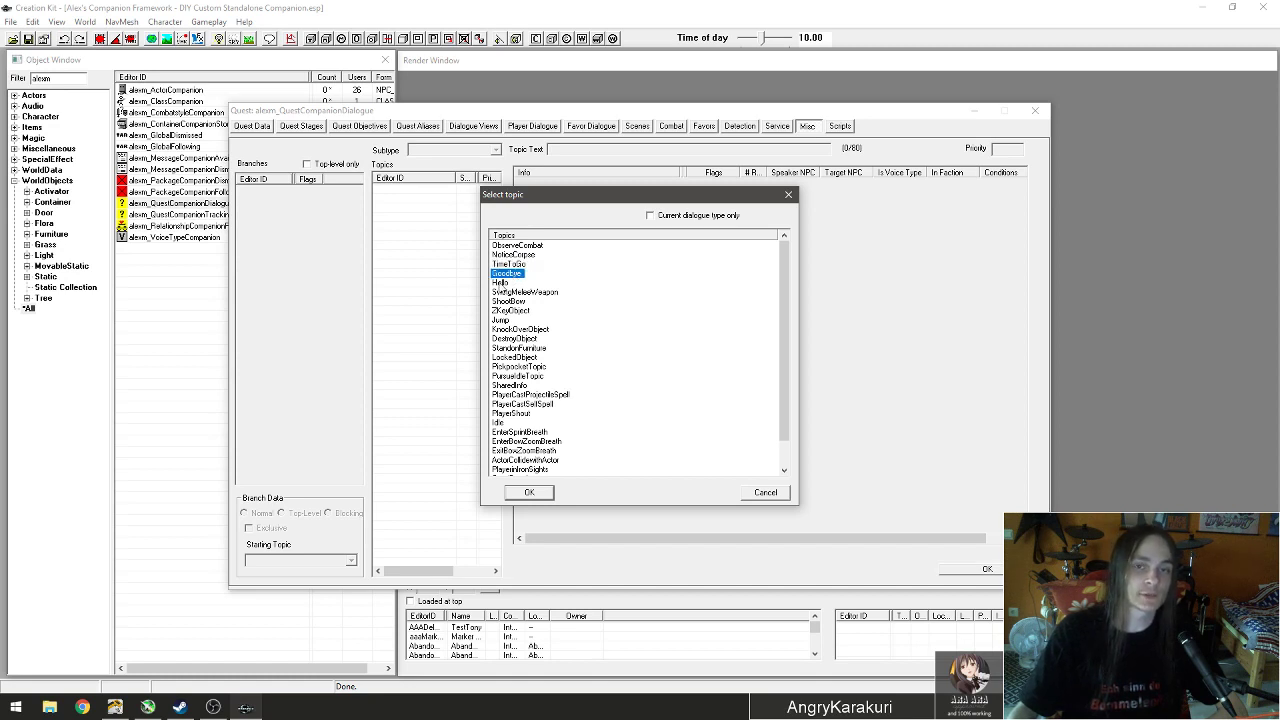
click(500, 283)
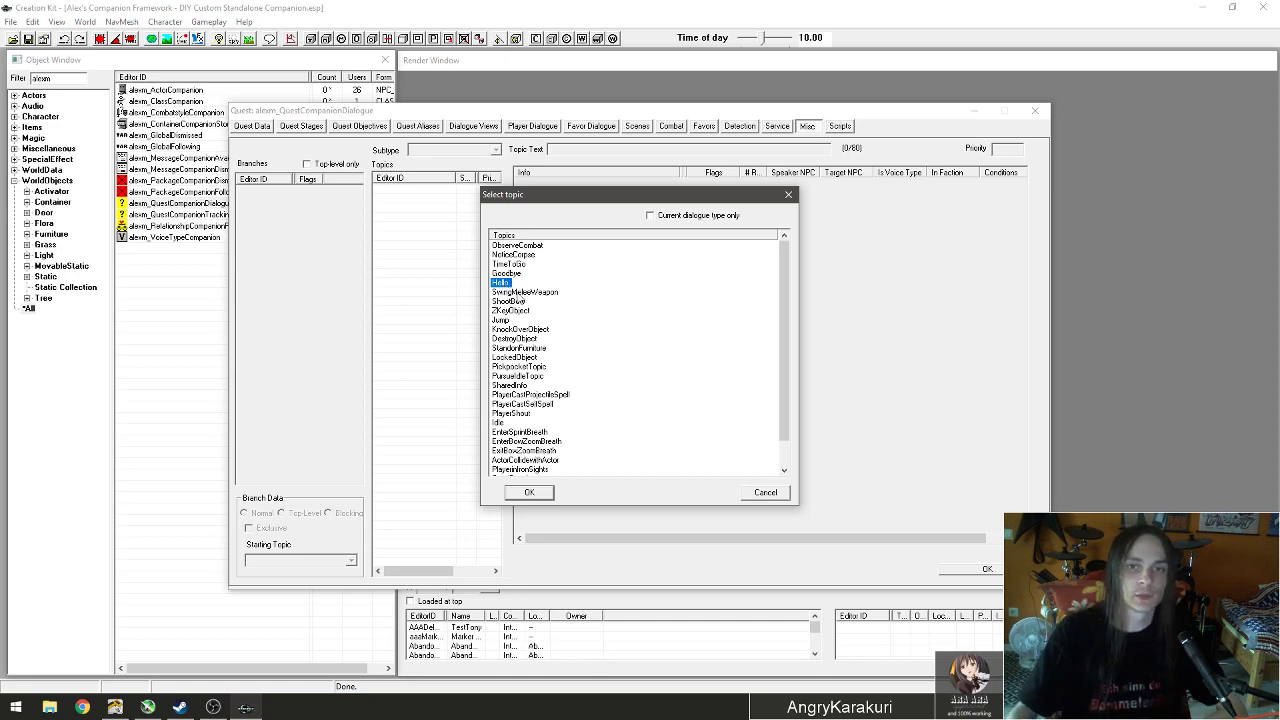
click(525, 292)
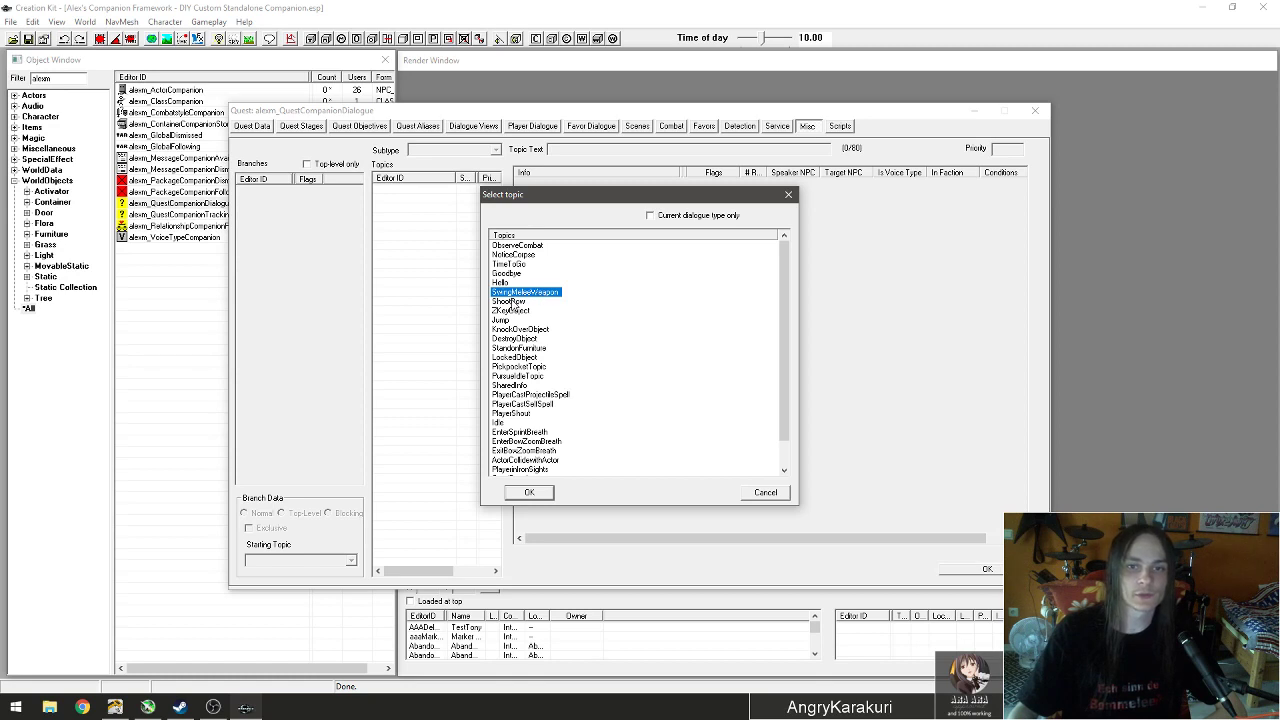
scroll(524, 308, down, 1)
click(512, 283)
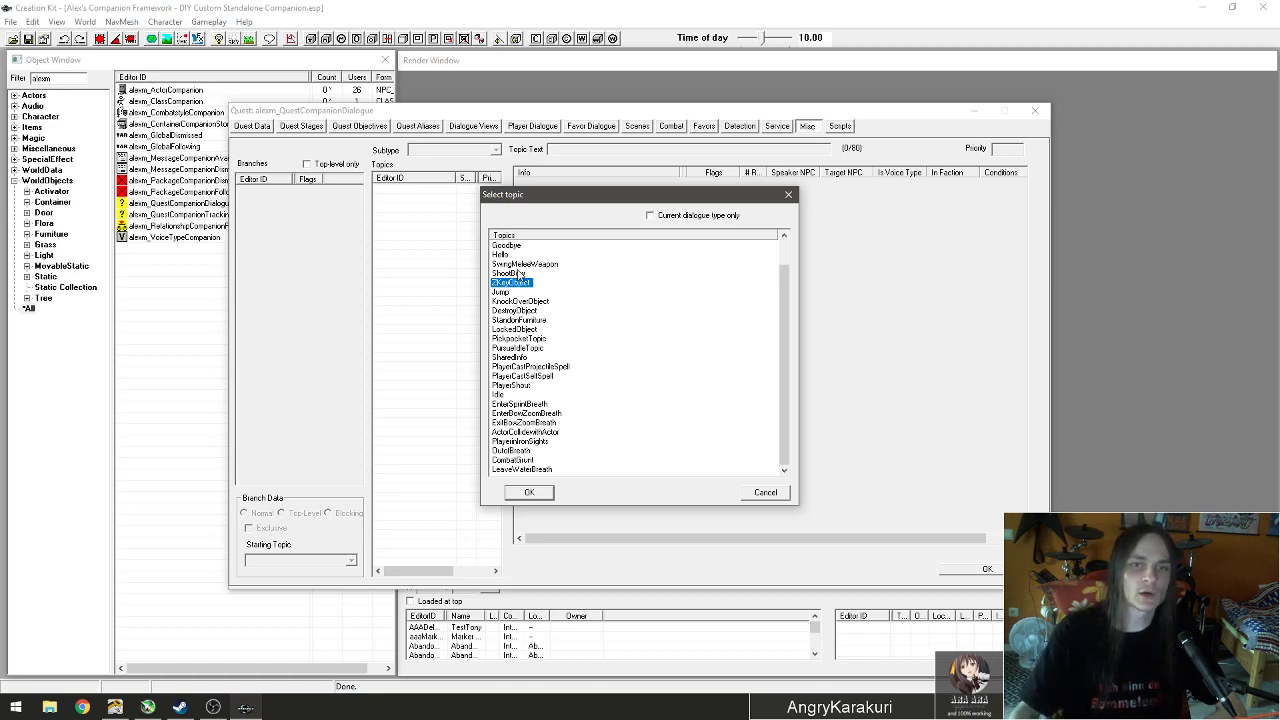
click(502, 293)
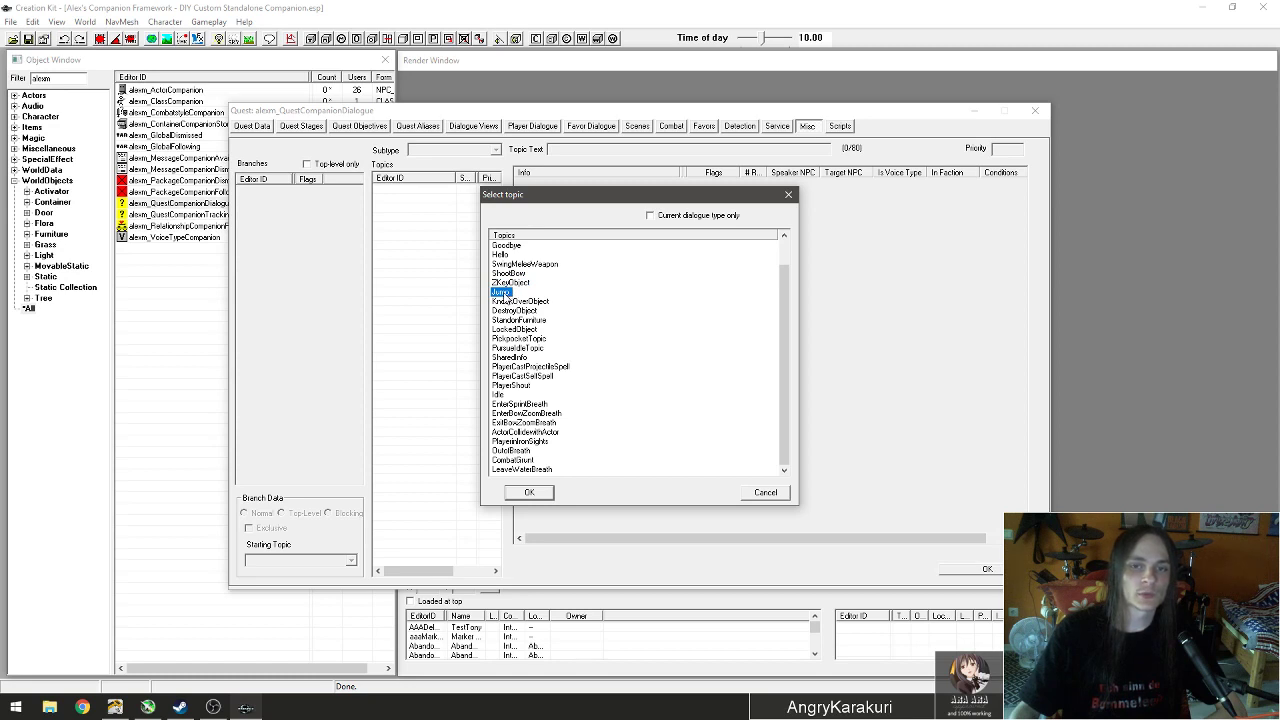
click(522, 302)
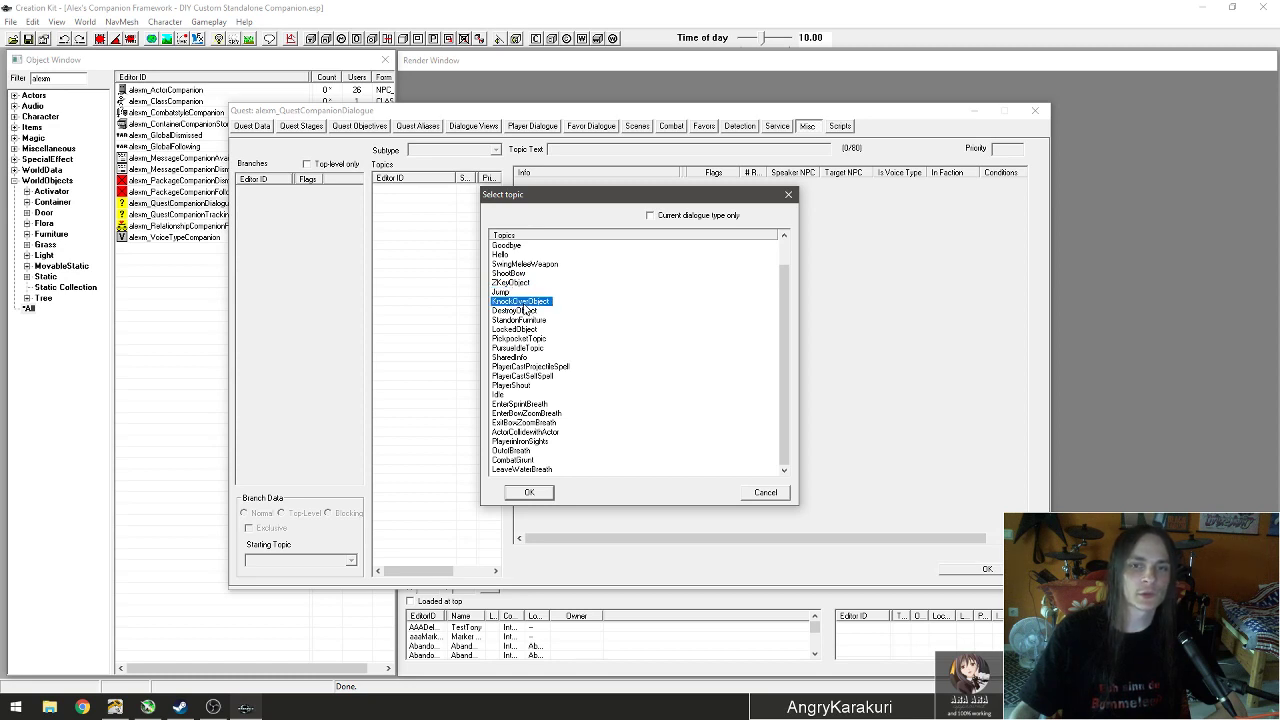
click(521, 311)
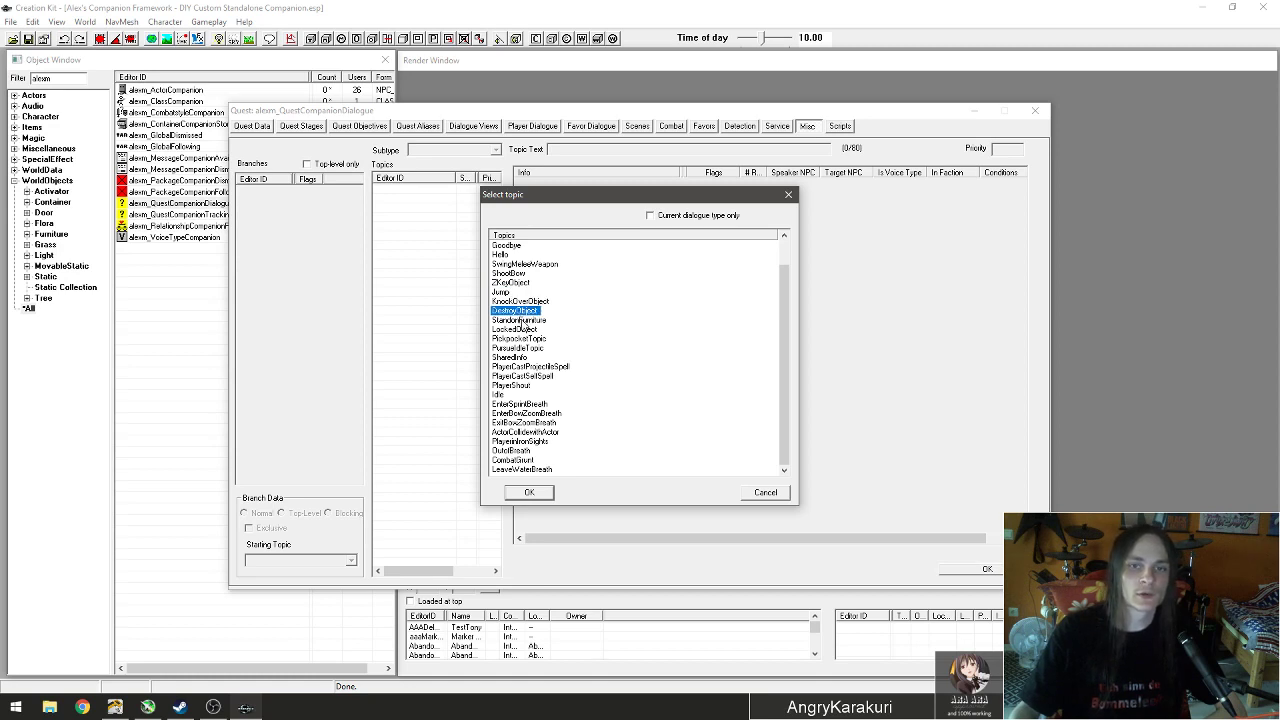
click(523, 320)
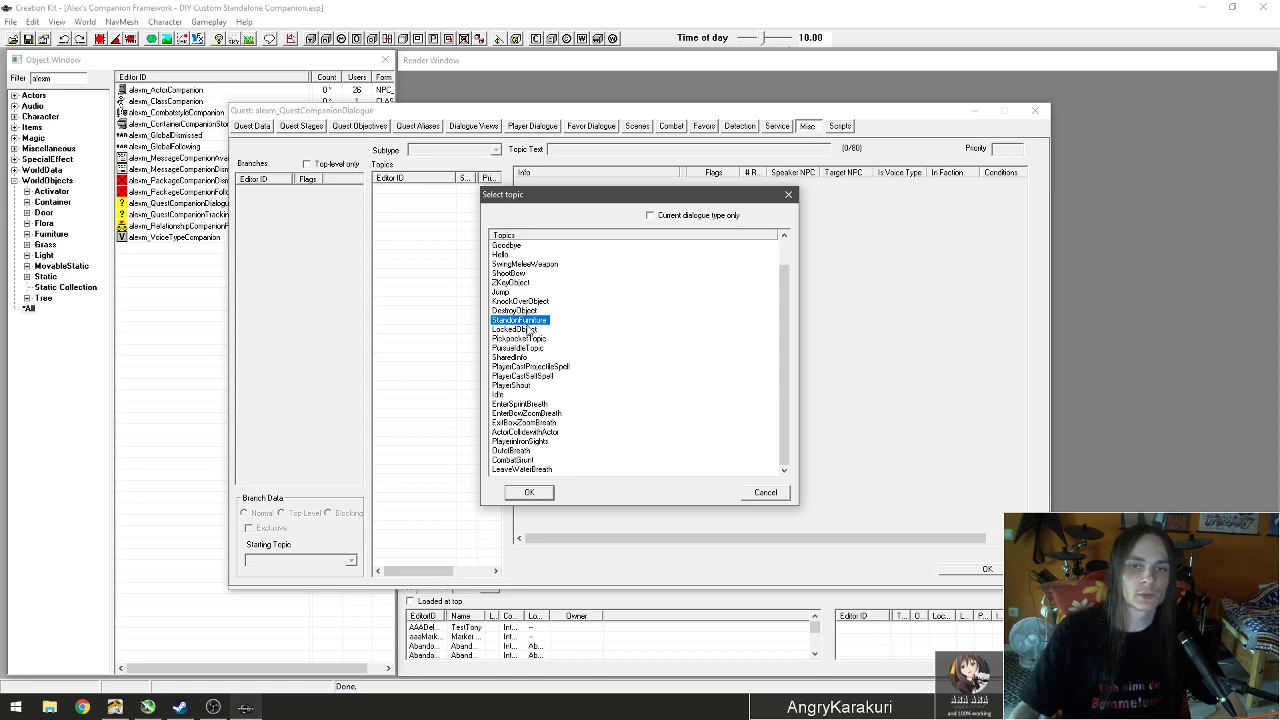
click(529, 330)
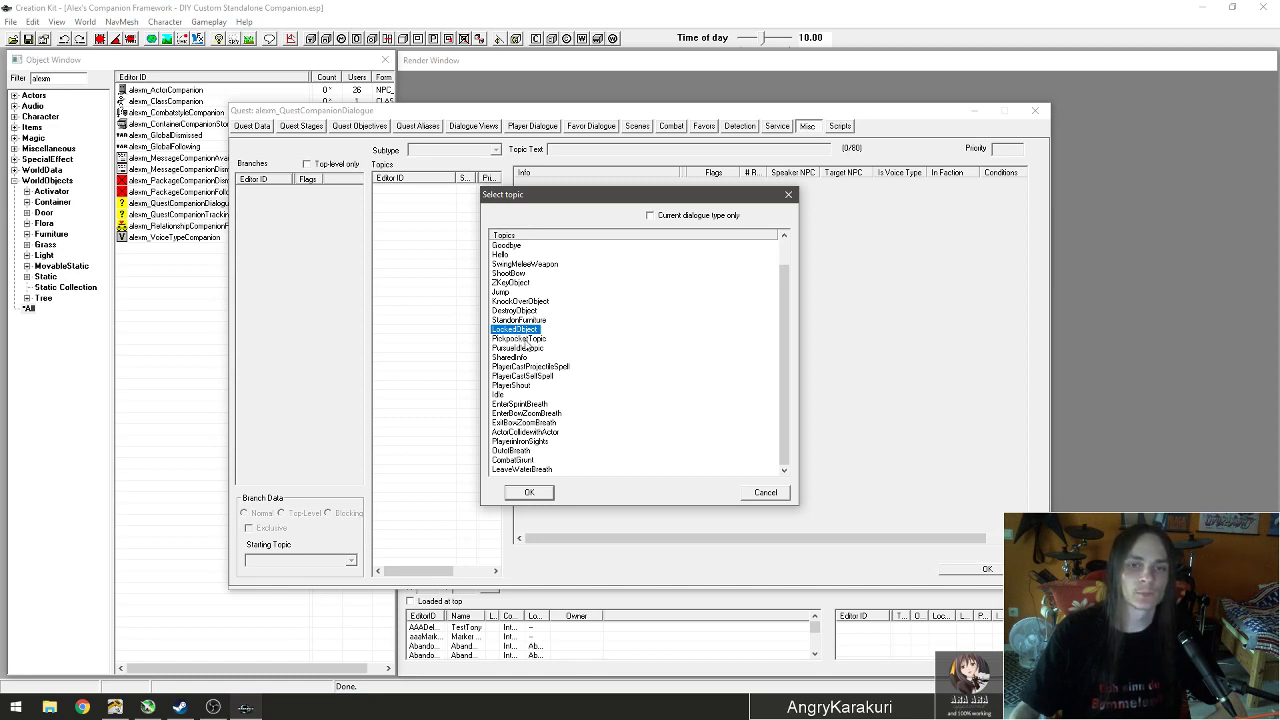
click(520, 338)
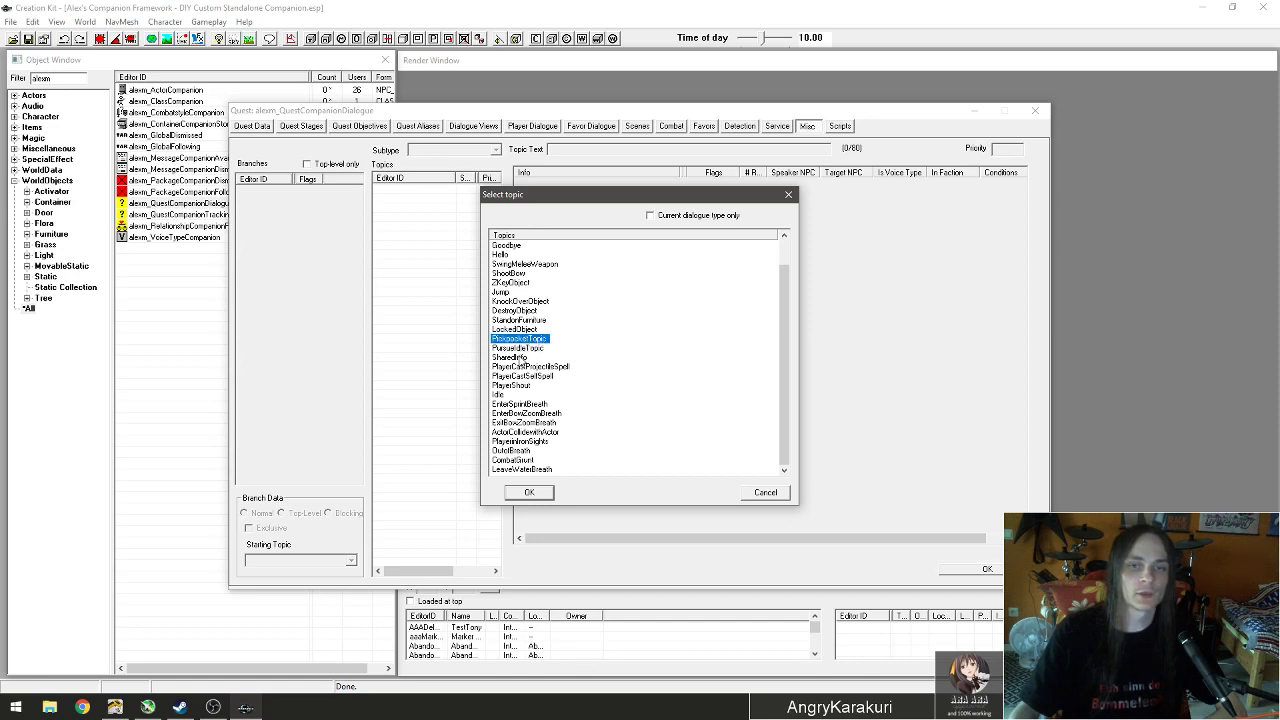
click(516, 357)
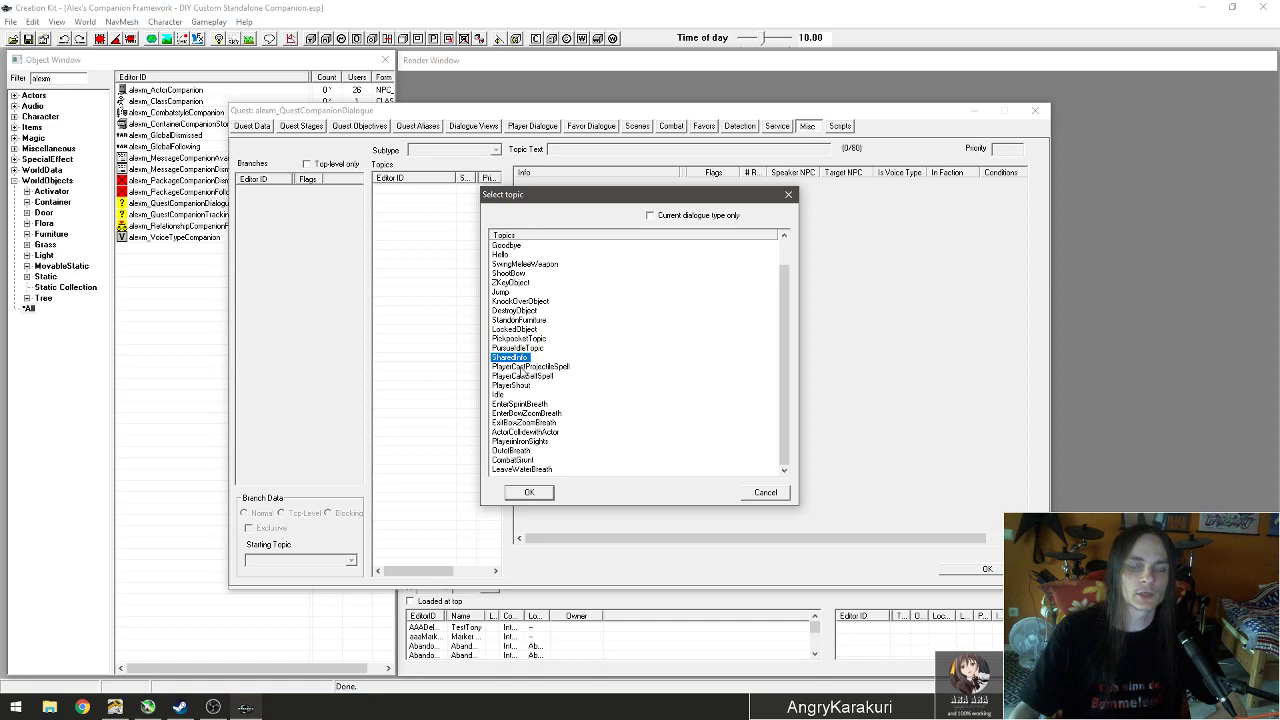
click(521, 367)
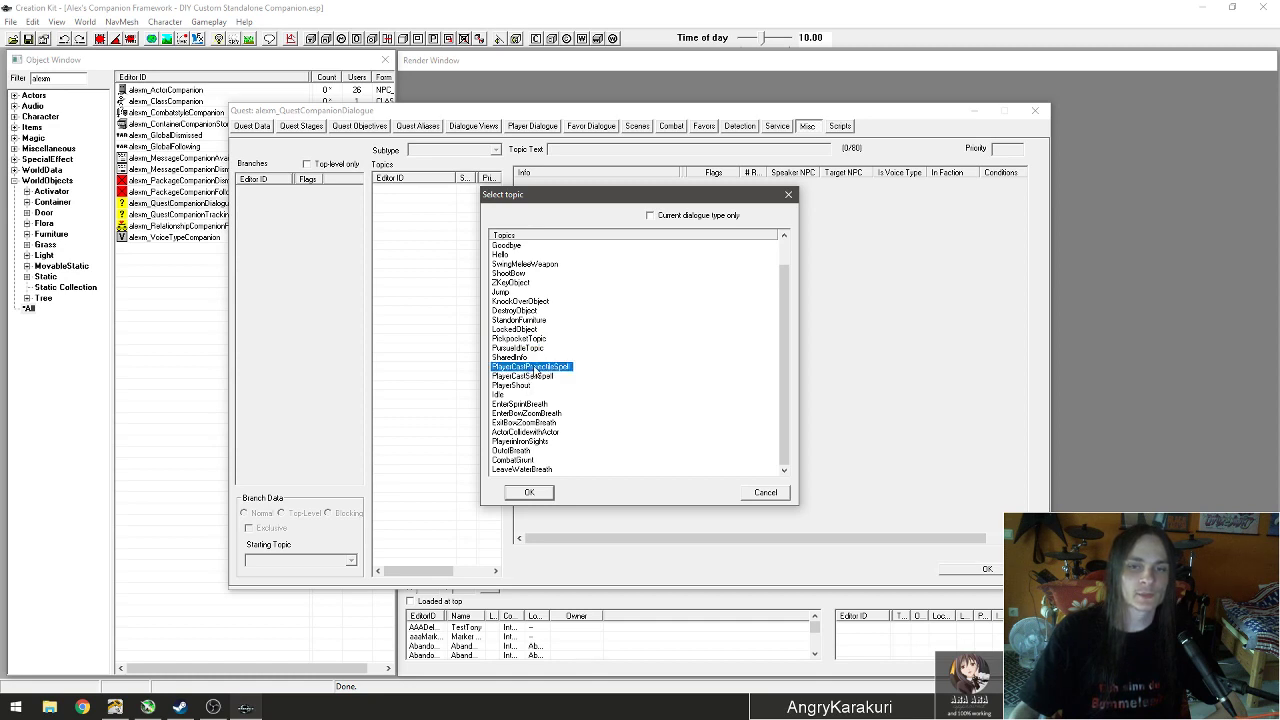
click(545, 377)
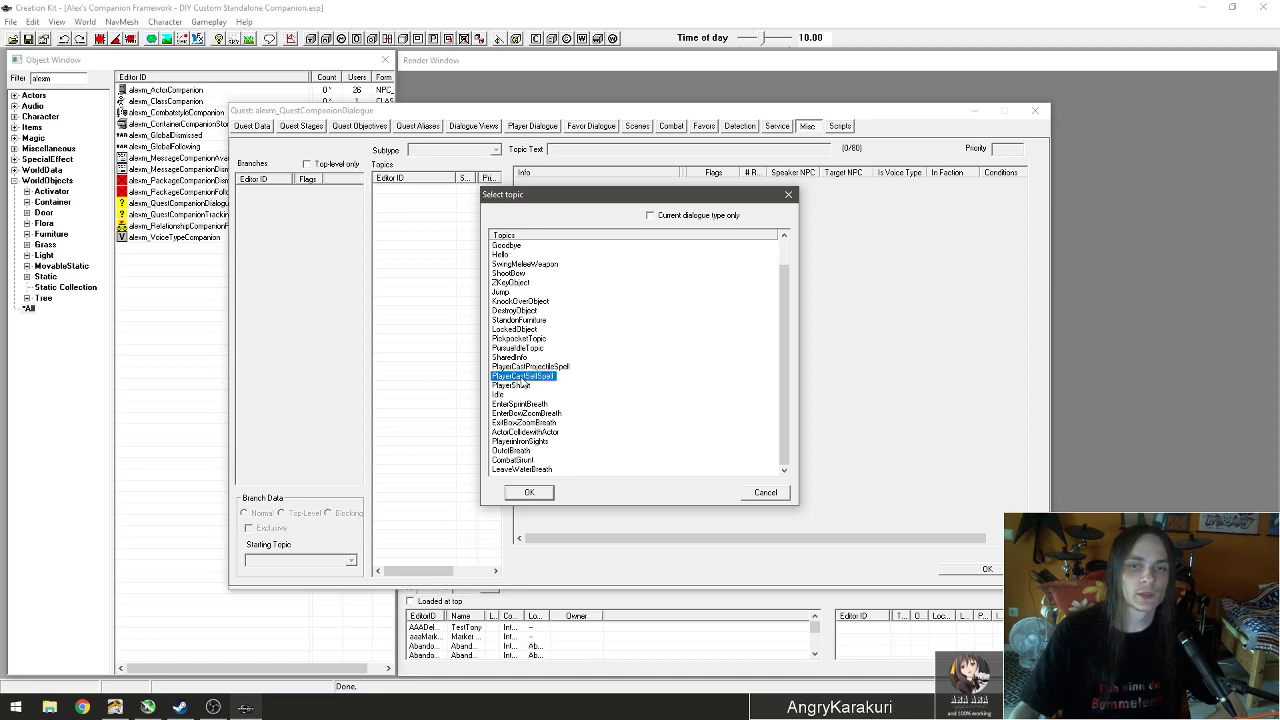
click(520, 386)
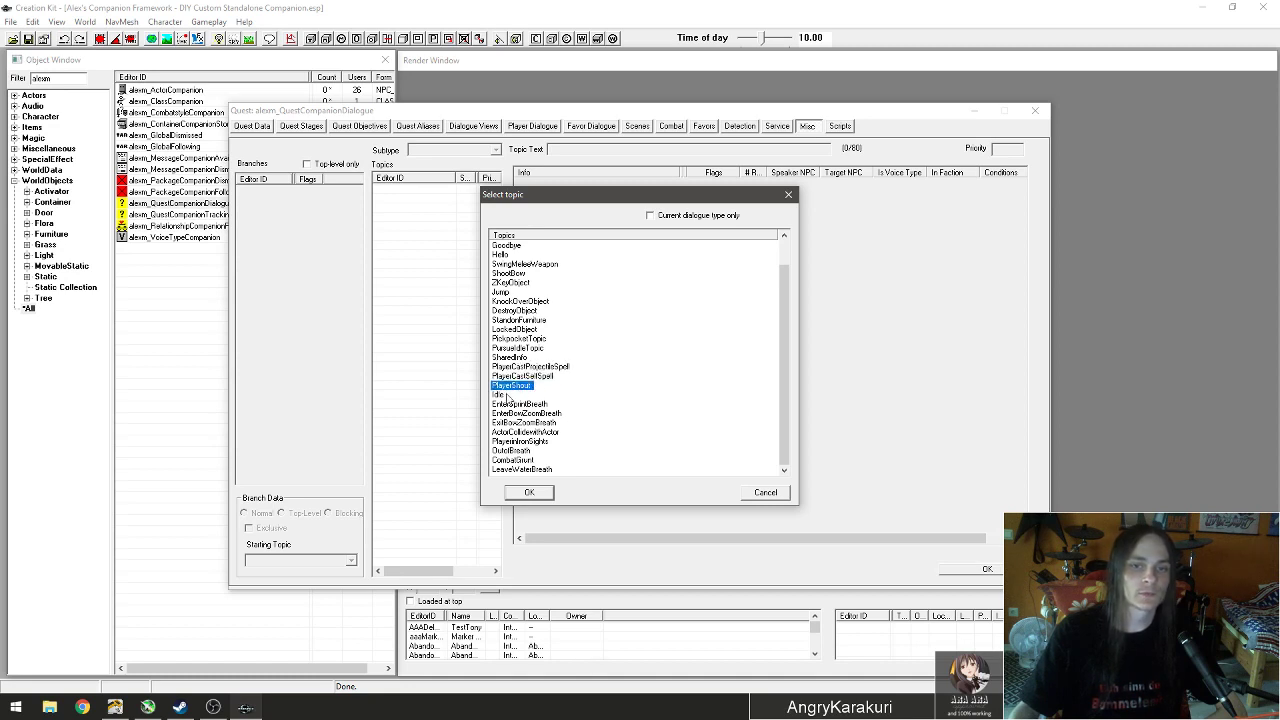
Choose the Idle topic type and create the topic with the ID TopicIdle.
click(500, 395)
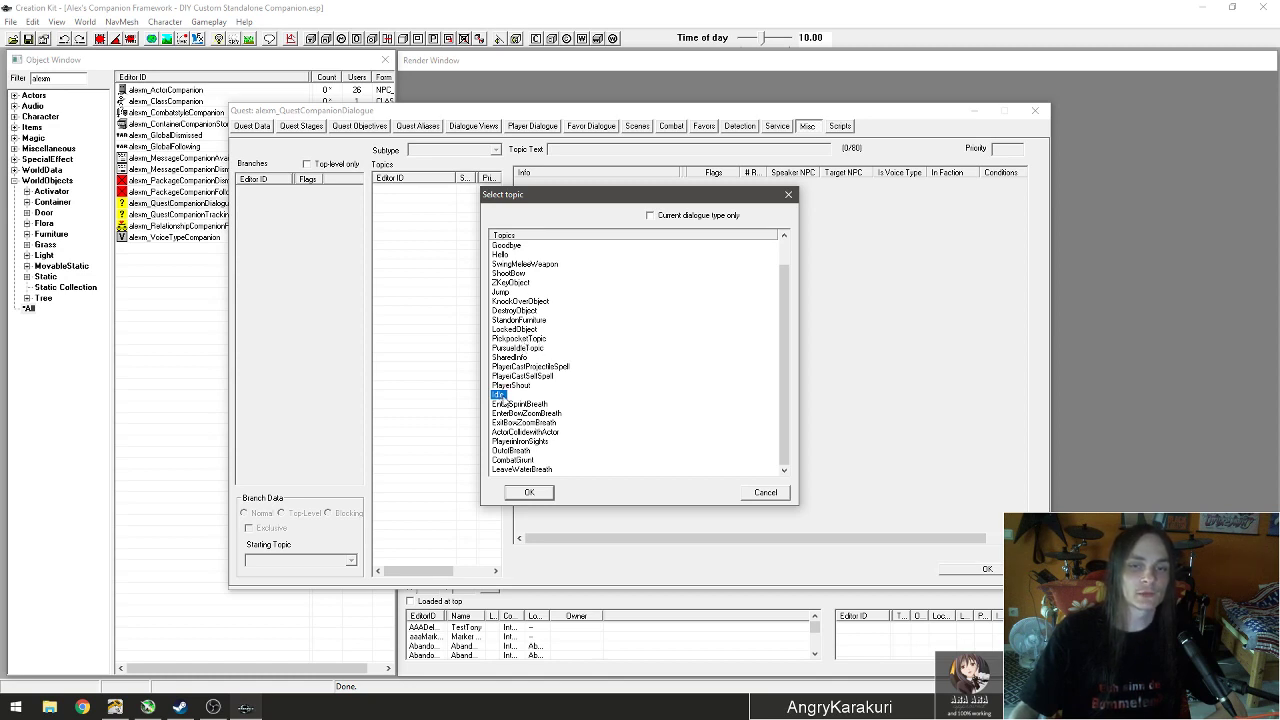
click(540, 493)
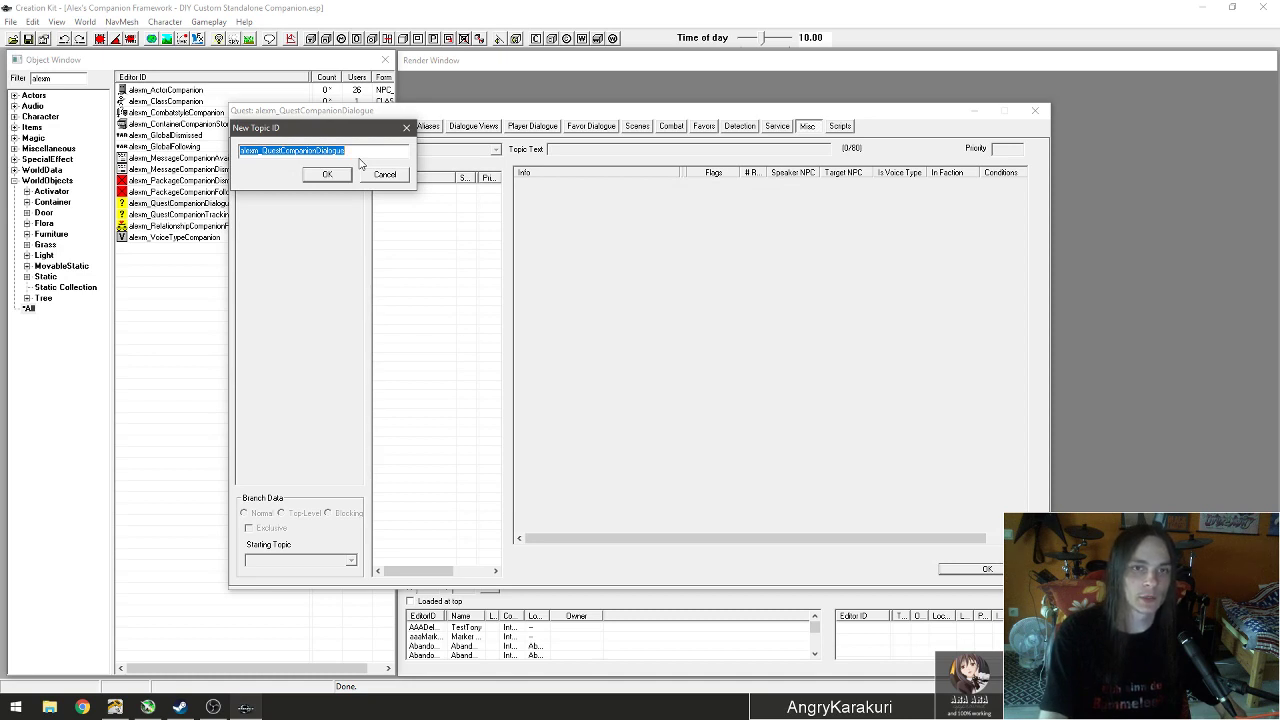
key(BackSpace)
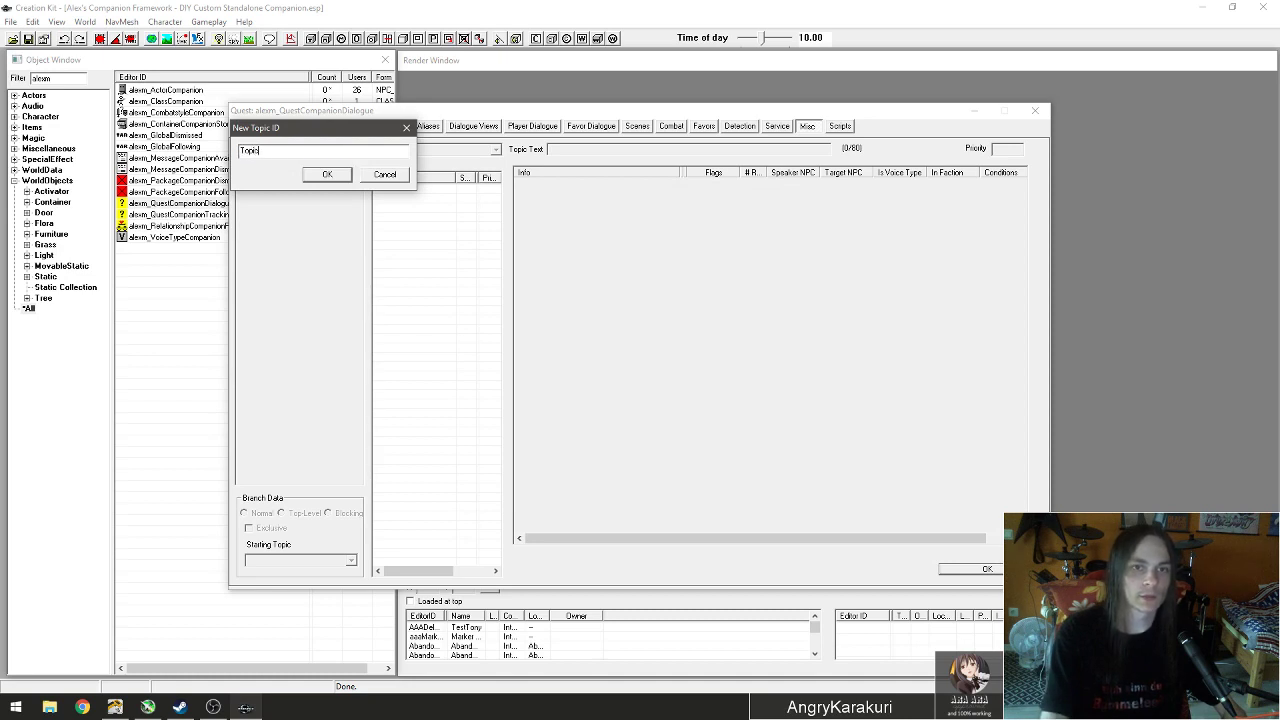
text(TopicIdle)
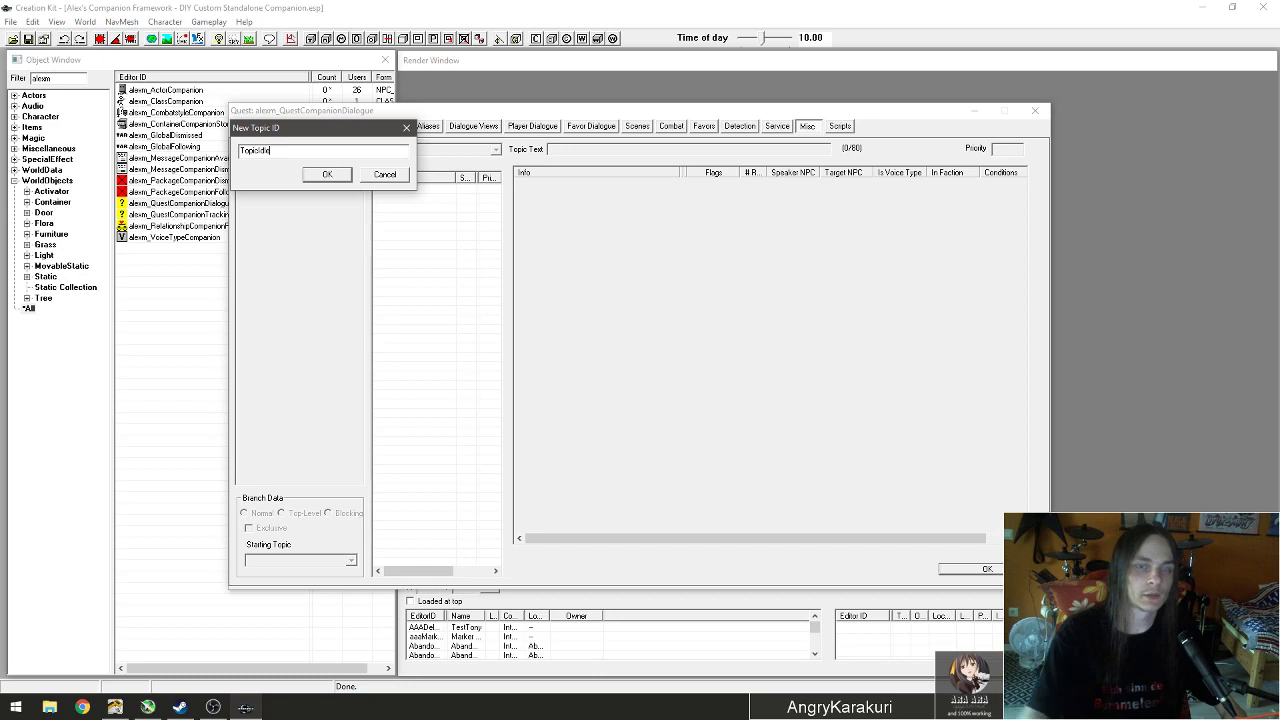
click(327, 174)
Create a new info under TopicIdle and enter "Agh, I'm cold." as its response text.
click(405, 189)
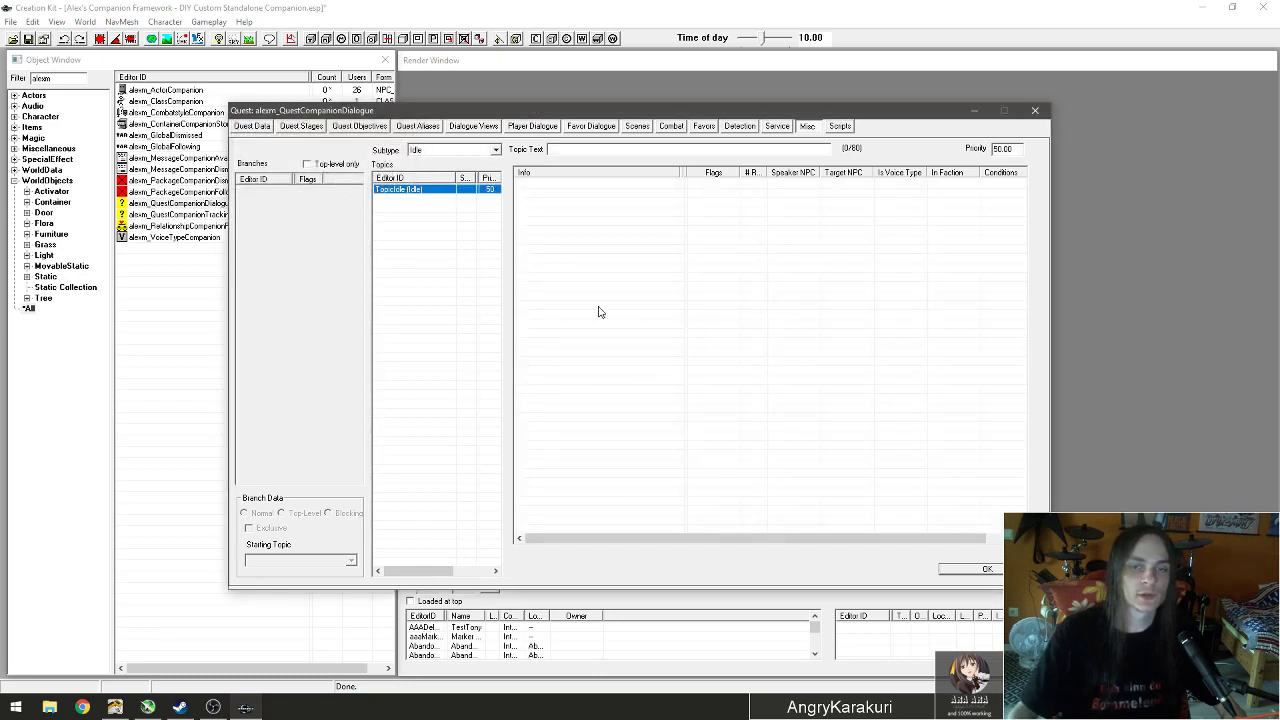
right_click(543, 207)
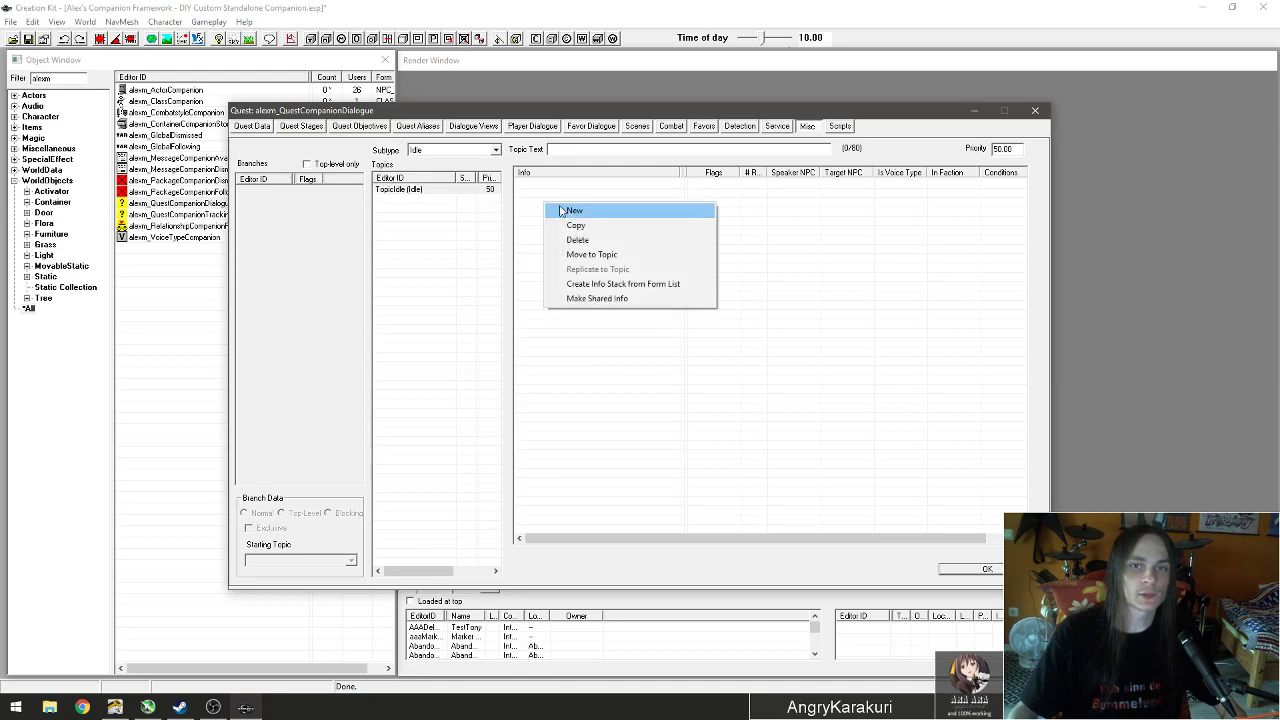
click(586, 210)
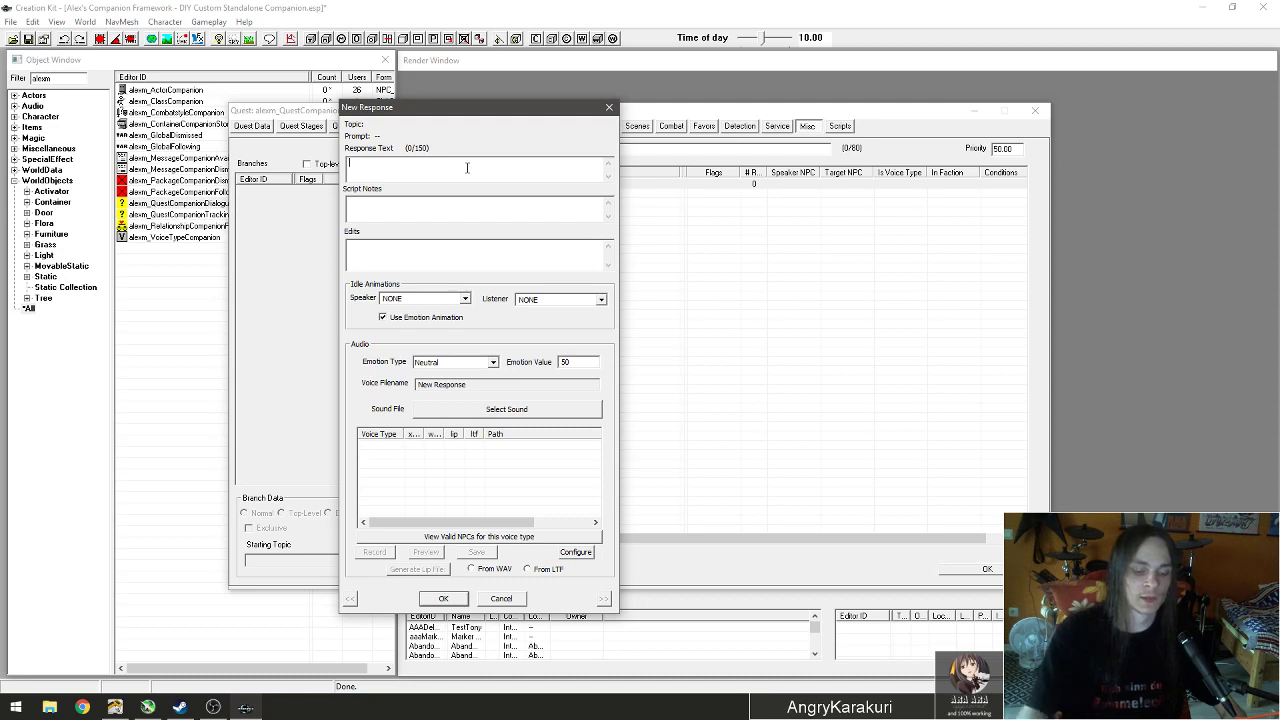
text(Agh, T)
text(m cold.)
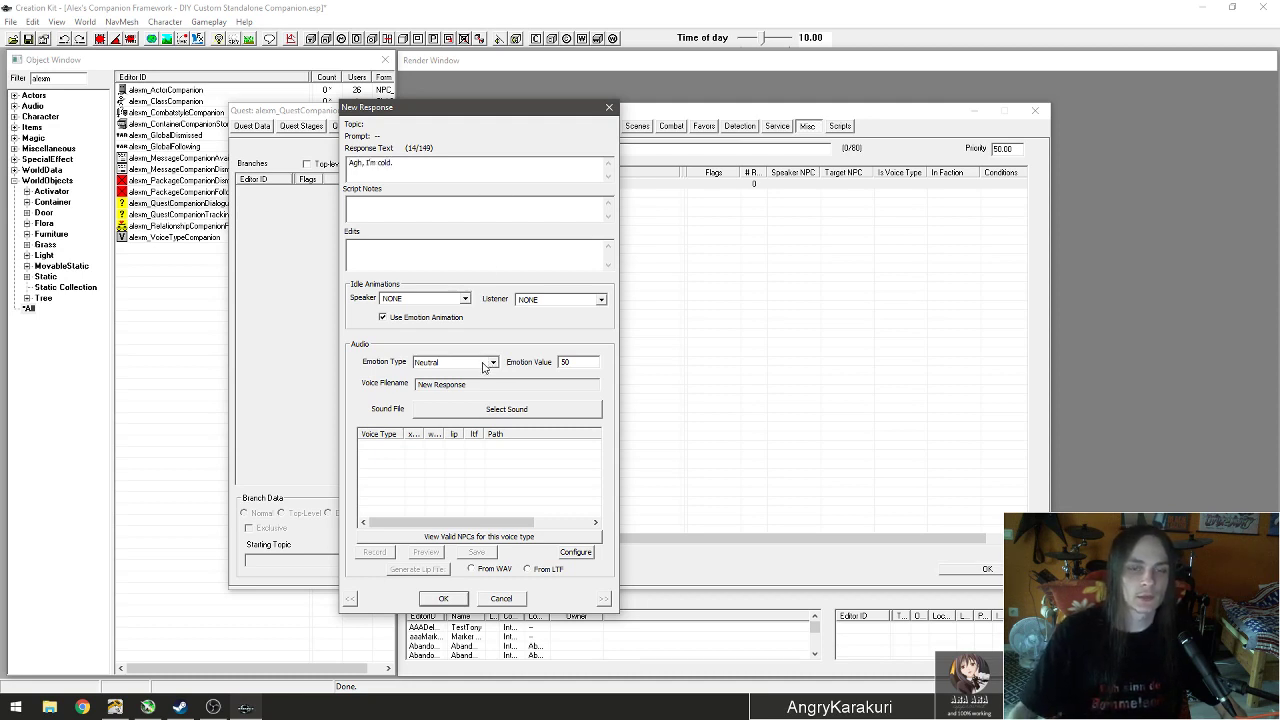
key(Return)
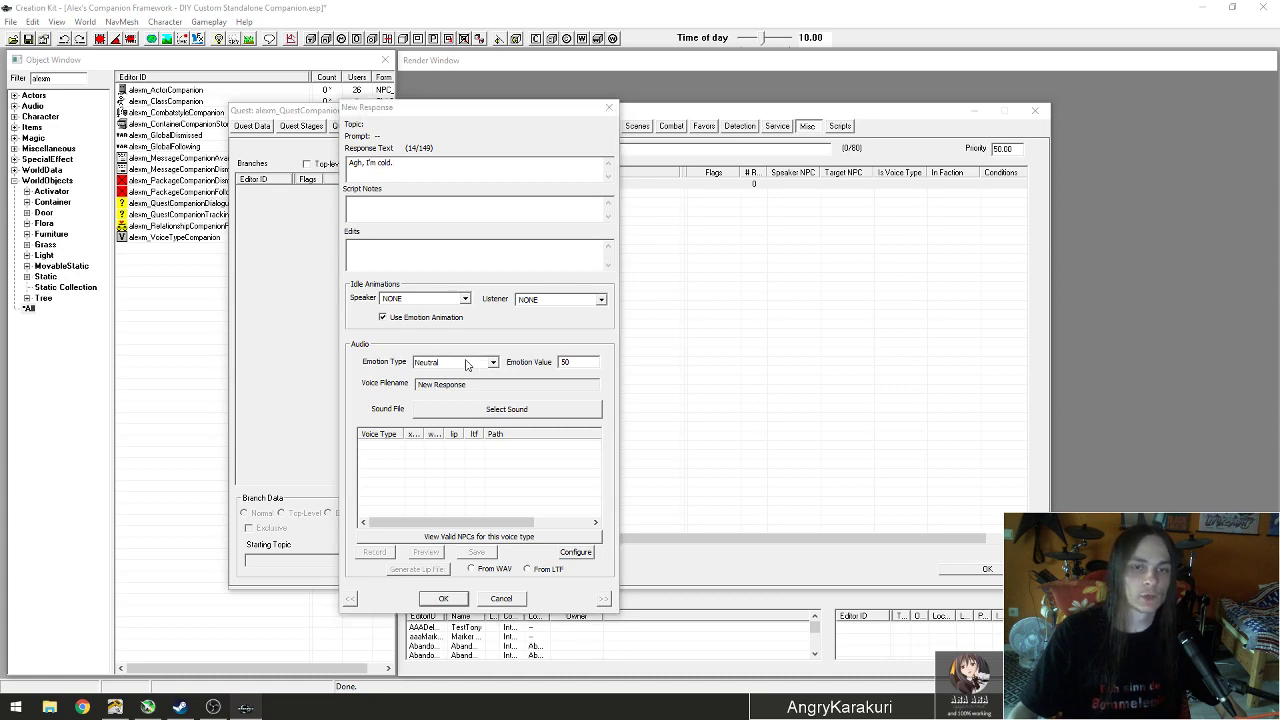
Review the response's available emotion types and its emotion value, choosing Neutral as the type.
click(590, 60)
click(470, 363)
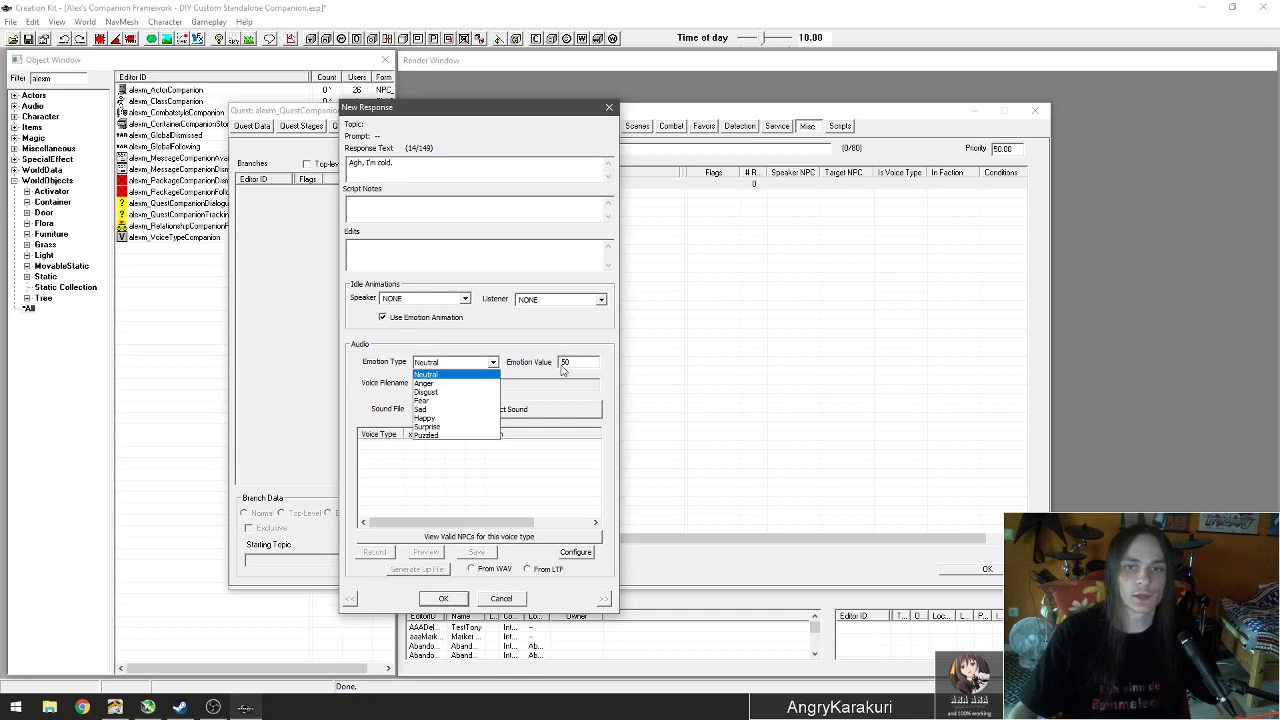
click(470, 374)
drag(580, 362, 555, 363)
click(584, 364)
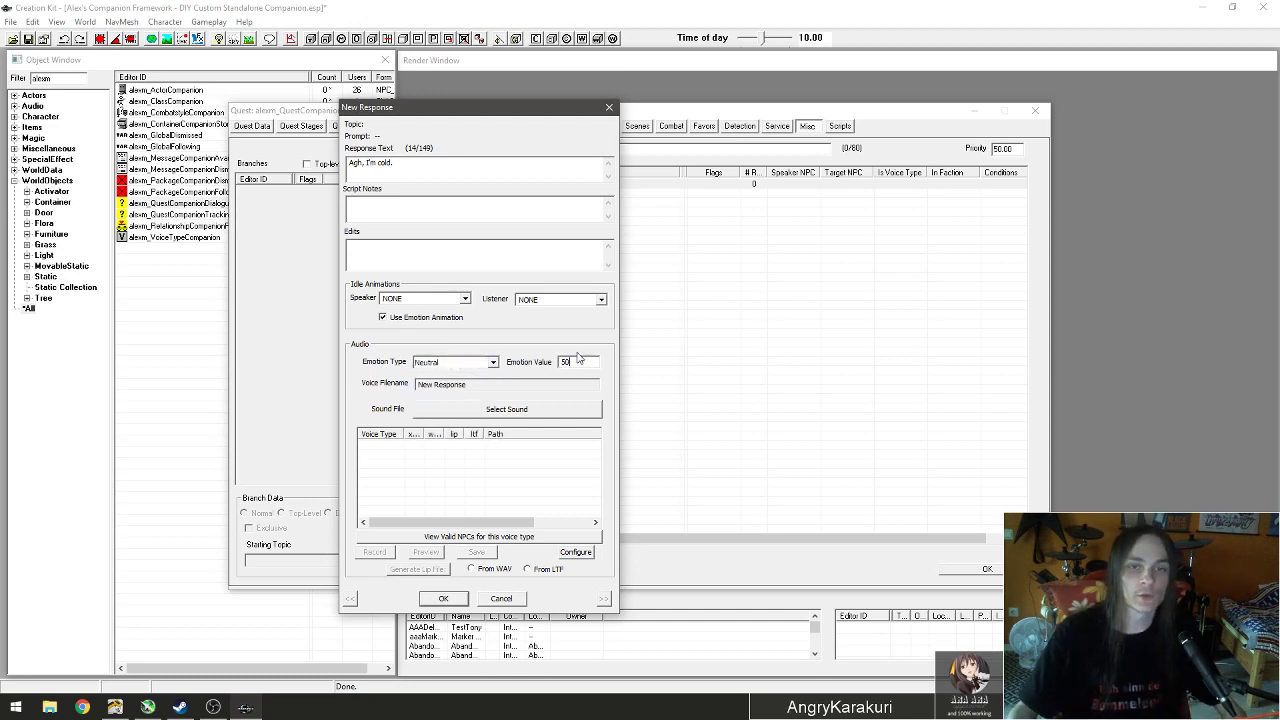
Browse the Idle animations available for the speaker, set the speaker animation back to NONE, and accept the response.
click(415, 299)
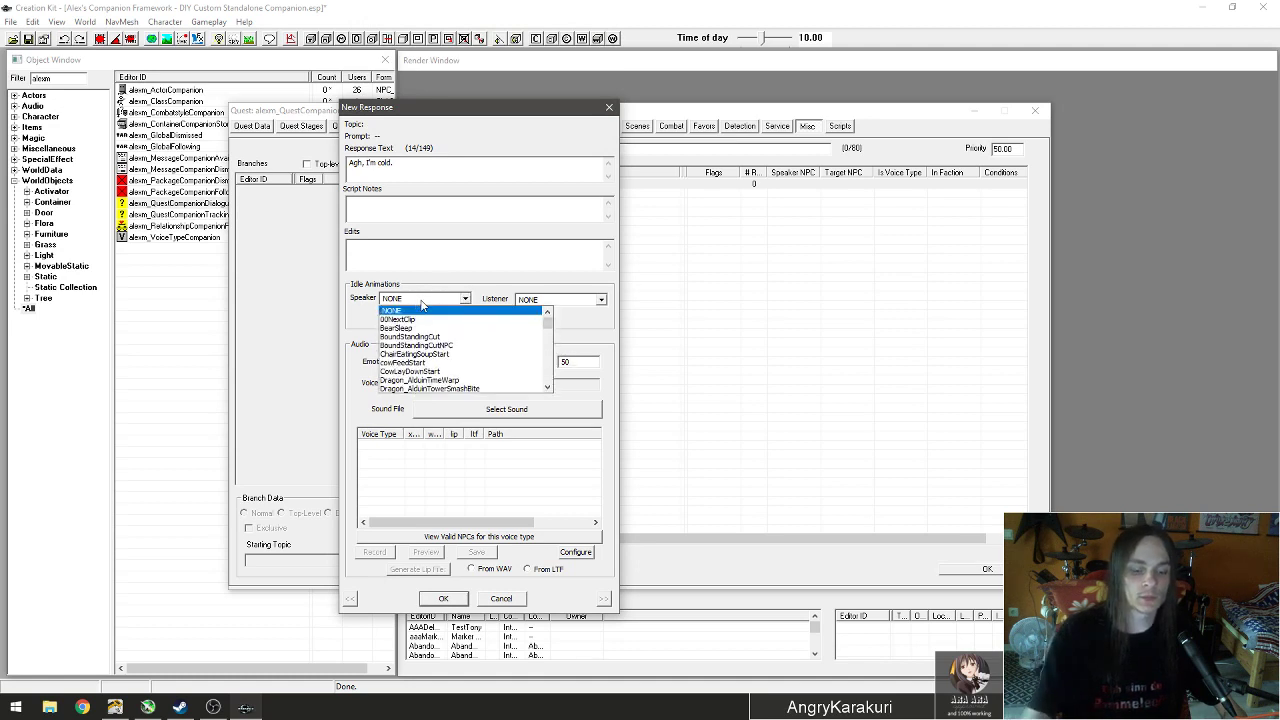
key(i)
scroll(450, 352, down, 2)
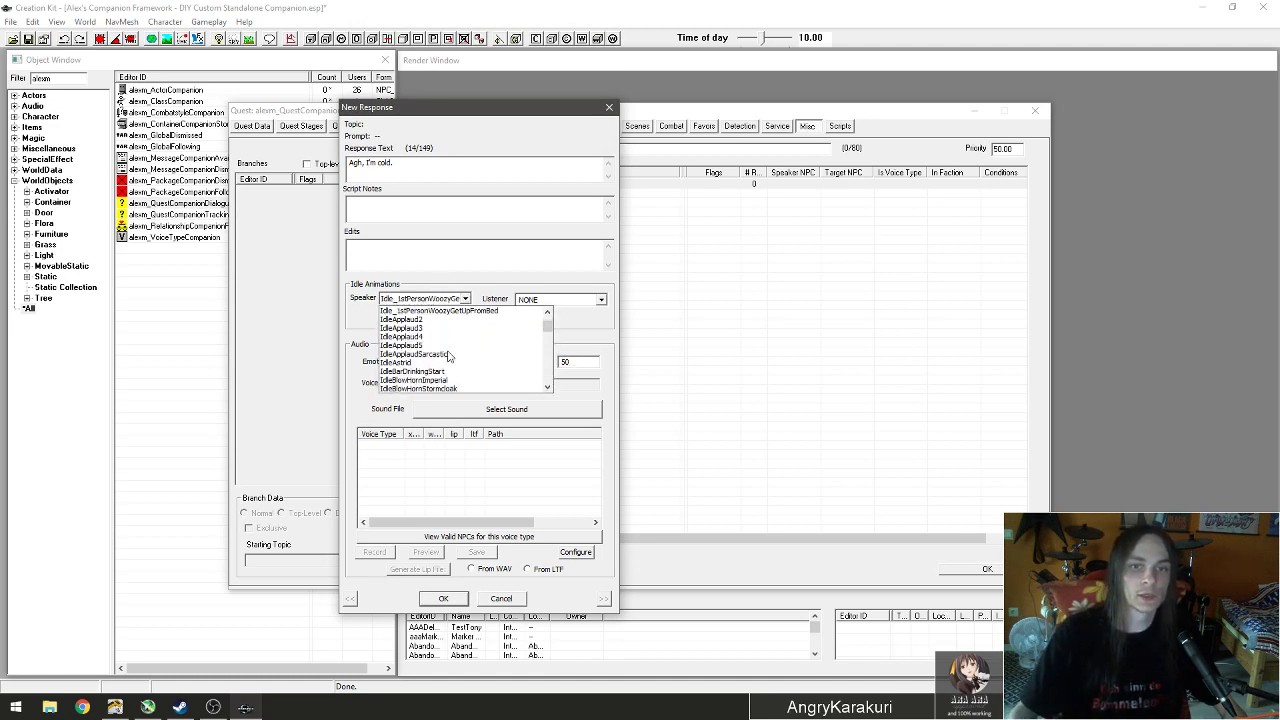
scroll(460, 344, up, 1)
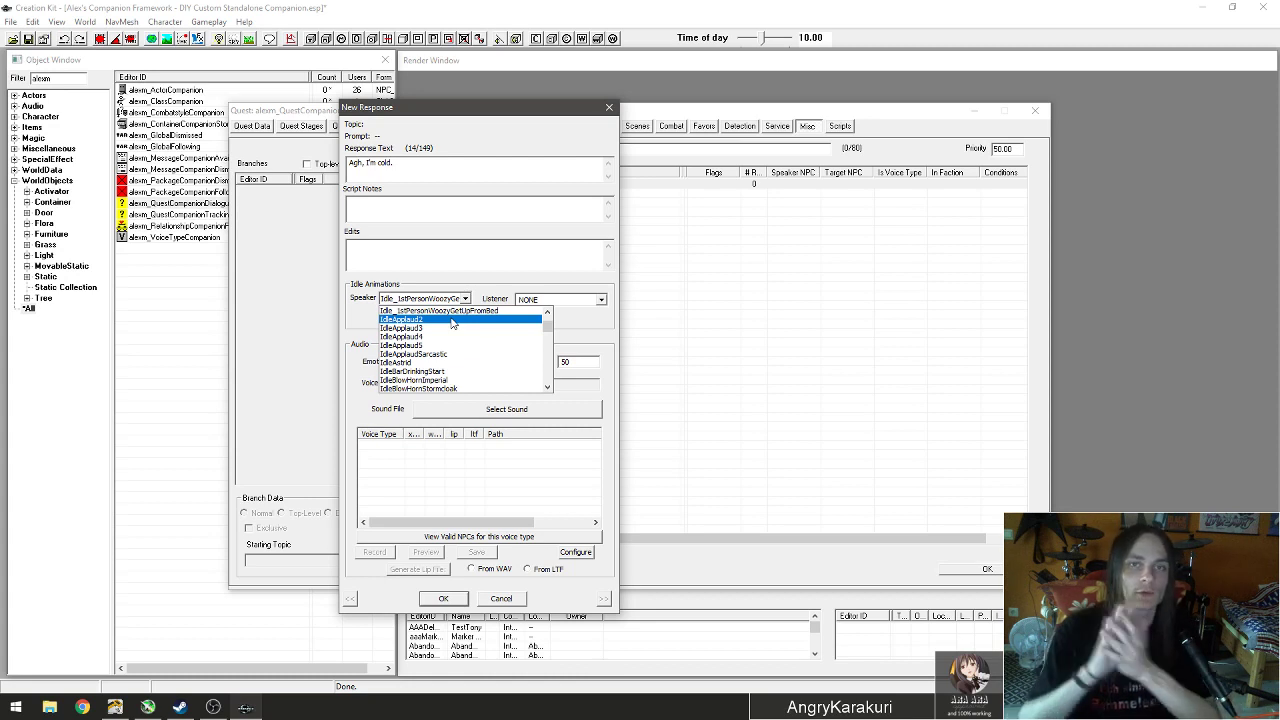
scroll(451, 335, down, 3)
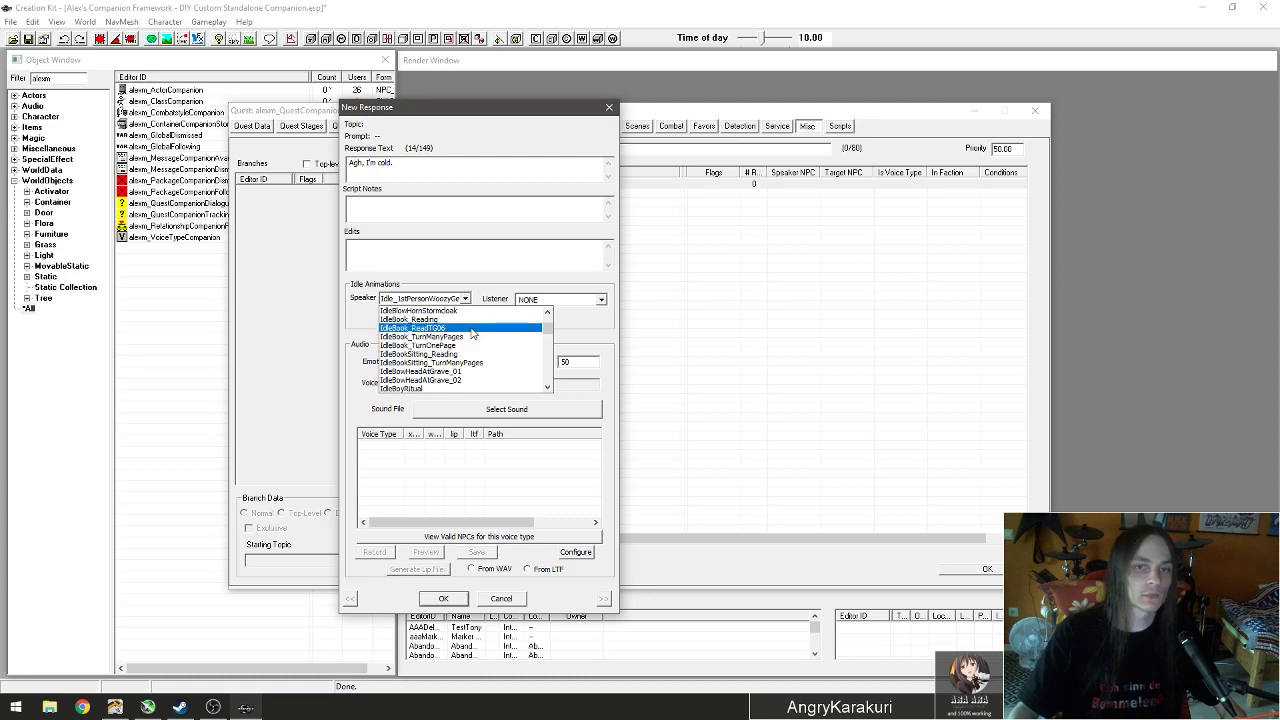
scroll(479, 350, down, 1)
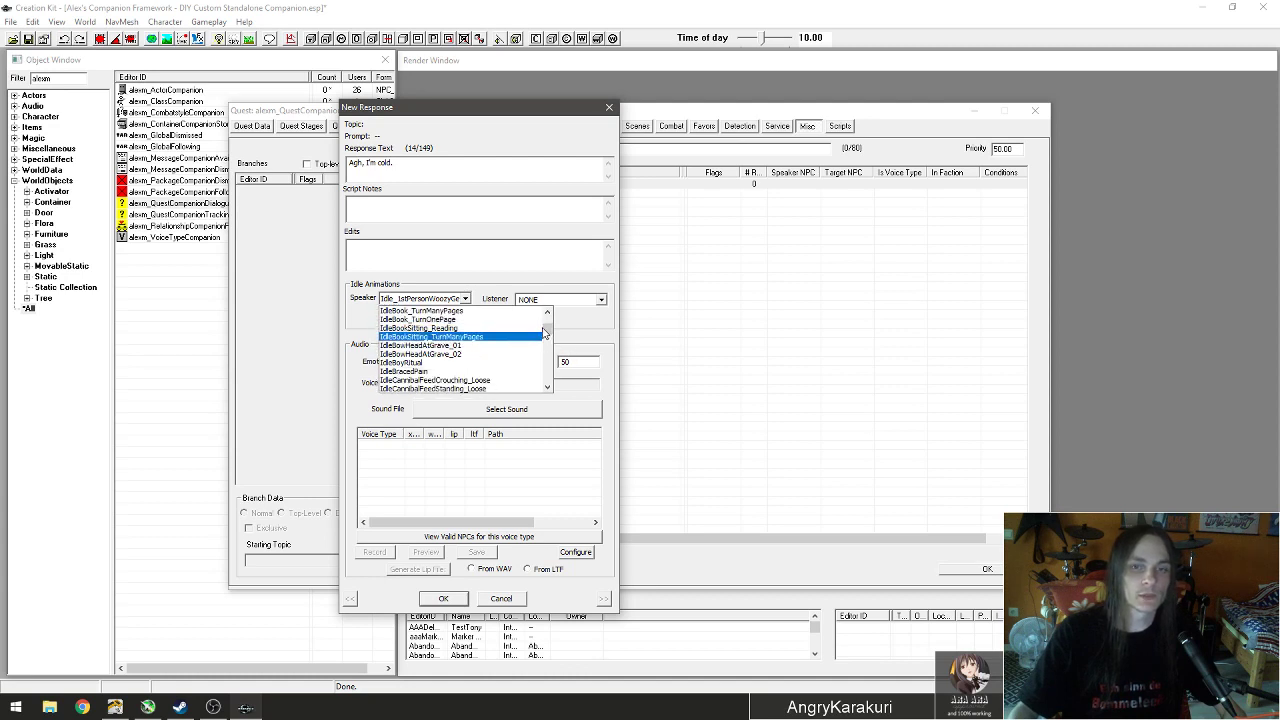
click(535, 328)
click(466, 301)
drag(551, 334, 550, 311)
click(484, 311)
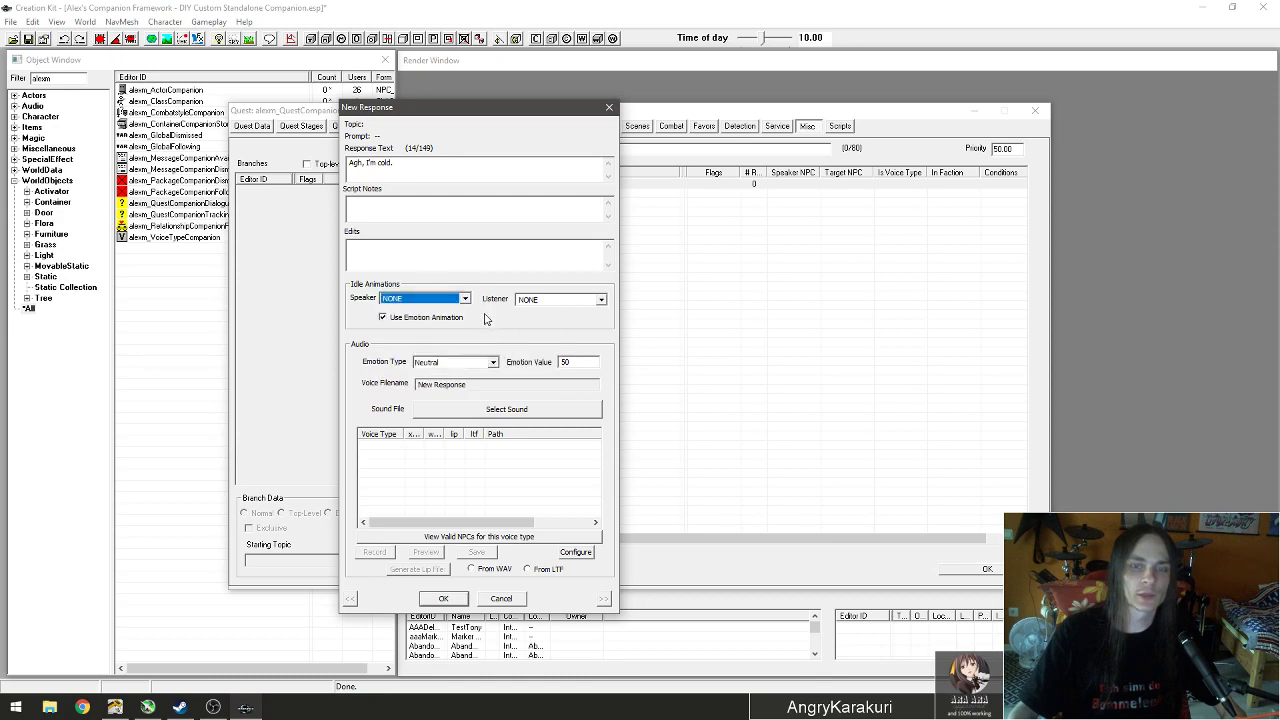
click(443, 599)
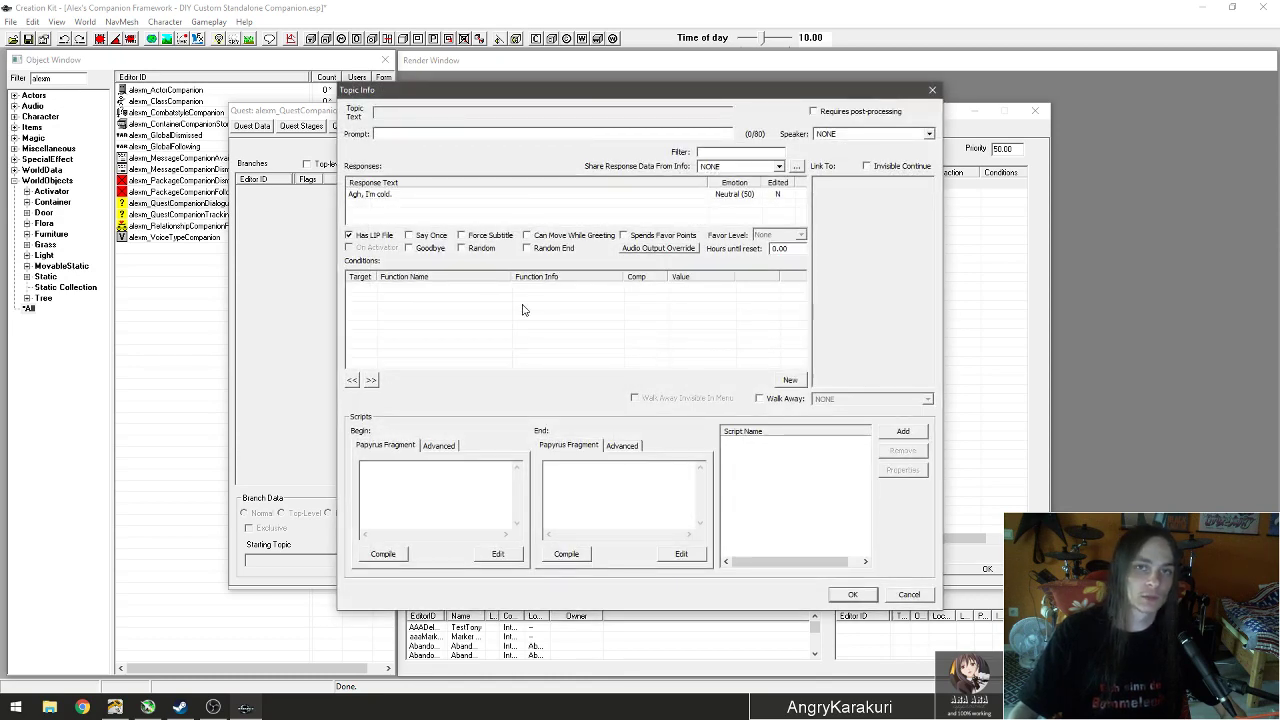
Add a GetIsID condition for the actor alexm_ActorCompanion equal to 1 and mark the info as Random.
right_click(452, 309)
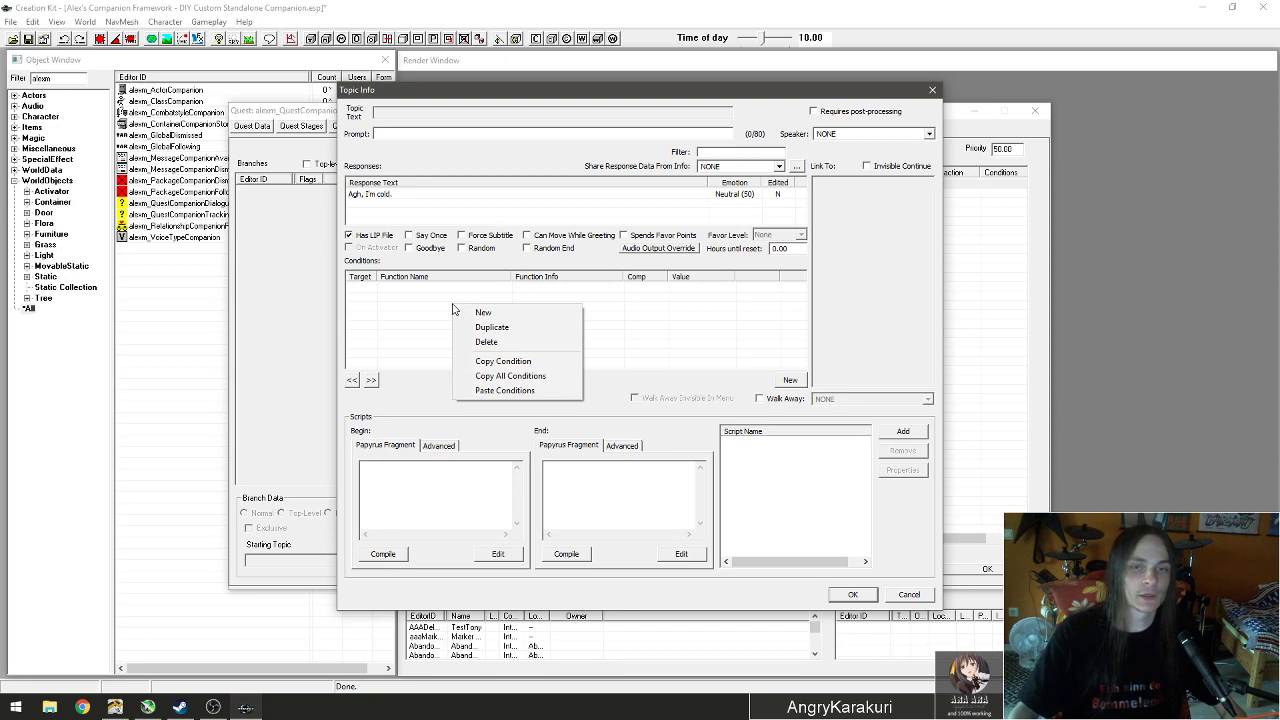
click(483, 312)
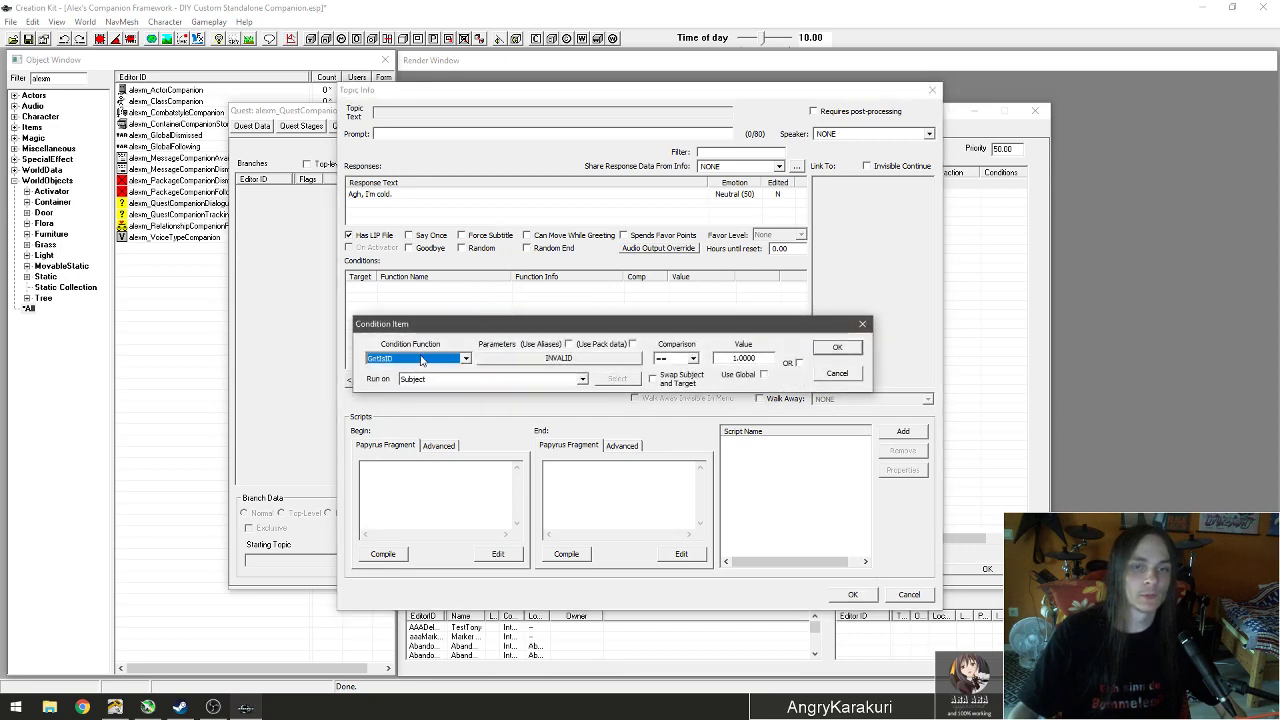
click(543, 359)
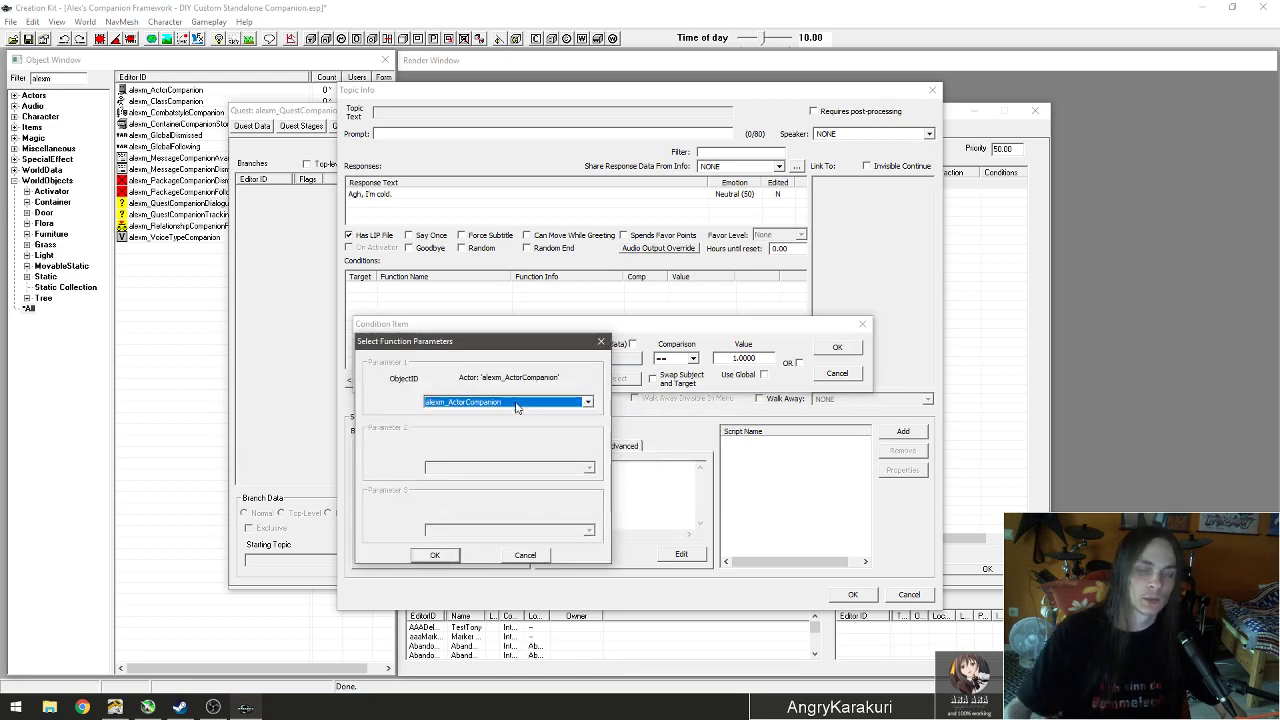
click(452, 556)
click(837, 349)
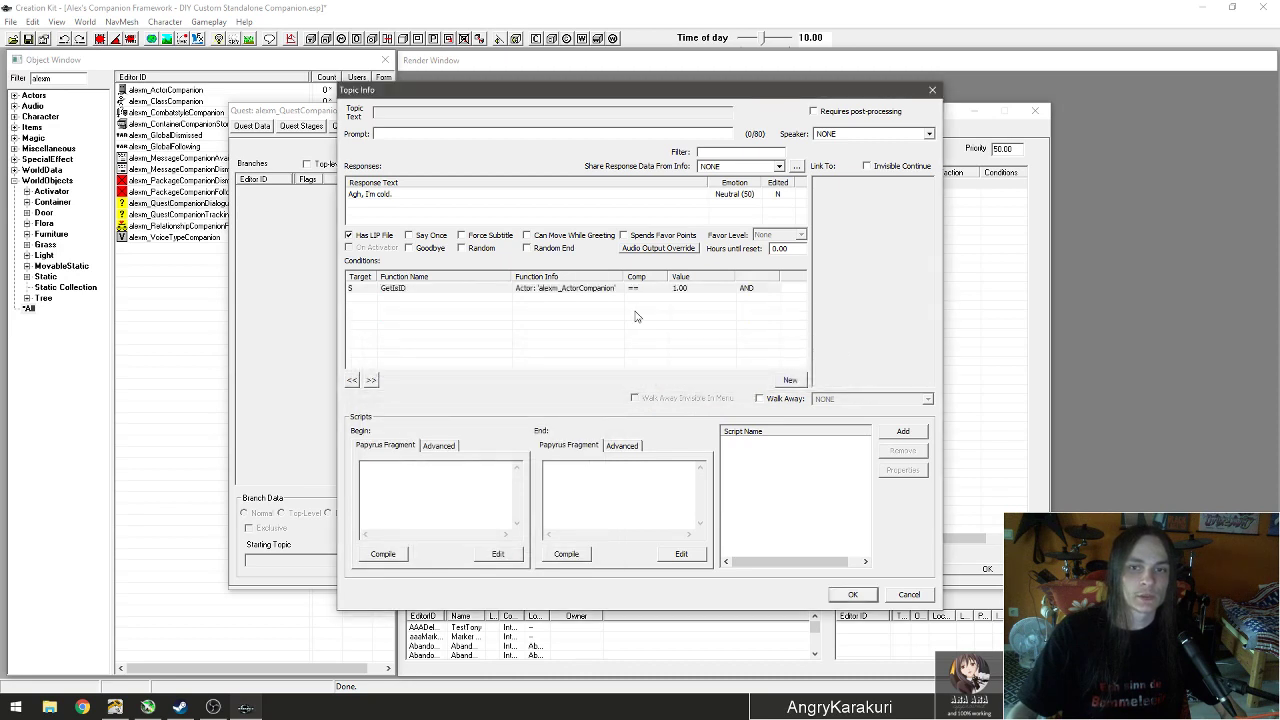
click(521, 288)
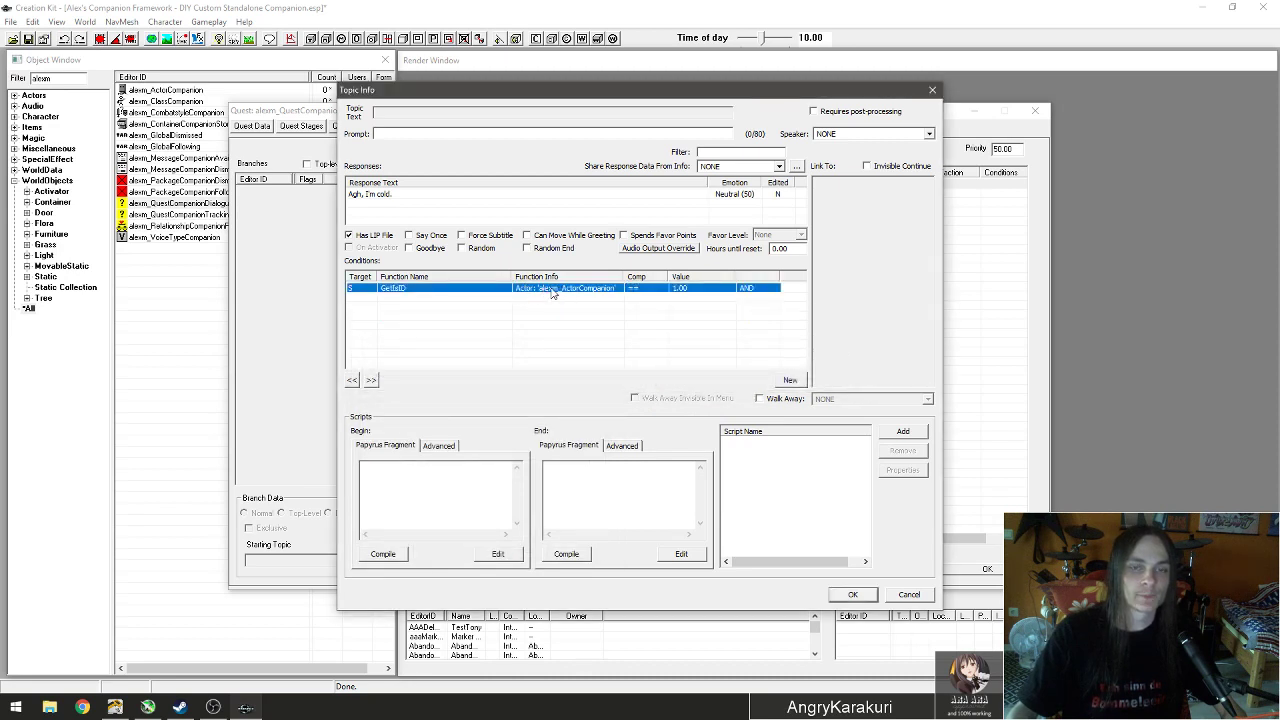
click(474, 252)
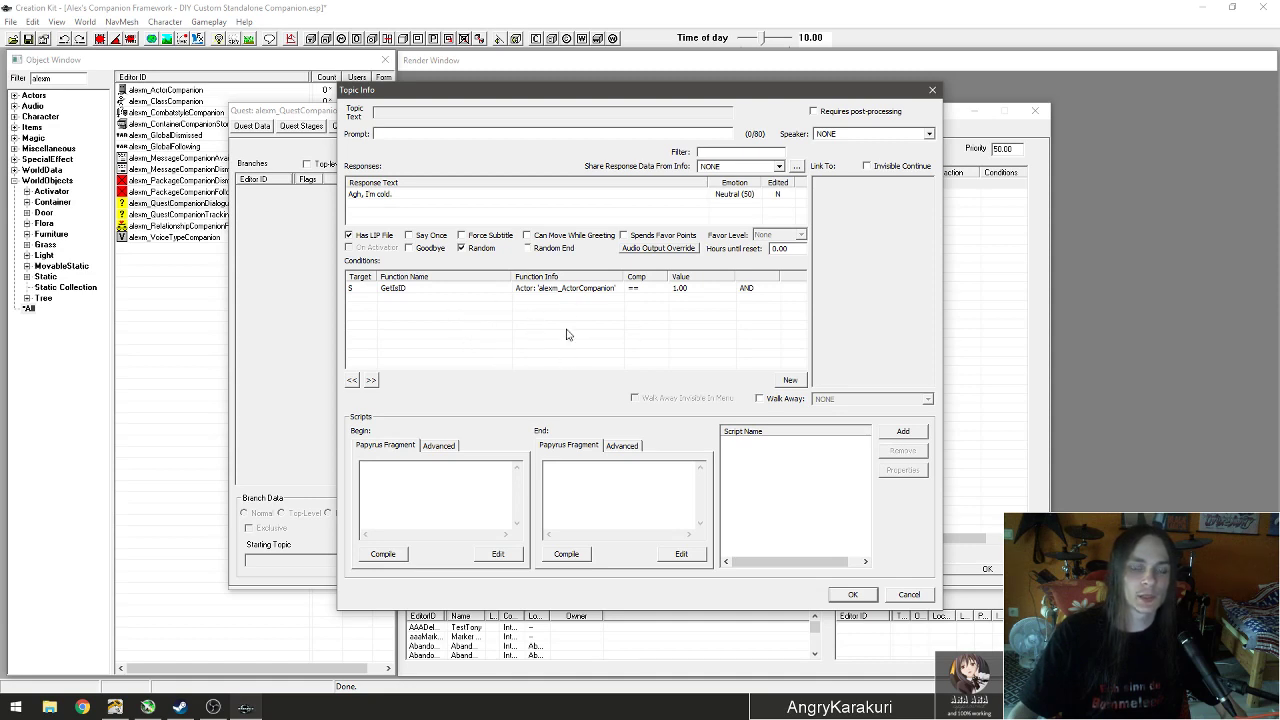
Start a second condition on the info using the function LocationHasKeyword.
right_click(513, 321)
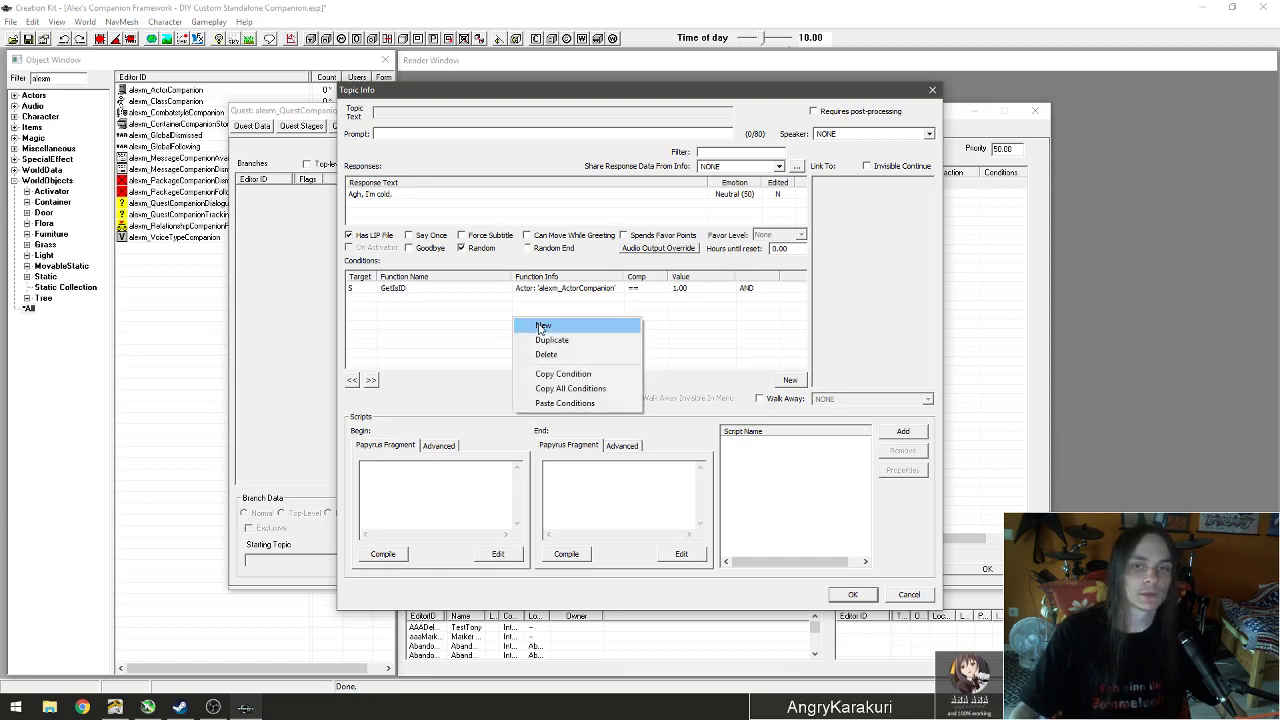
click(541, 326)
click(464, 372)
click(465, 372)
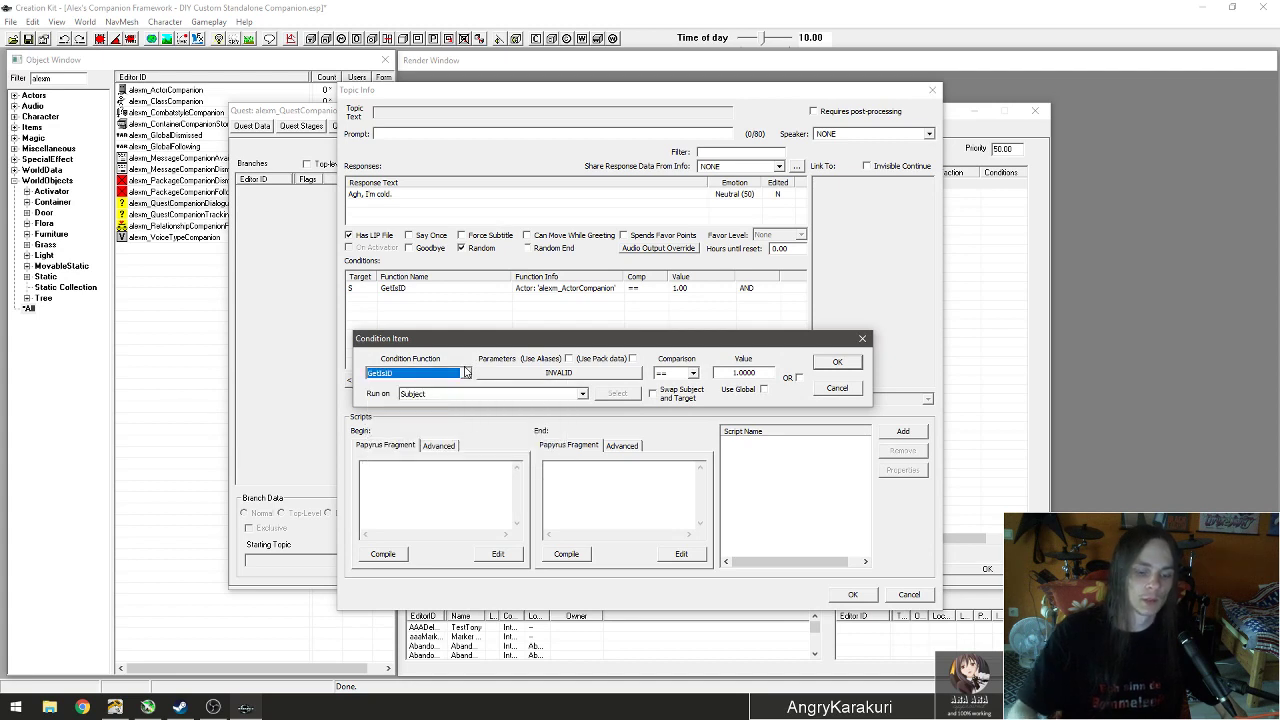
text(isinl)
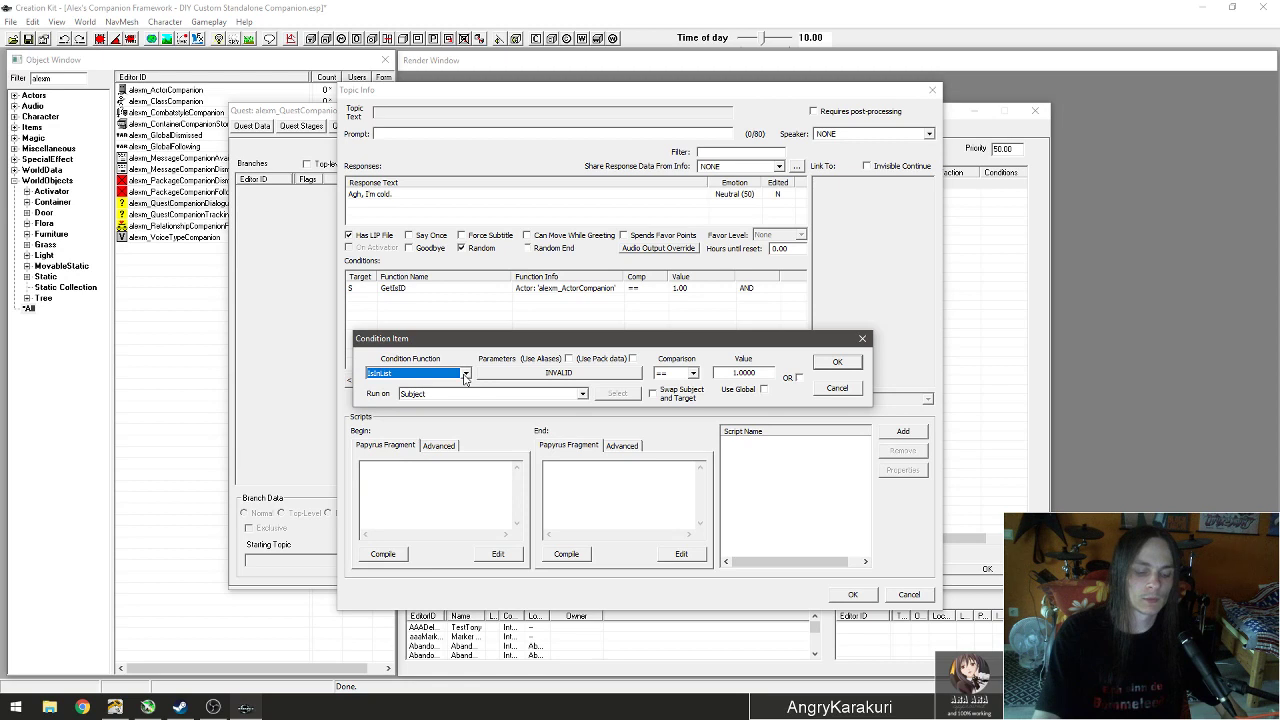
key(l)
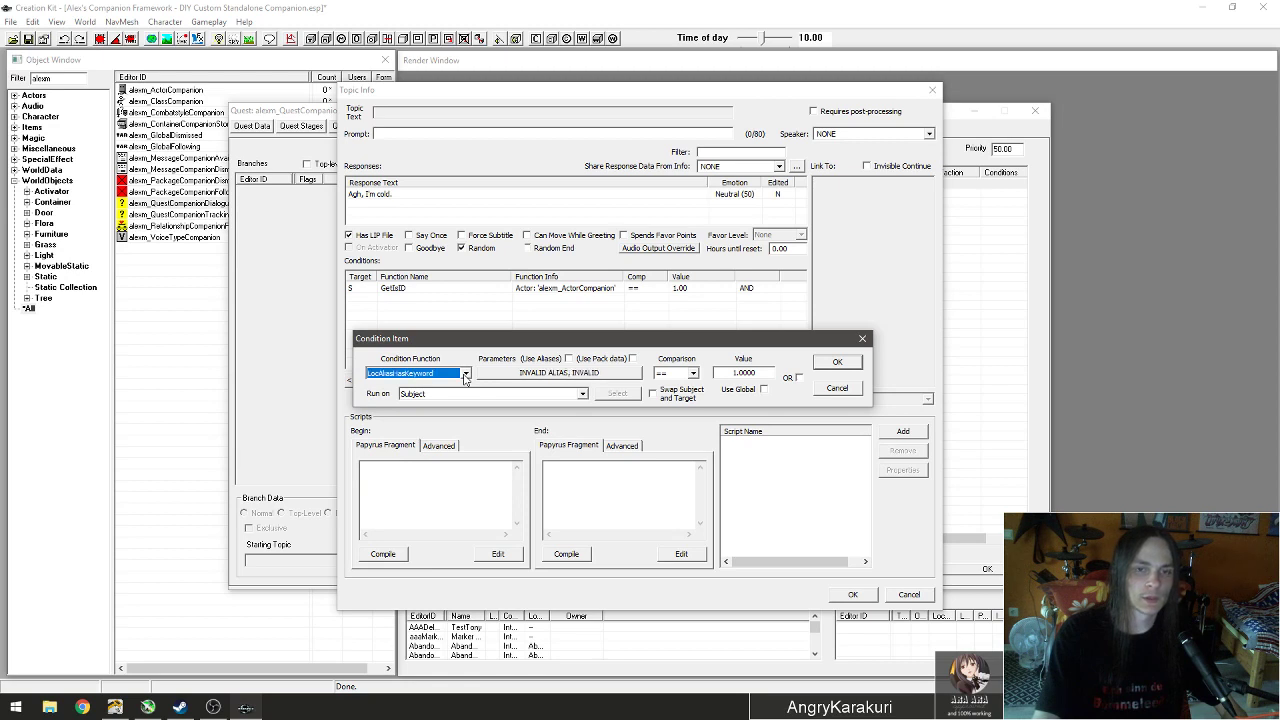
click(465, 374)
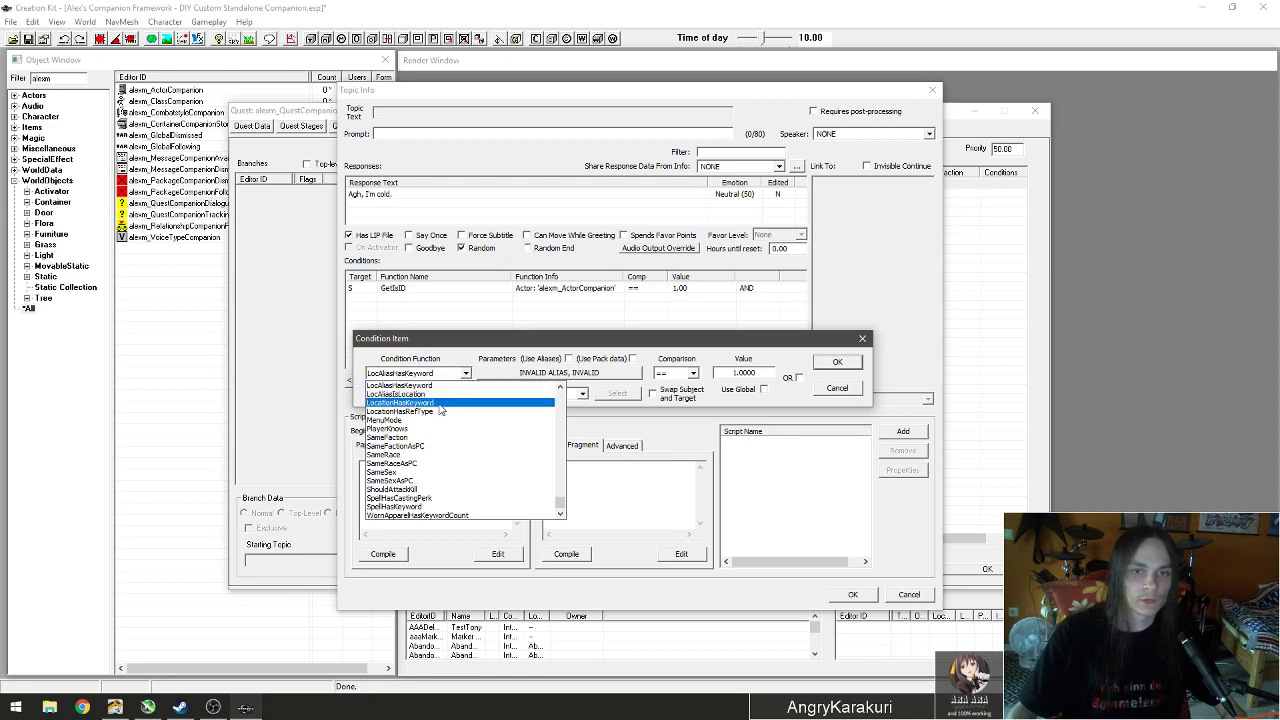
click(430, 404)
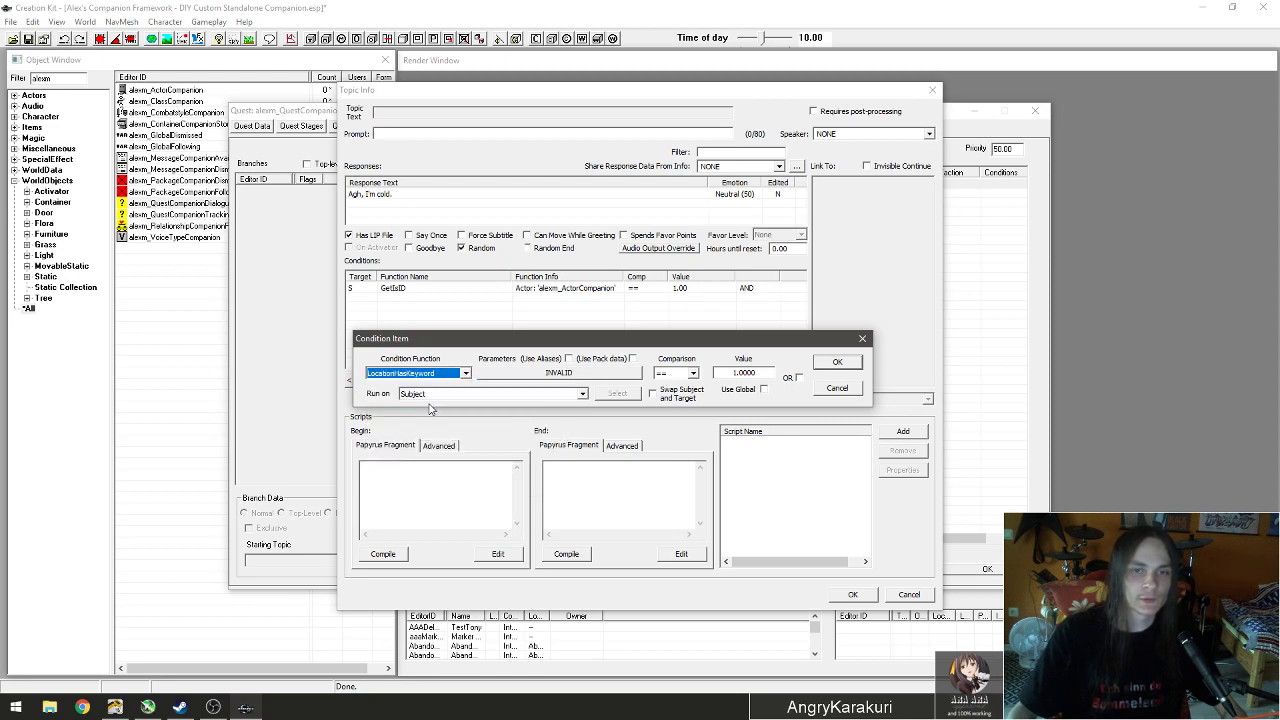
Set the condition's keyword parameter to LocTypeDungeon.
click(505, 377)
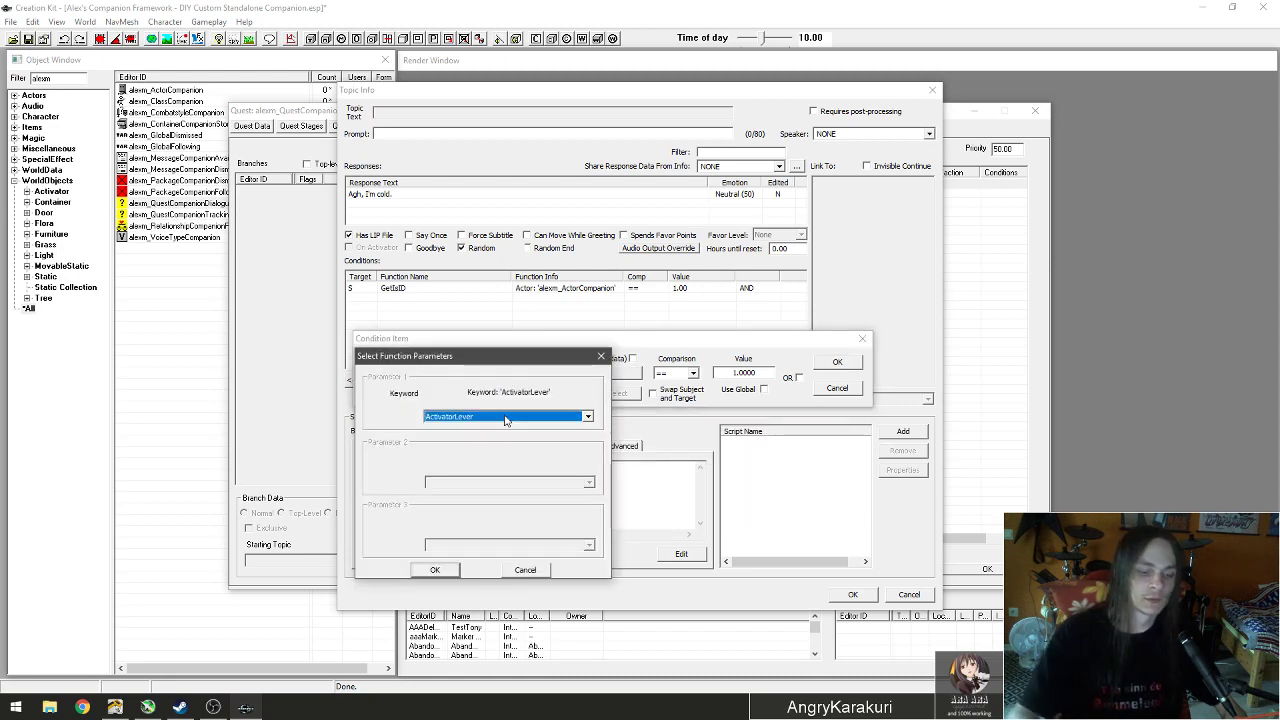
click(505, 421)
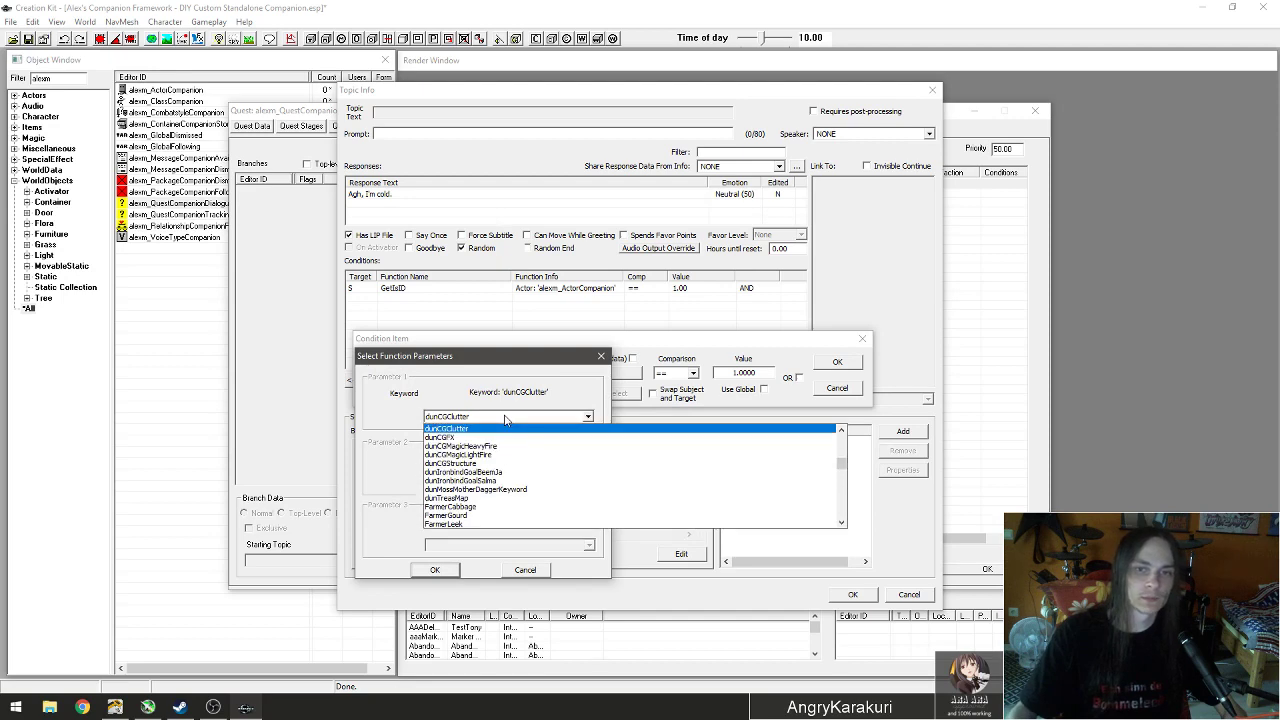
drag(843, 447, 841, 480)
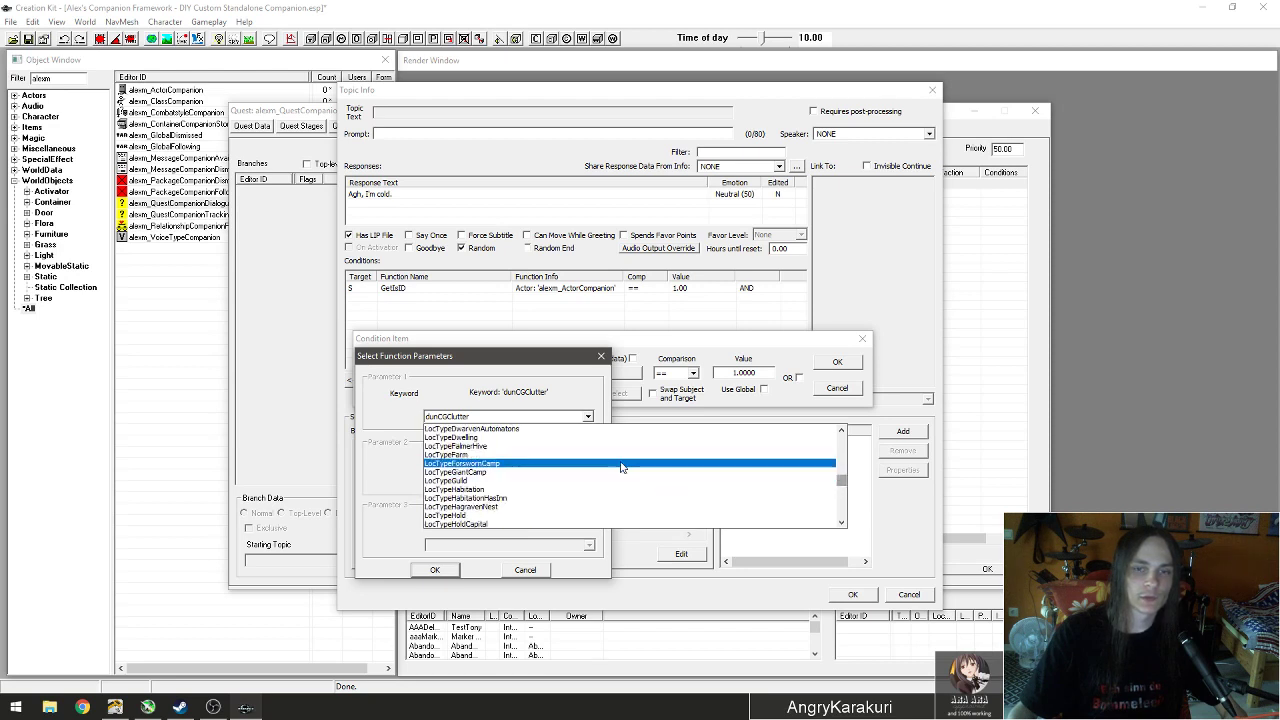
scroll(620, 467, up, 2)
click(514, 447)
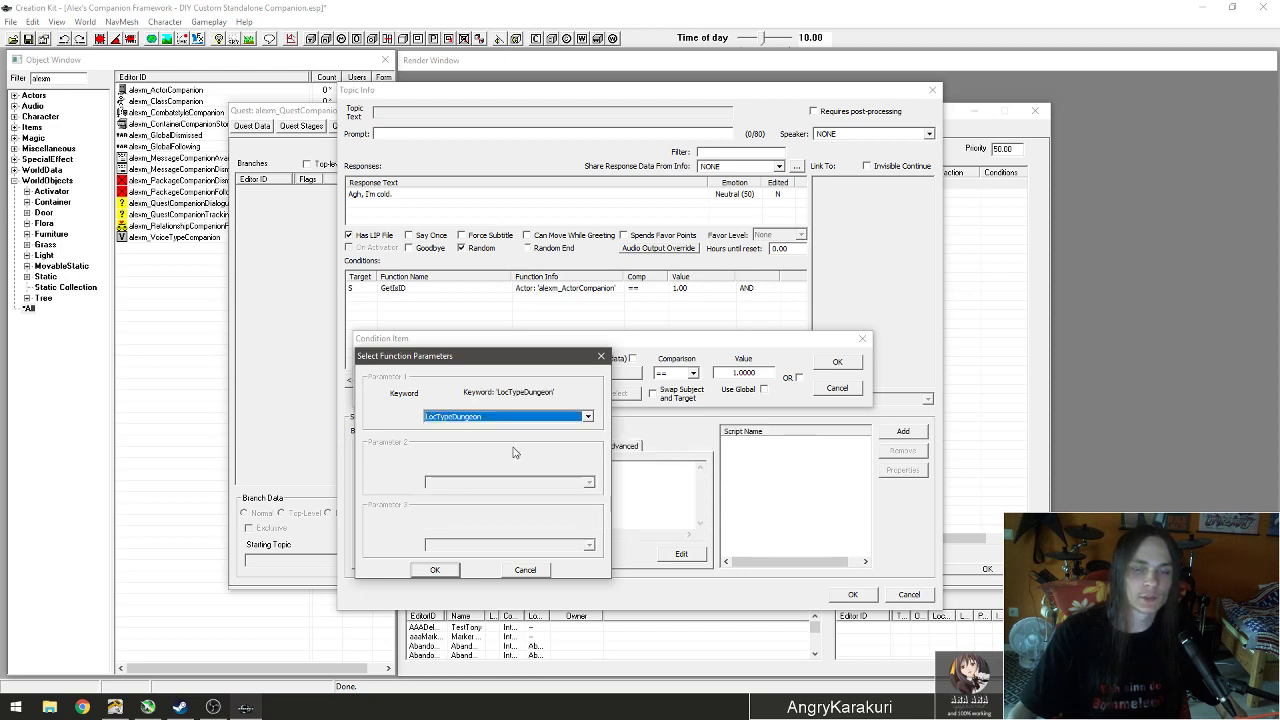
click(446, 569)
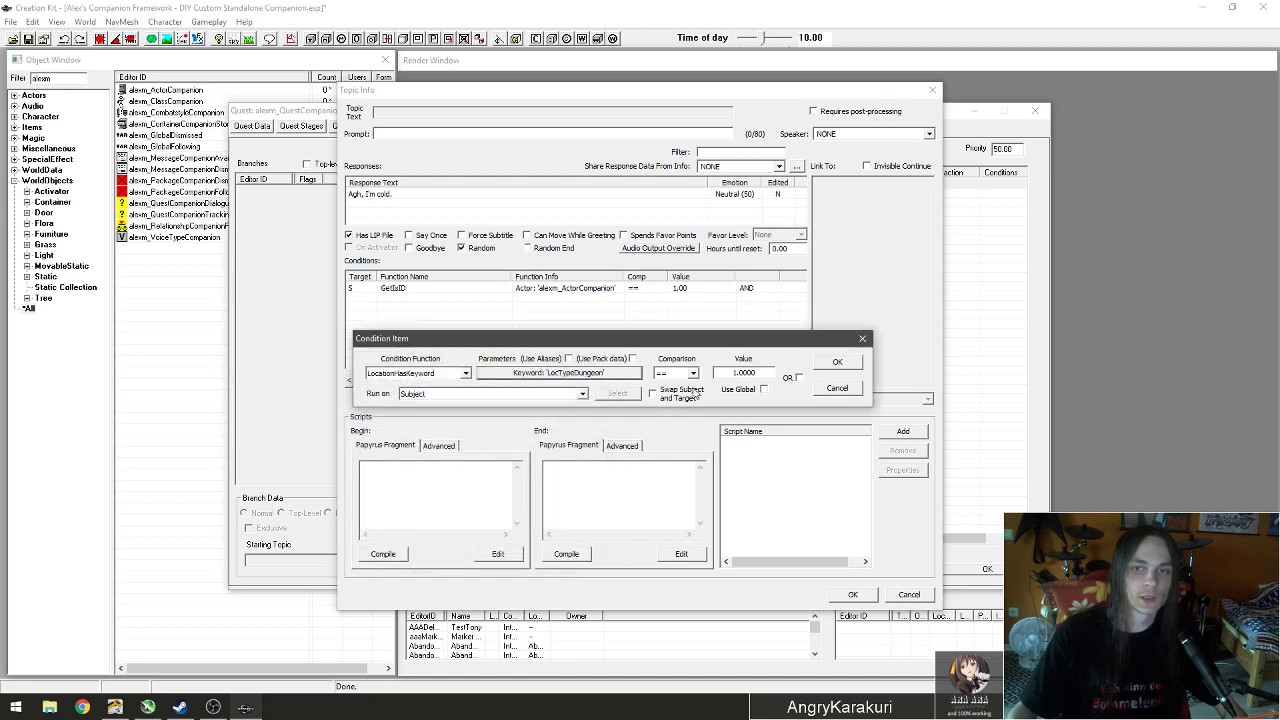
Try 0 as the LocTypeDungeon condition's comparison value, set it to 1, and accept the condition.
drag(773, 372, 711, 376)
click(766, 376)
double_click(767, 372)
text(0)
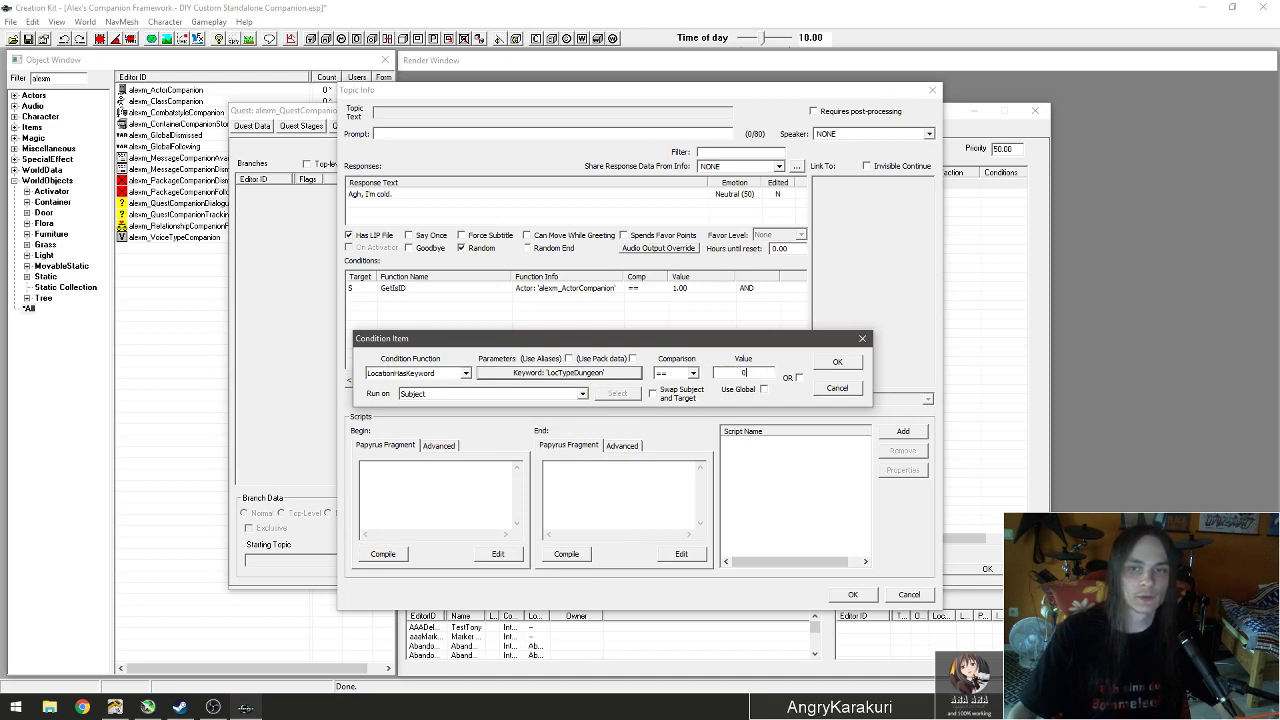
double_click(748, 373)
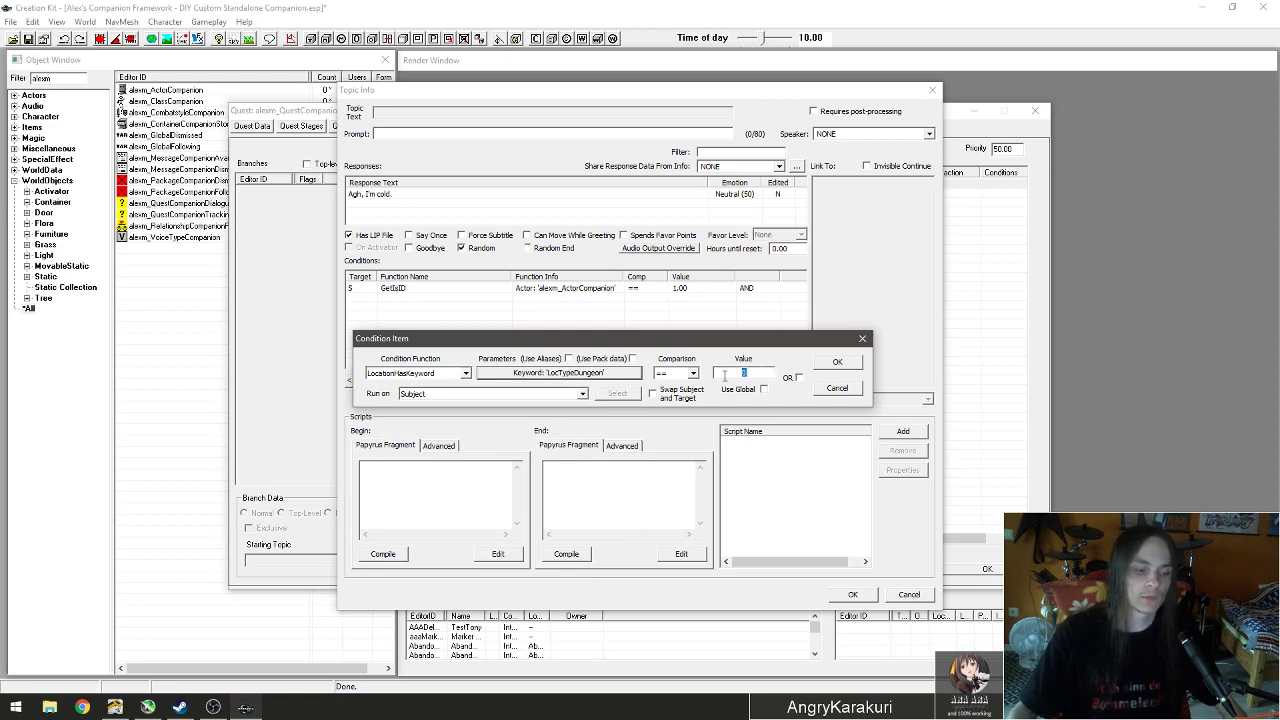
text(1)
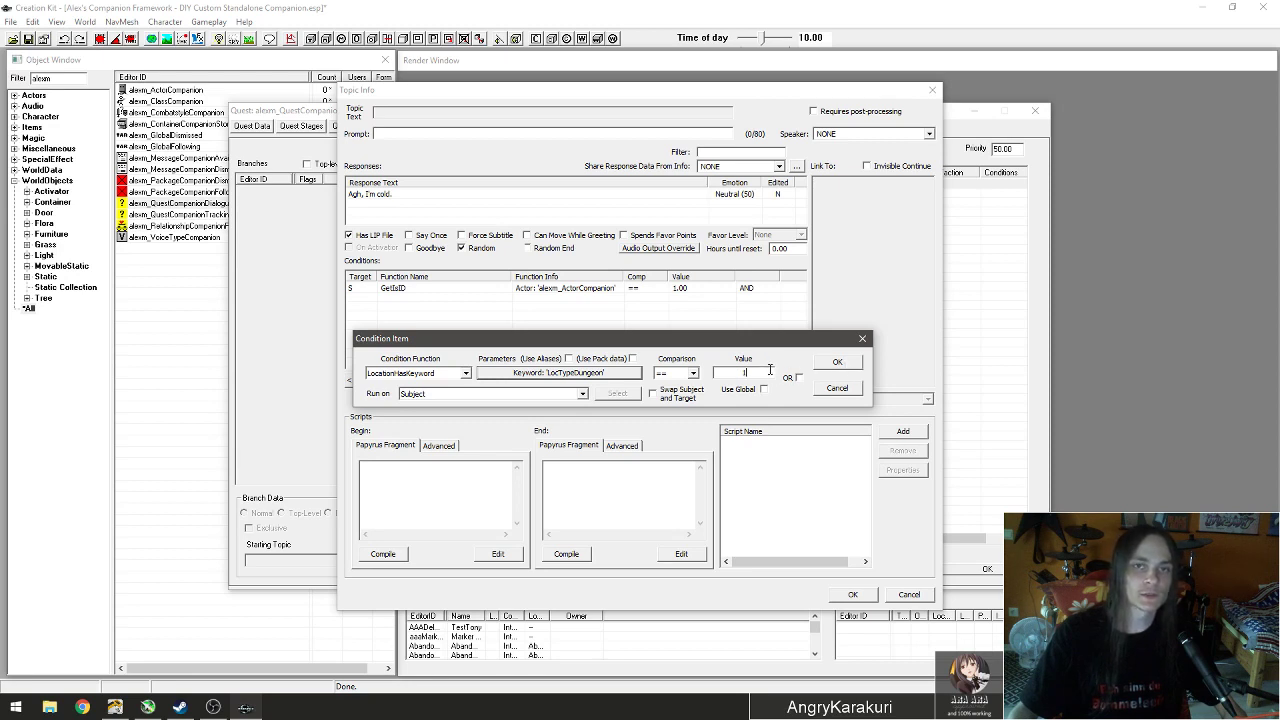
click(833, 368)
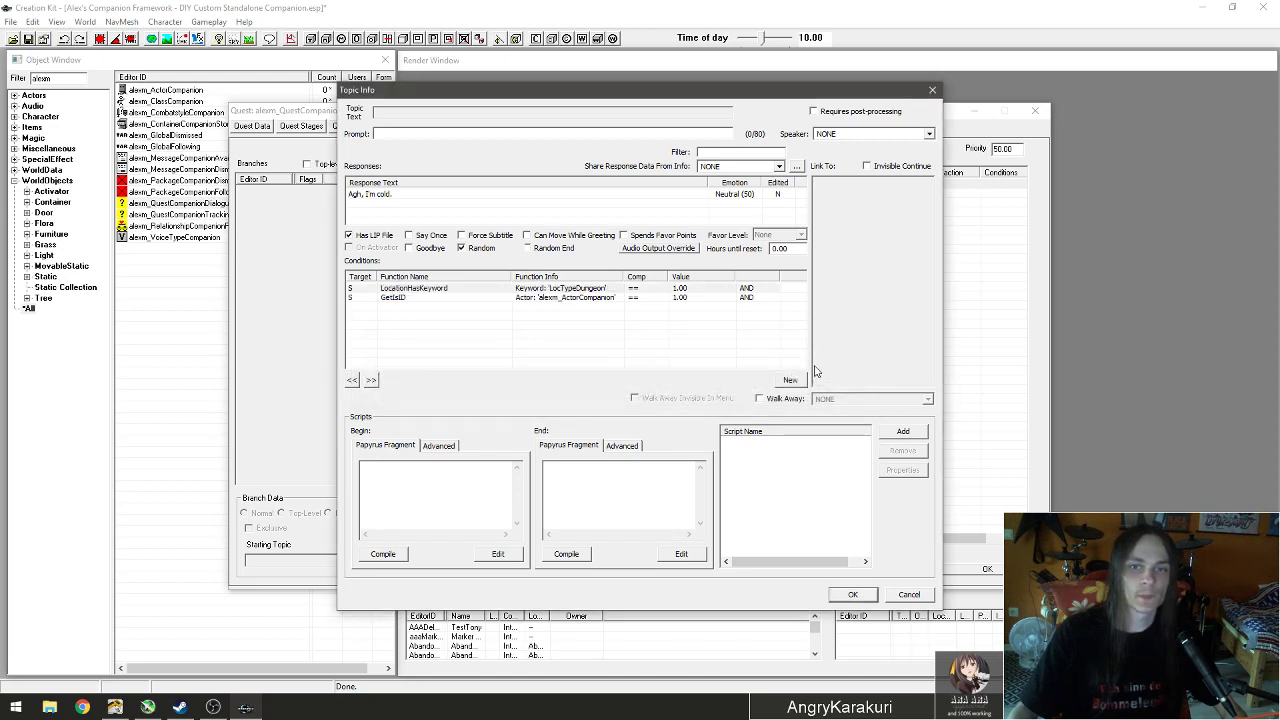
Move the LocationHasKeyword condition for LocTypeDungeon below the GetIsID condition in the info's condition order.
click(558, 289)
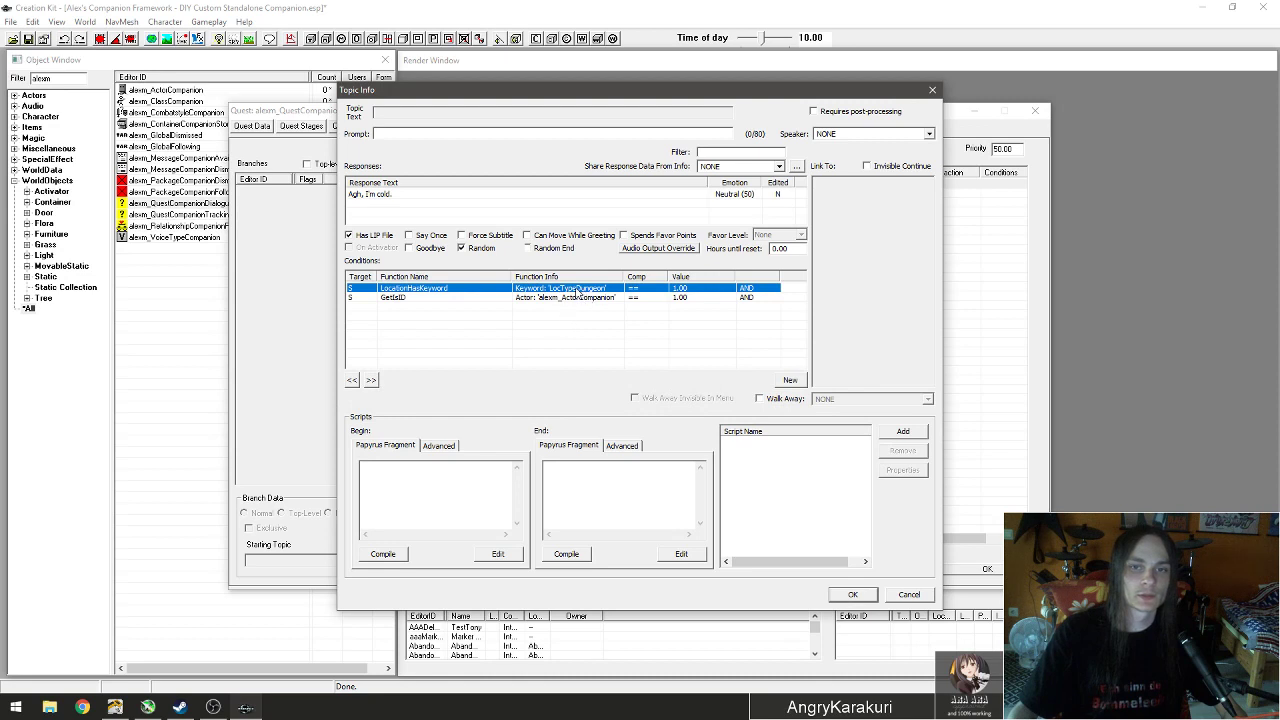
click(561, 298)
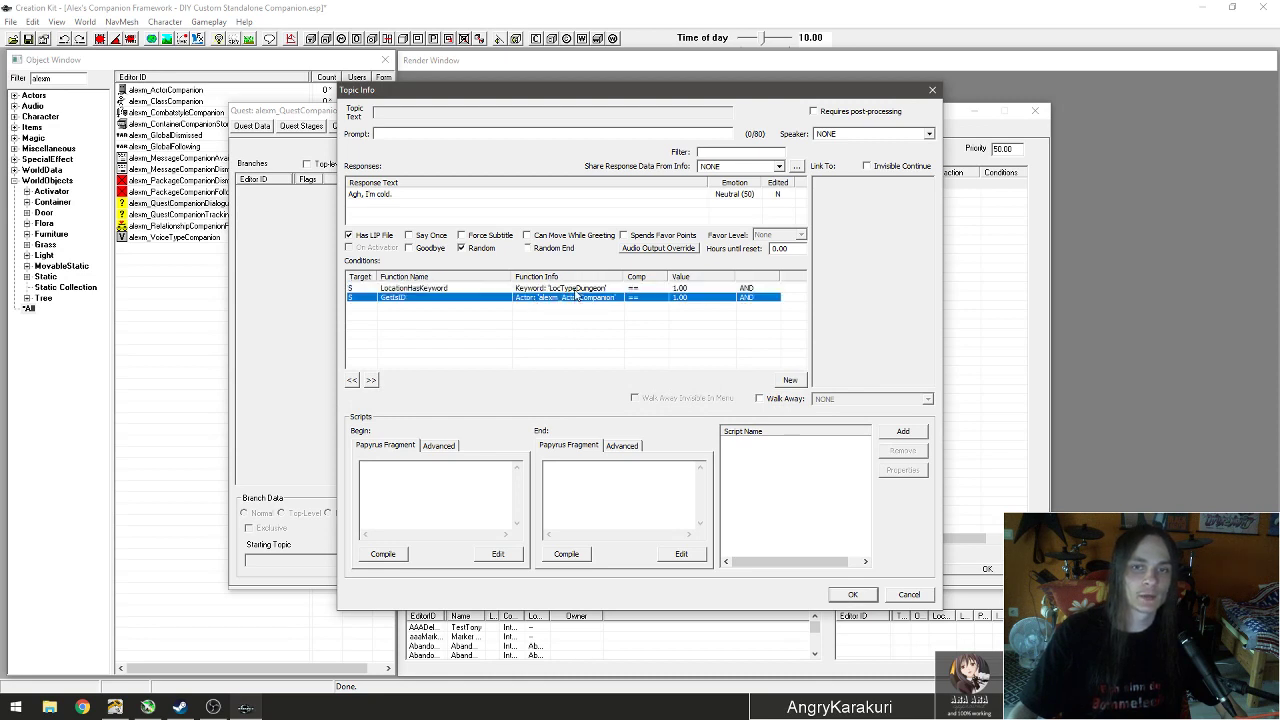
click(459, 289)
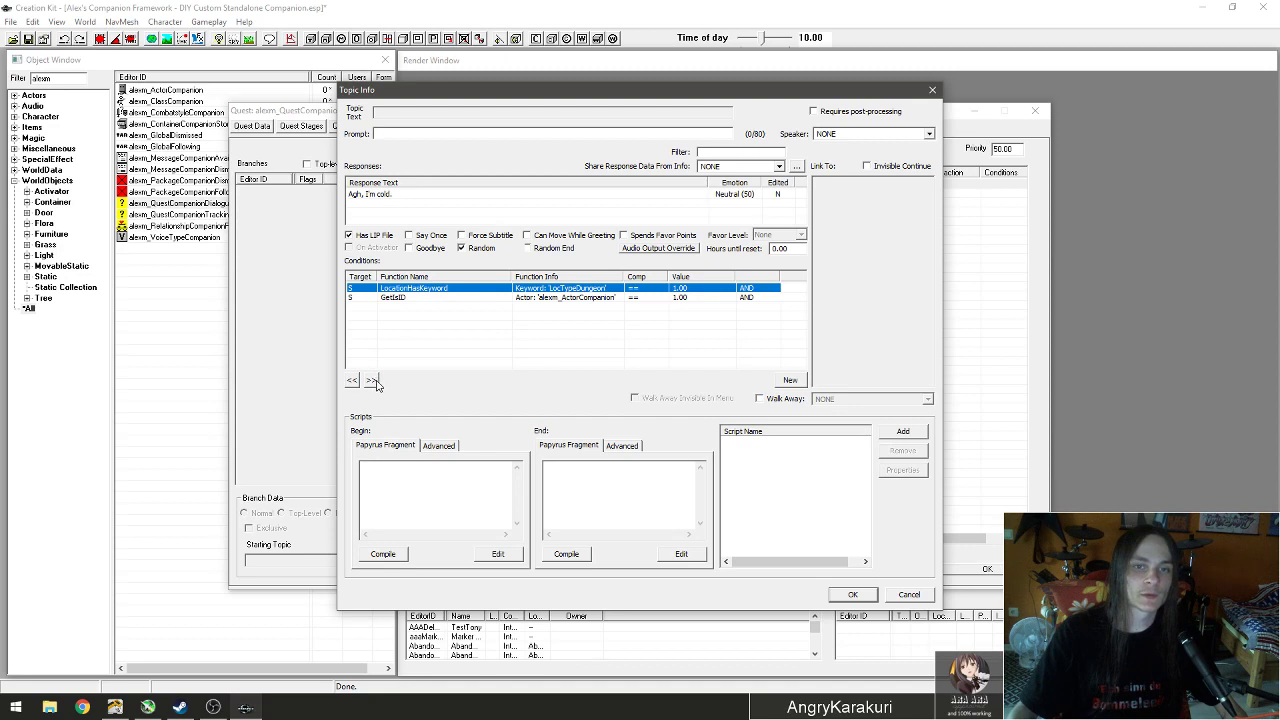
click(371, 380)
click(576, 289)
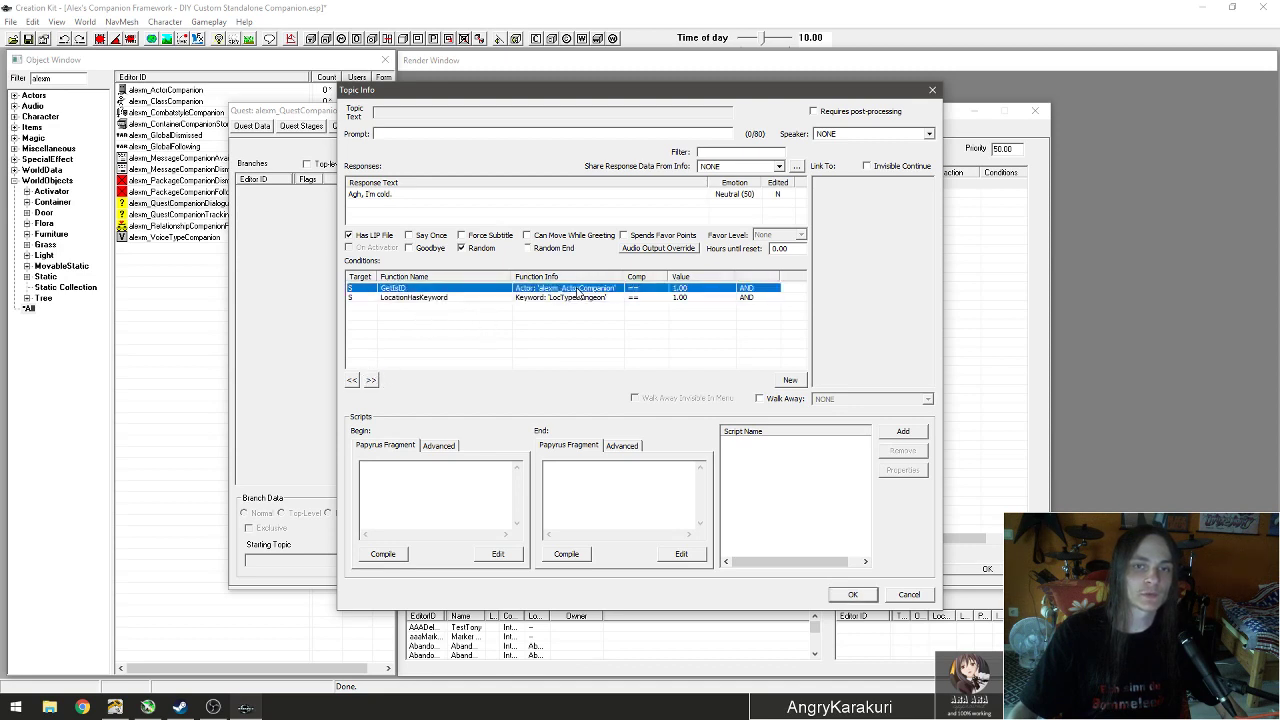
click(582, 325)
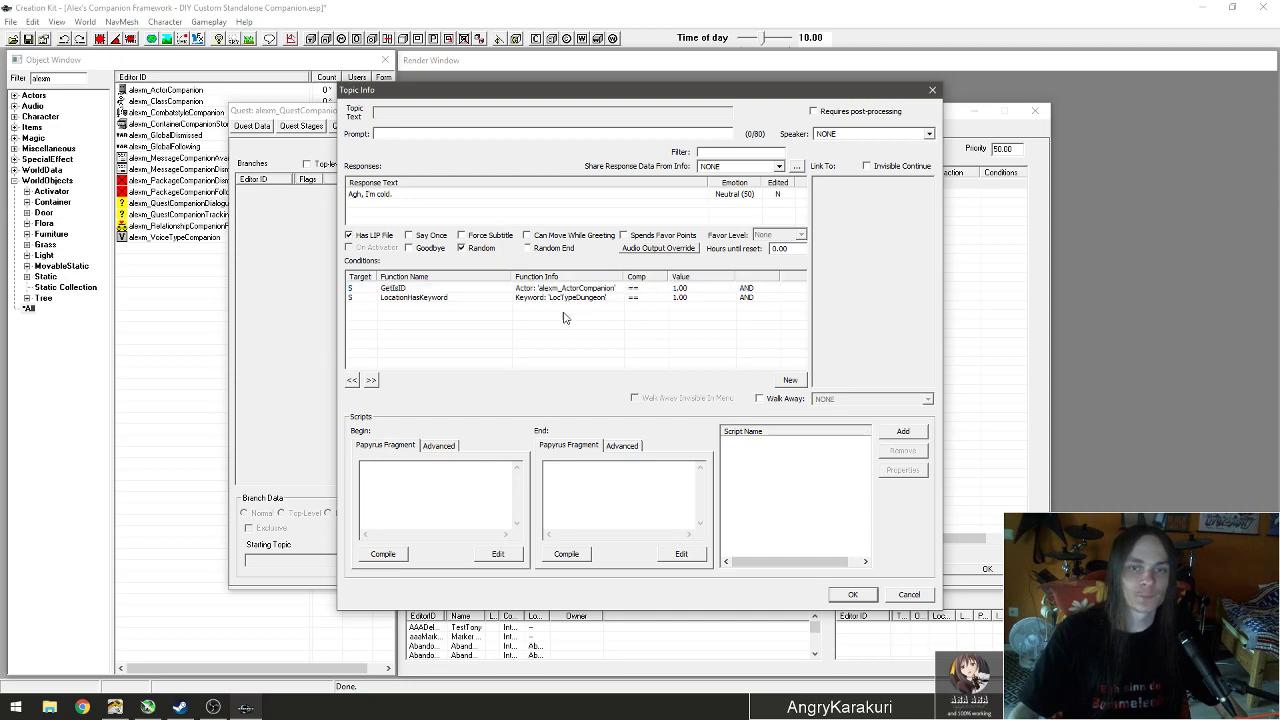
Record a voice clip for the "Agh, I'm cold." response using the companion's voice type and save the recording.
double_click(420, 194)
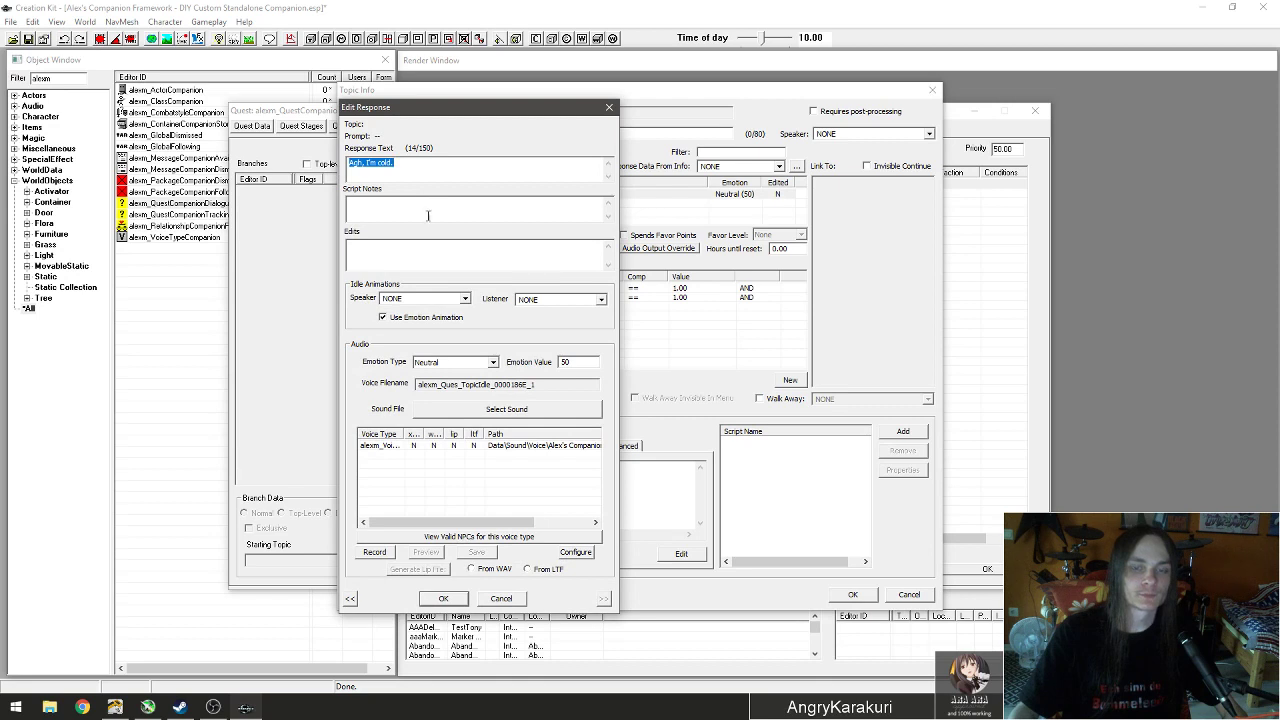
click(470, 449)
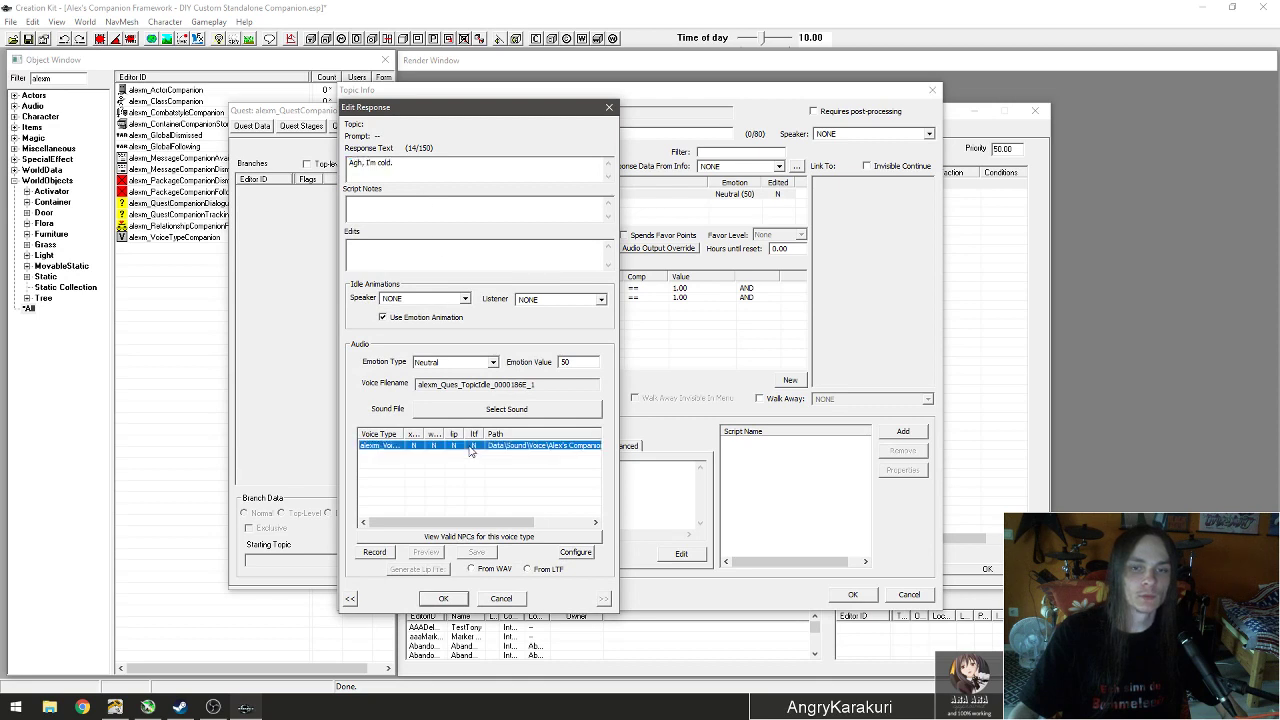
click(374, 552)
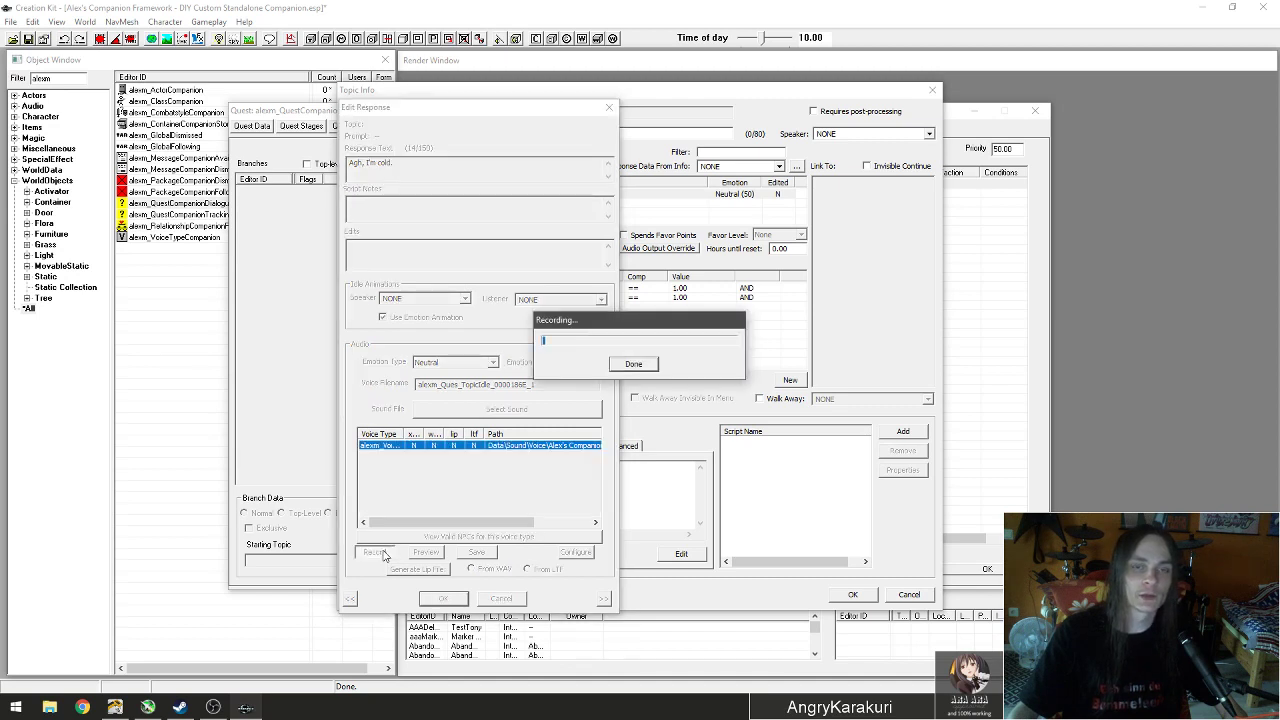
click(636, 364)
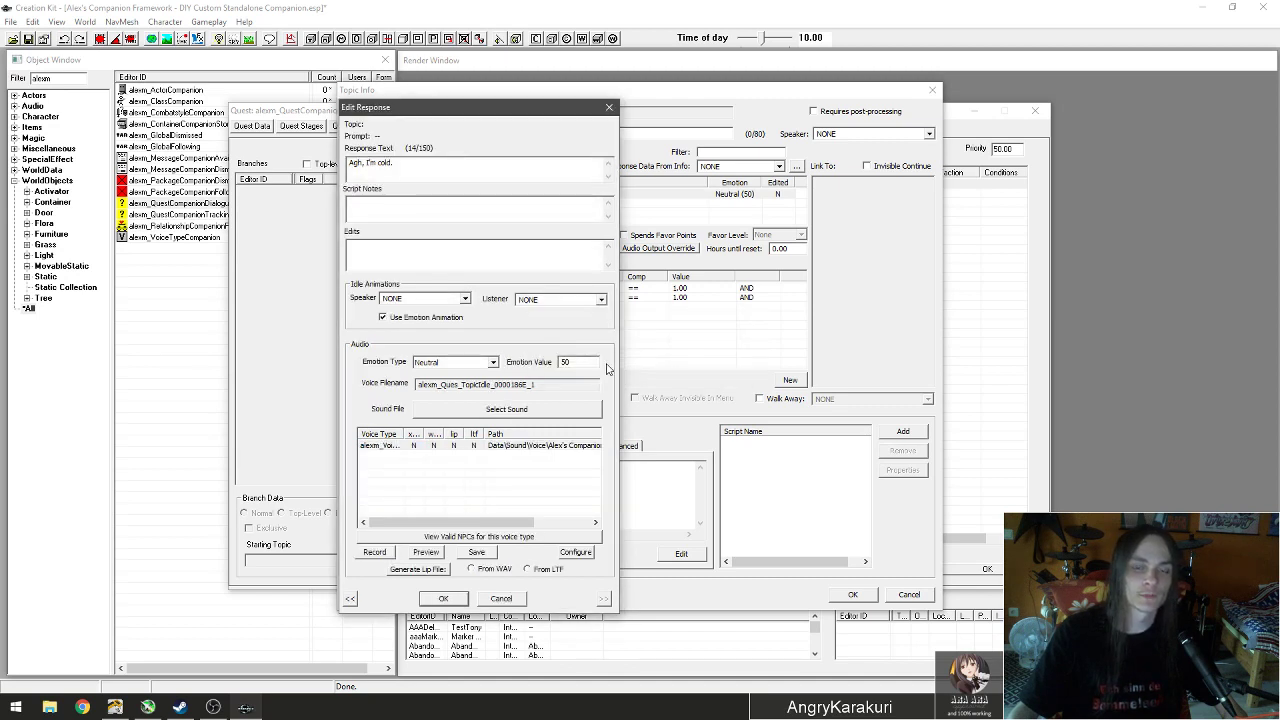
click(476, 552)
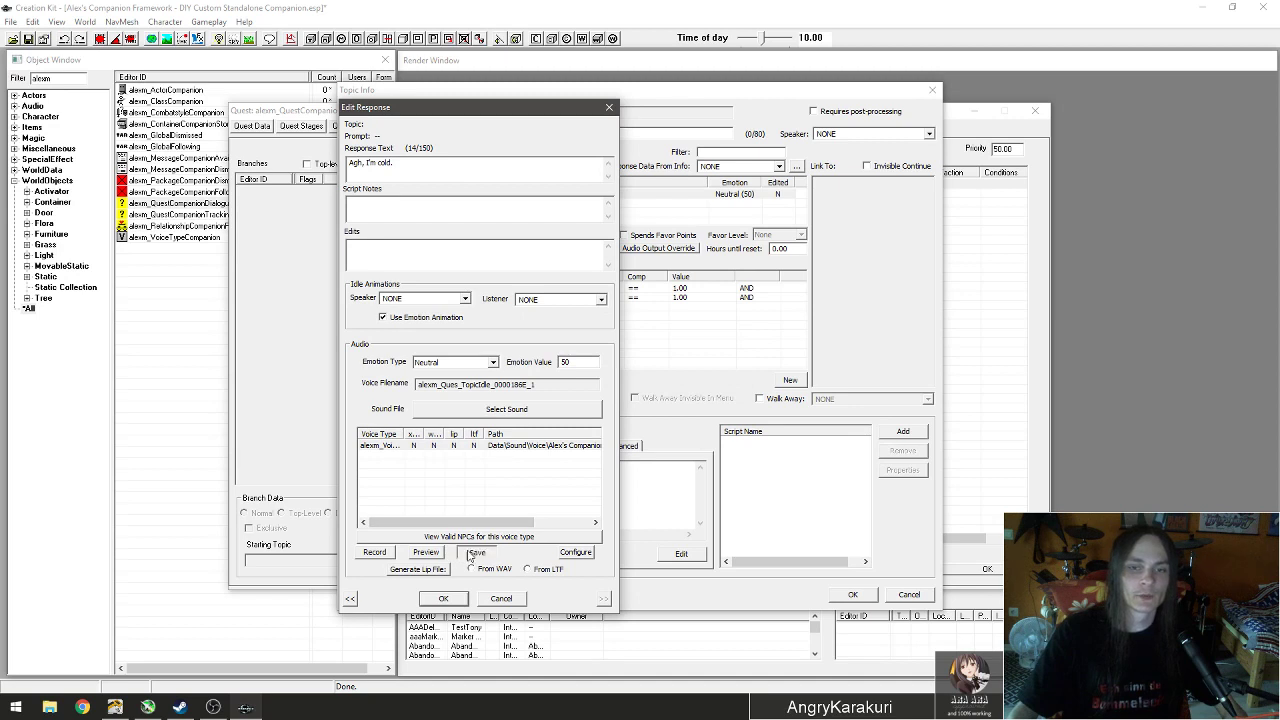
Check the voice type's audio and lip file entries, and accept the response and its topic info.
click(455, 447)
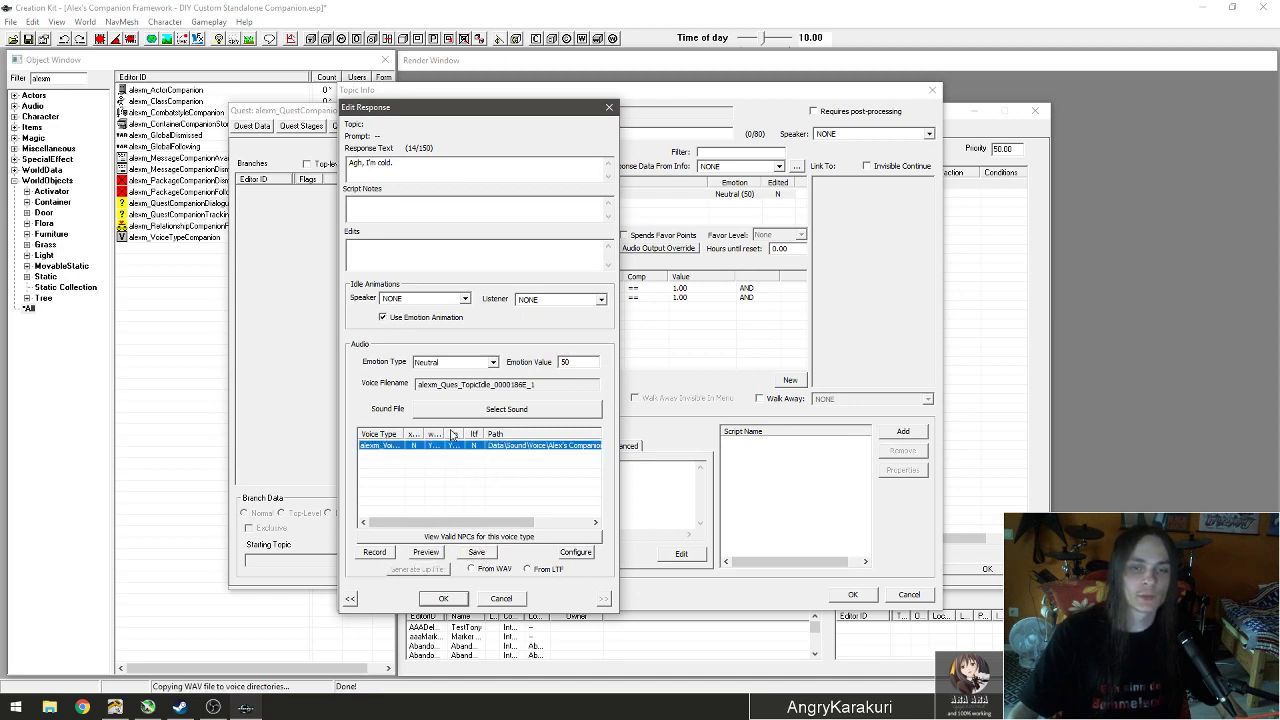
click(492, 568)
click(448, 568)
click(431, 448)
click(446, 599)
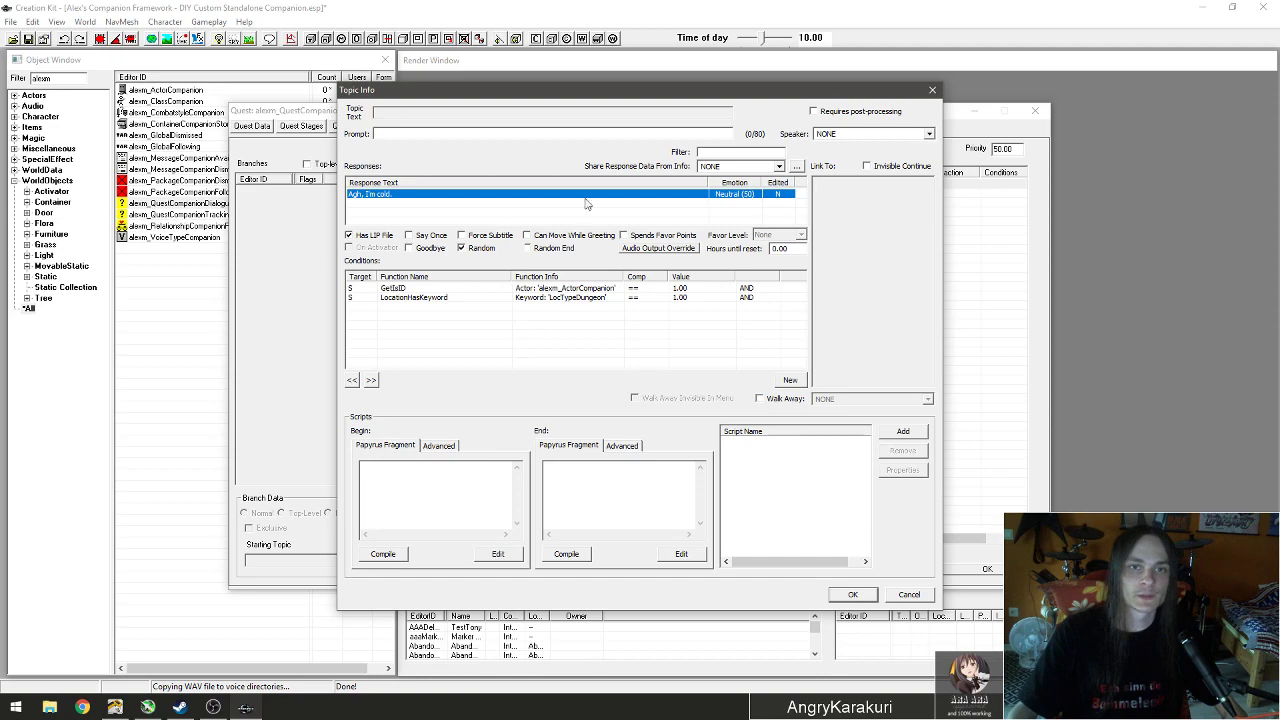
click(853, 594)
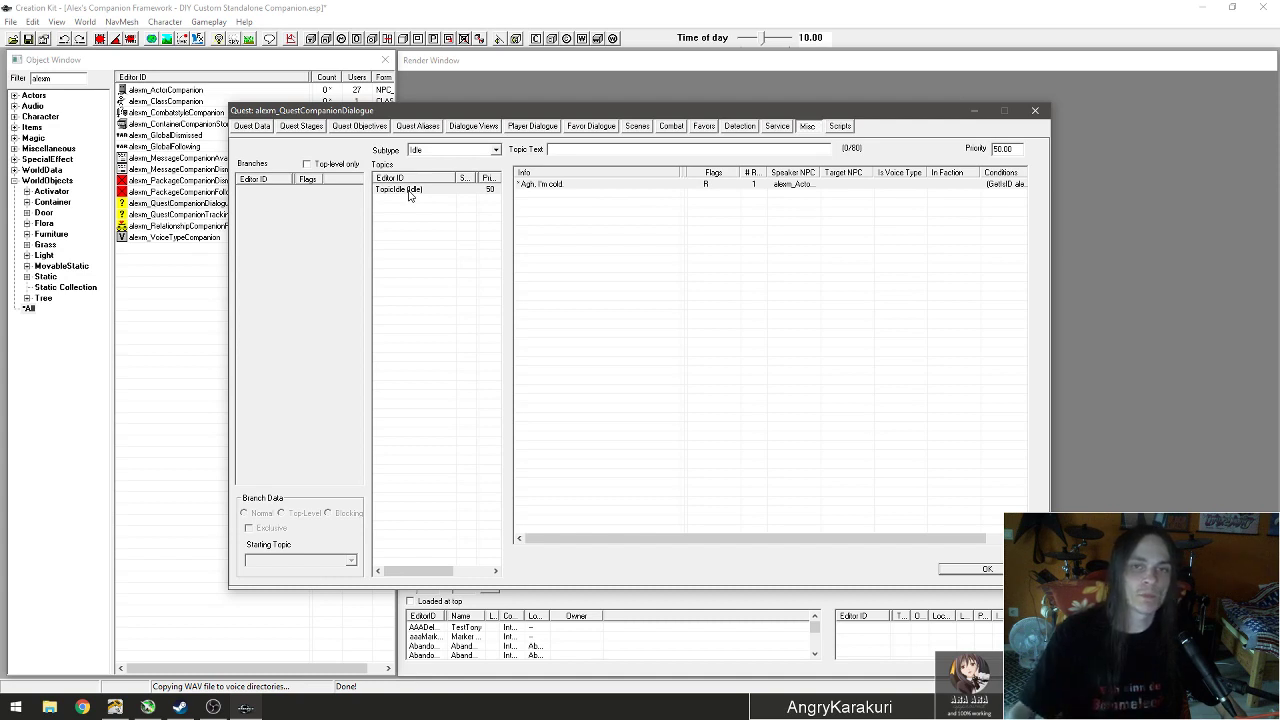
Duplicate the "Agh, I'm cold" info within the Idle topic and check the copy.
right_click(594, 187)
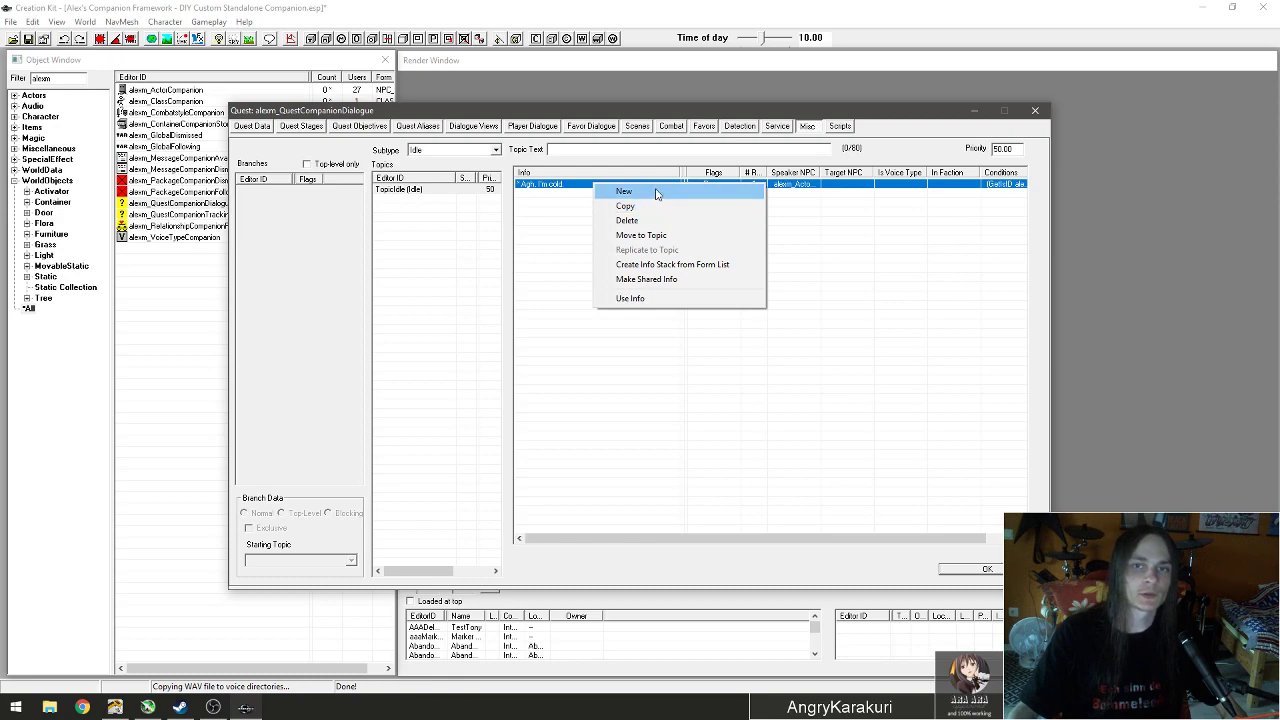
click(655, 206)
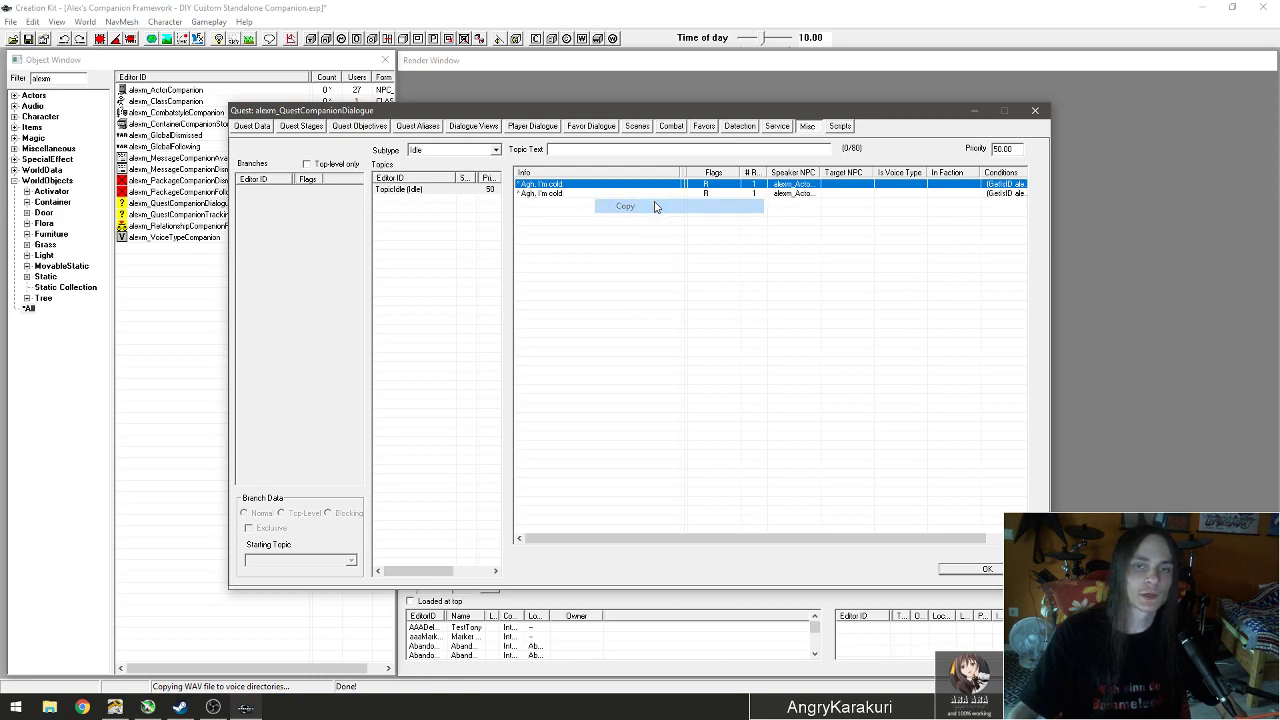
double_click(563, 193)
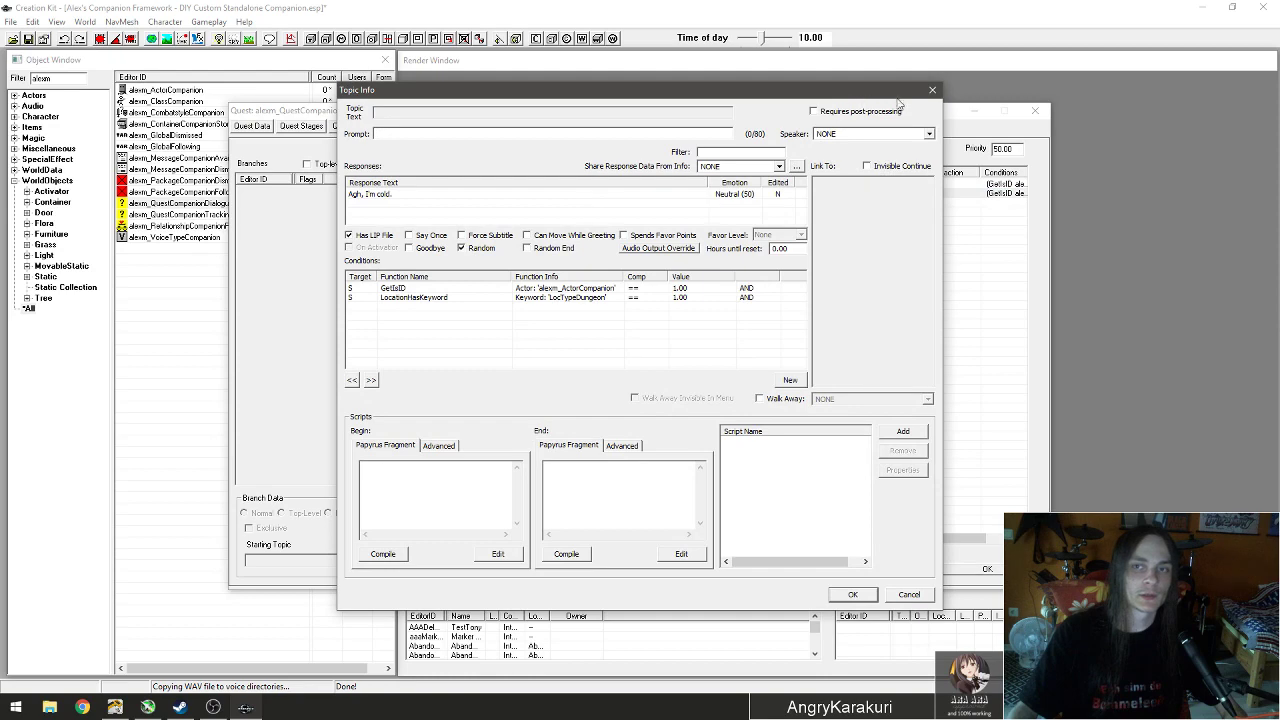
click(932, 90)
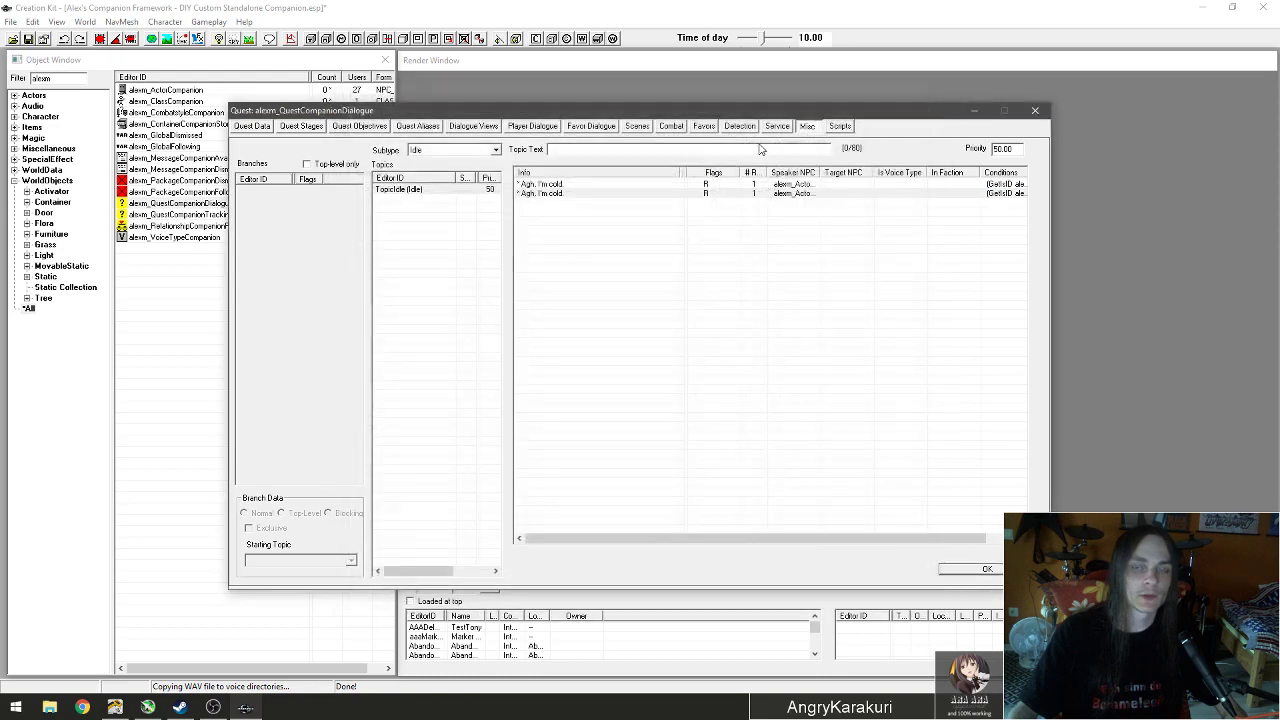
click(564, 186)
click(564, 194)
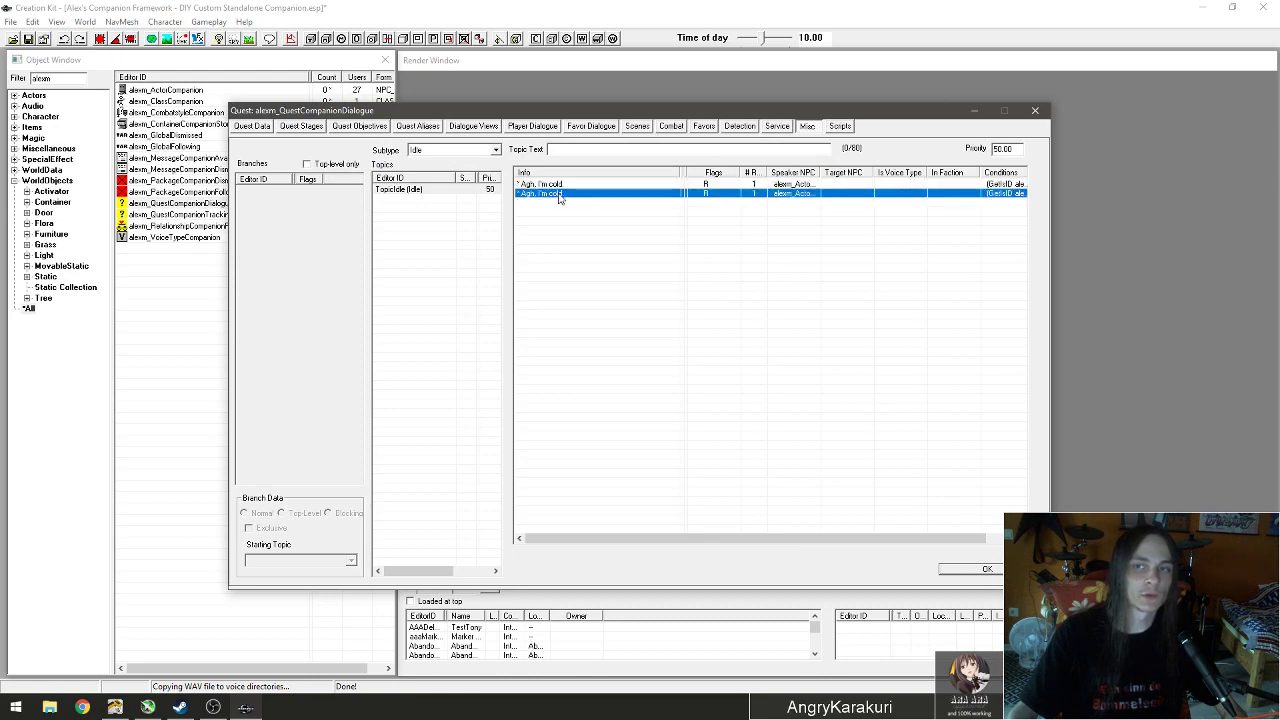
Change the response text of the copied Idle info to *sneezes*.
double_click(559, 194)
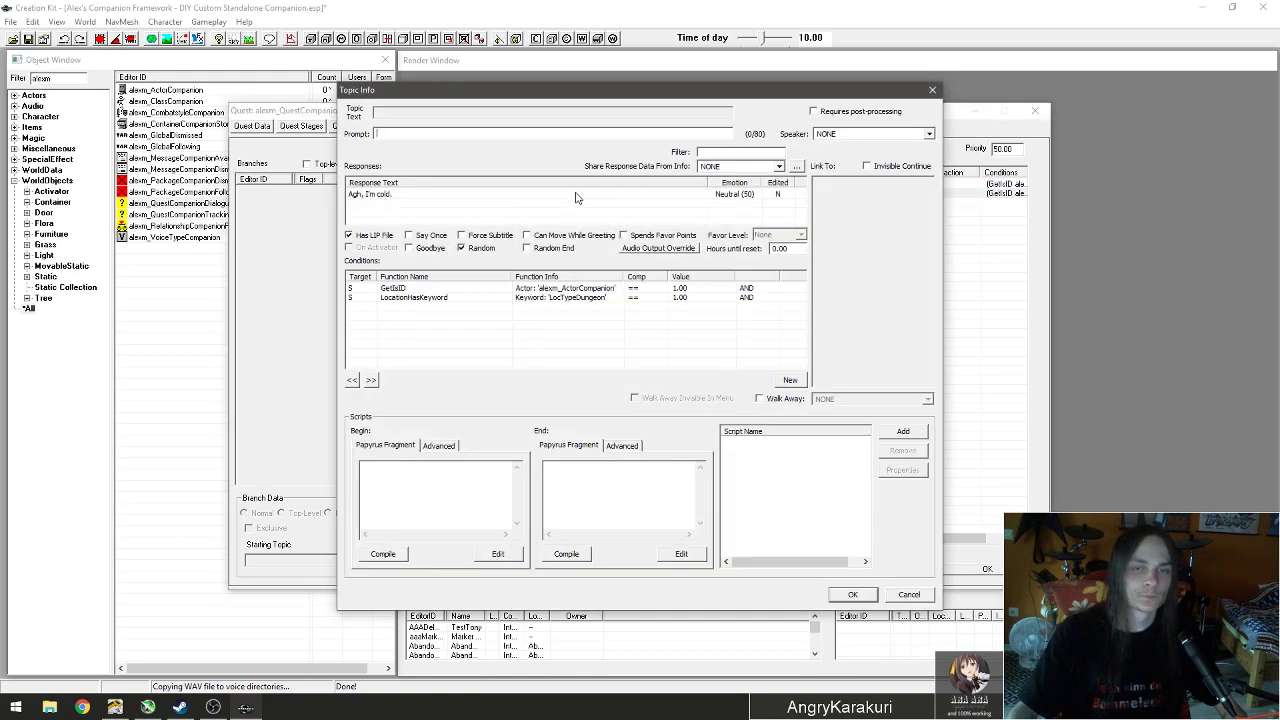
click(390, 196)
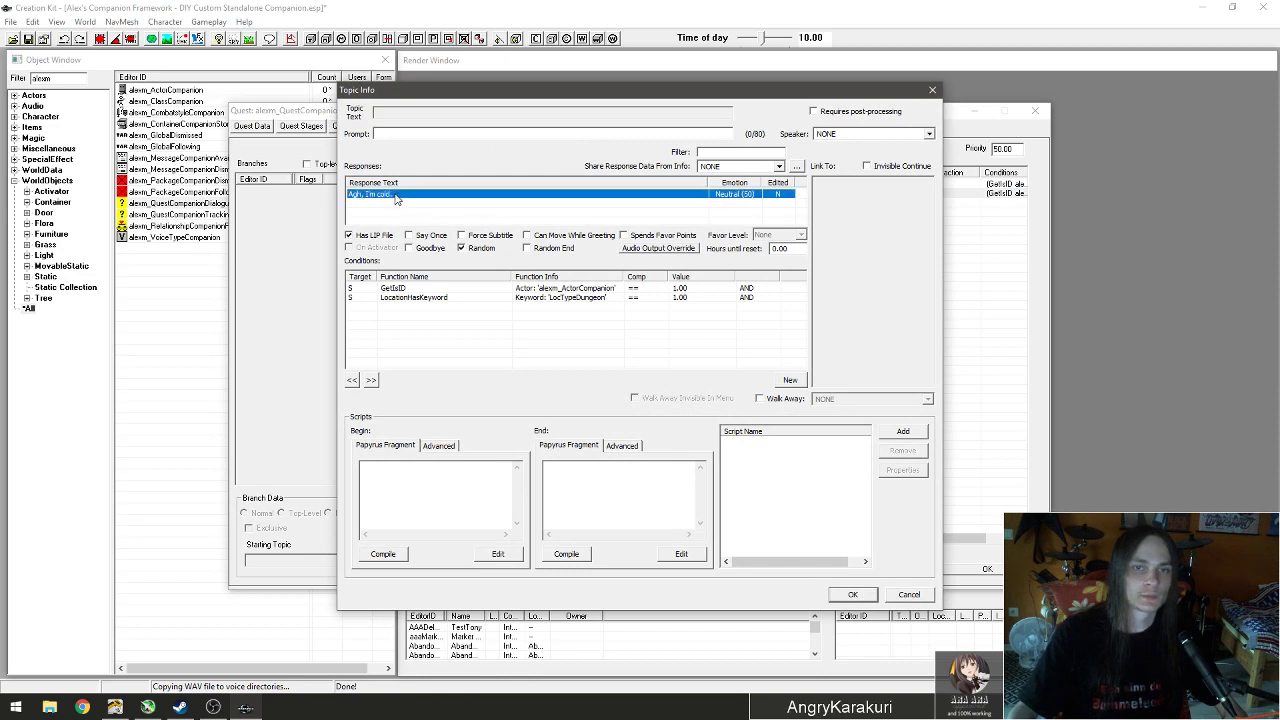
click(395, 196)
text(*sneeze)
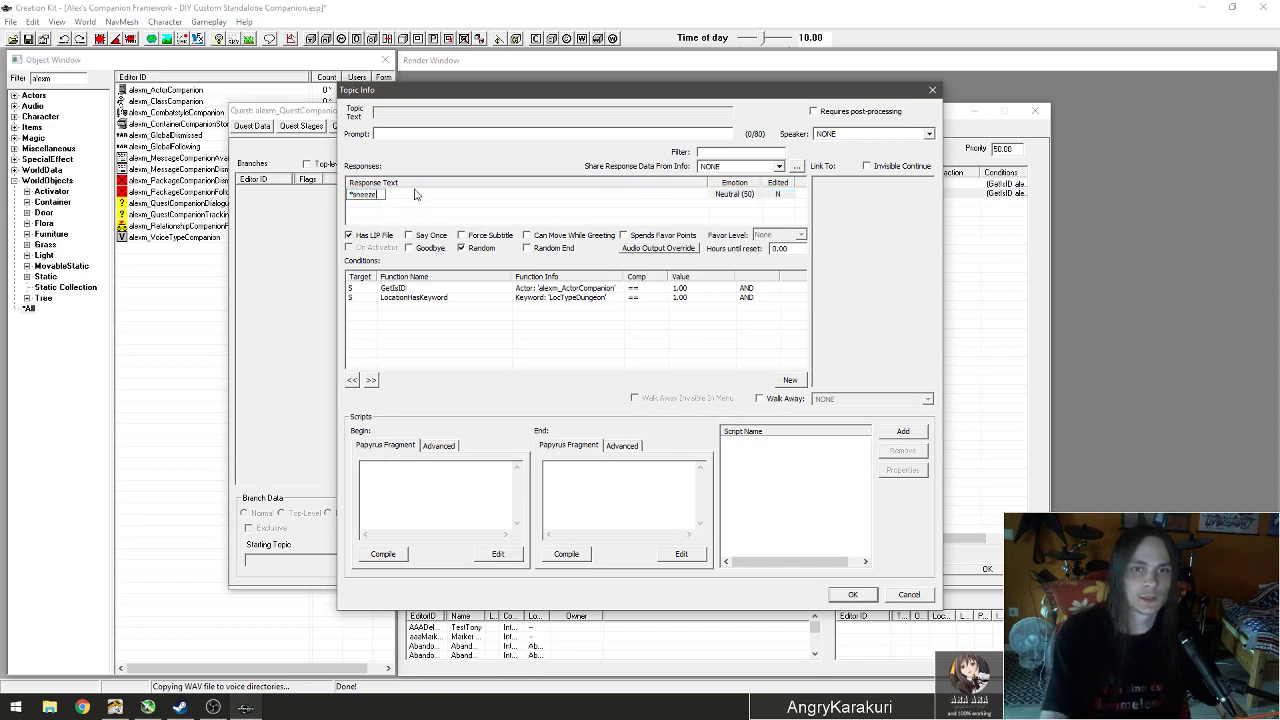
text(**)
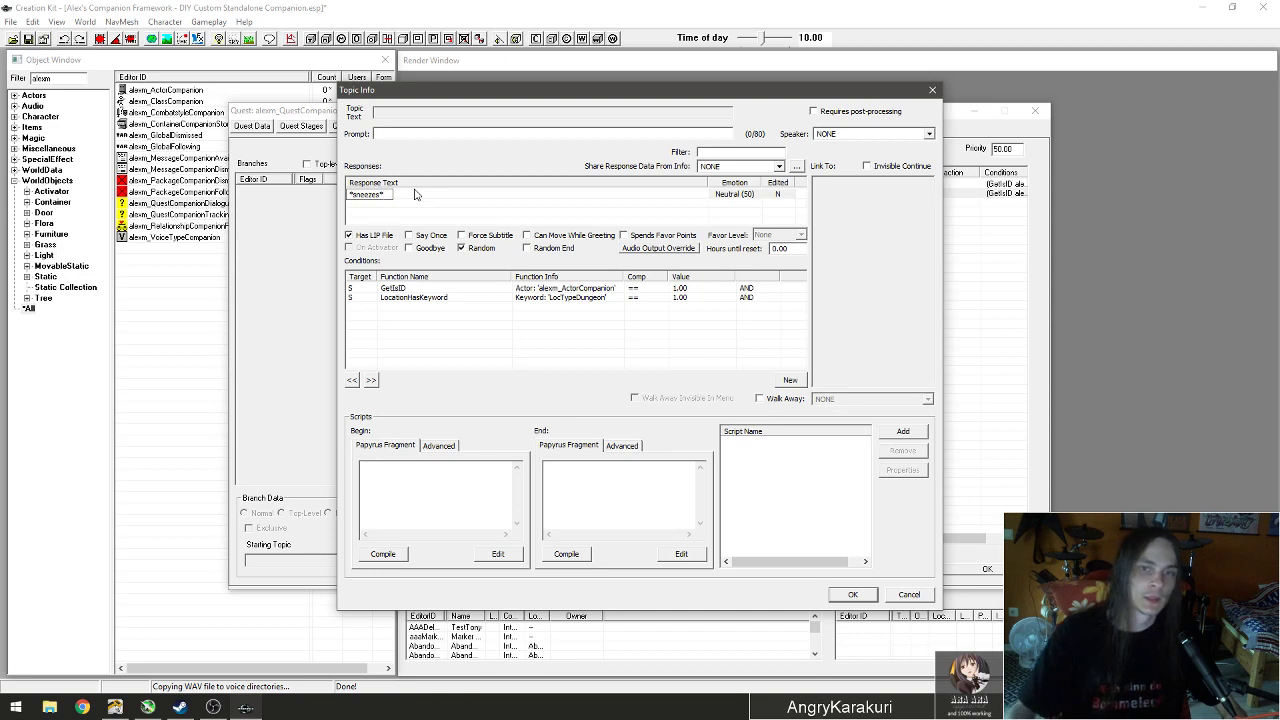
Delete the LocationHasKeyword condition from the *sneezes* info, mark it as Random End, and accept the info.
click(503, 308)
right_click(503, 298)
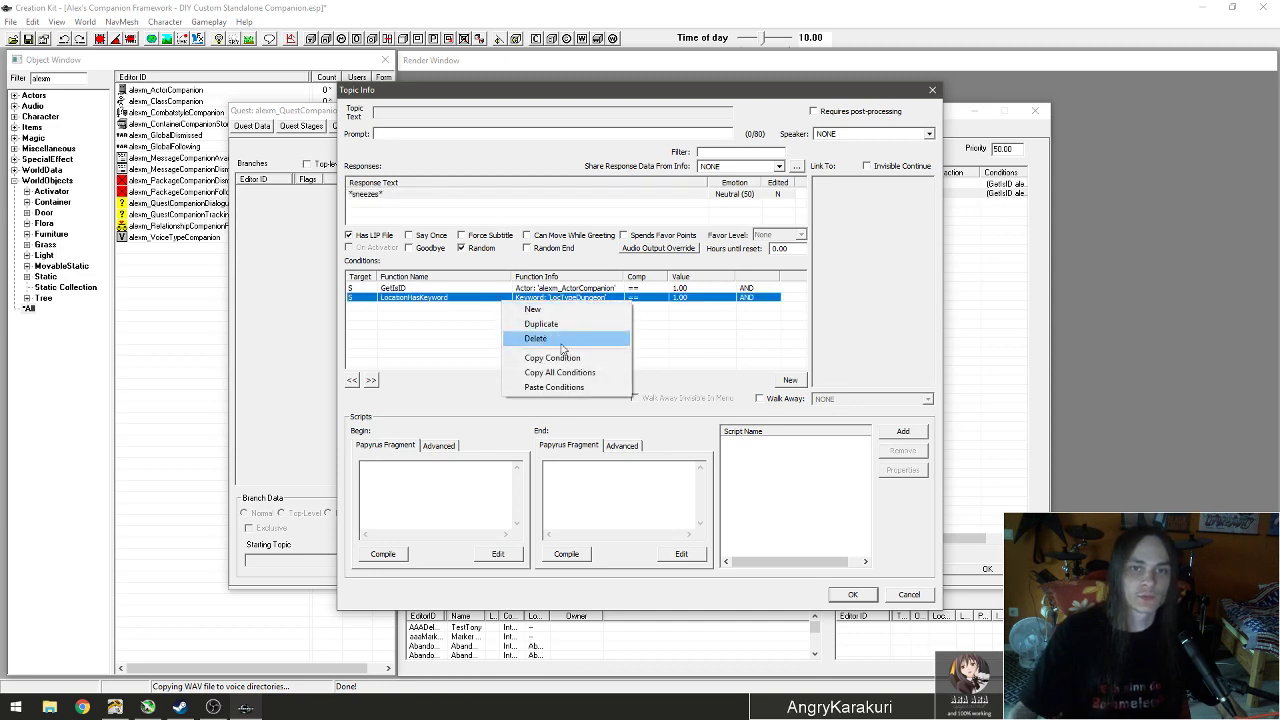
click(569, 337)
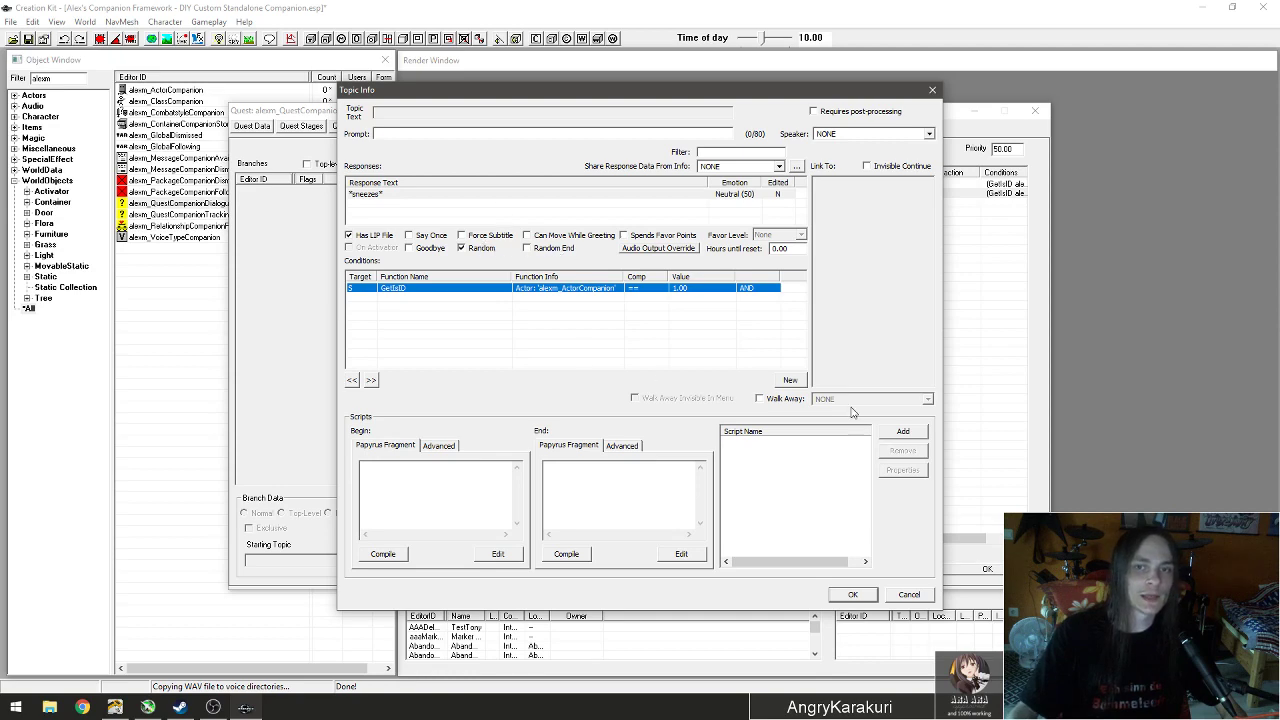
drag(745, 92, 653, 130)
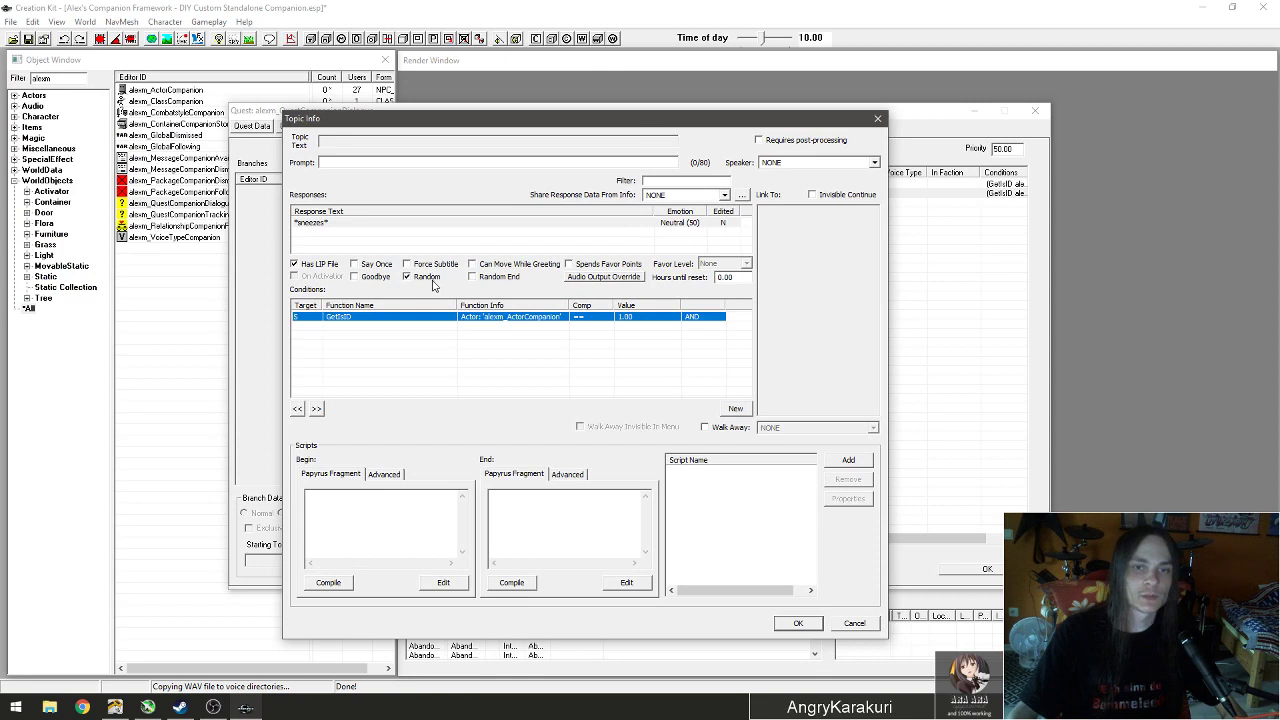
click(505, 279)
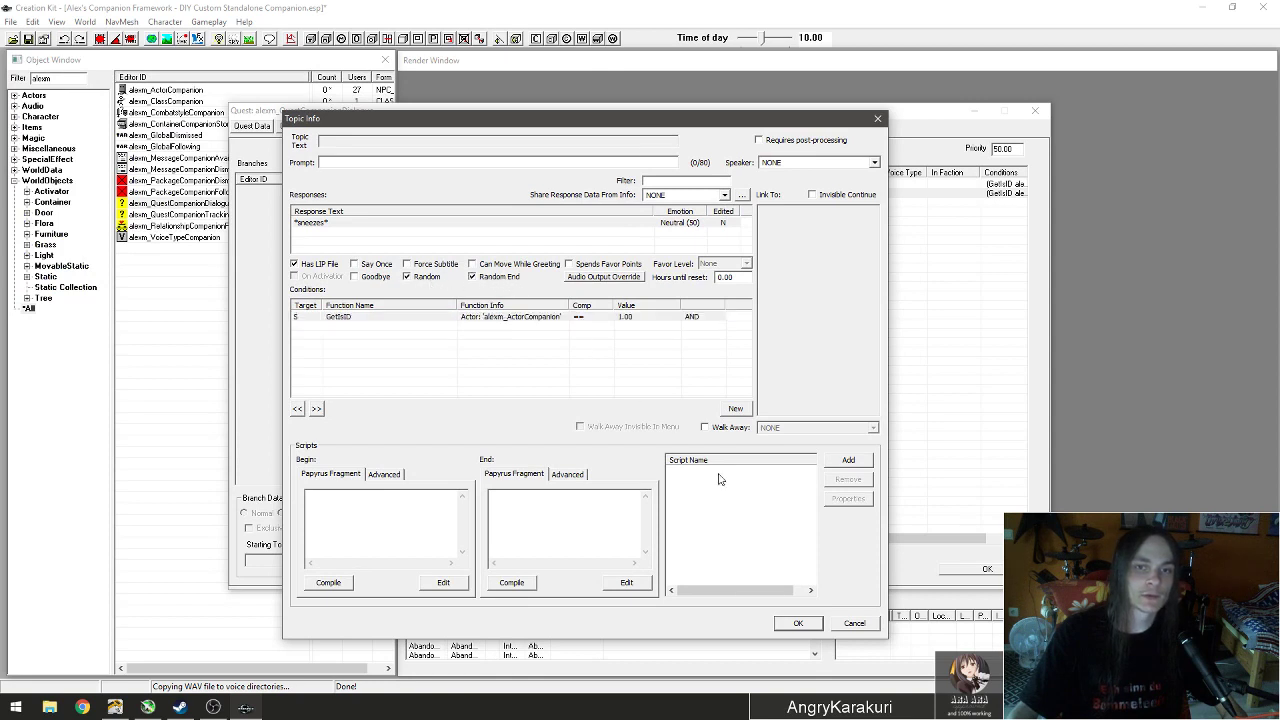
click(798, 624)
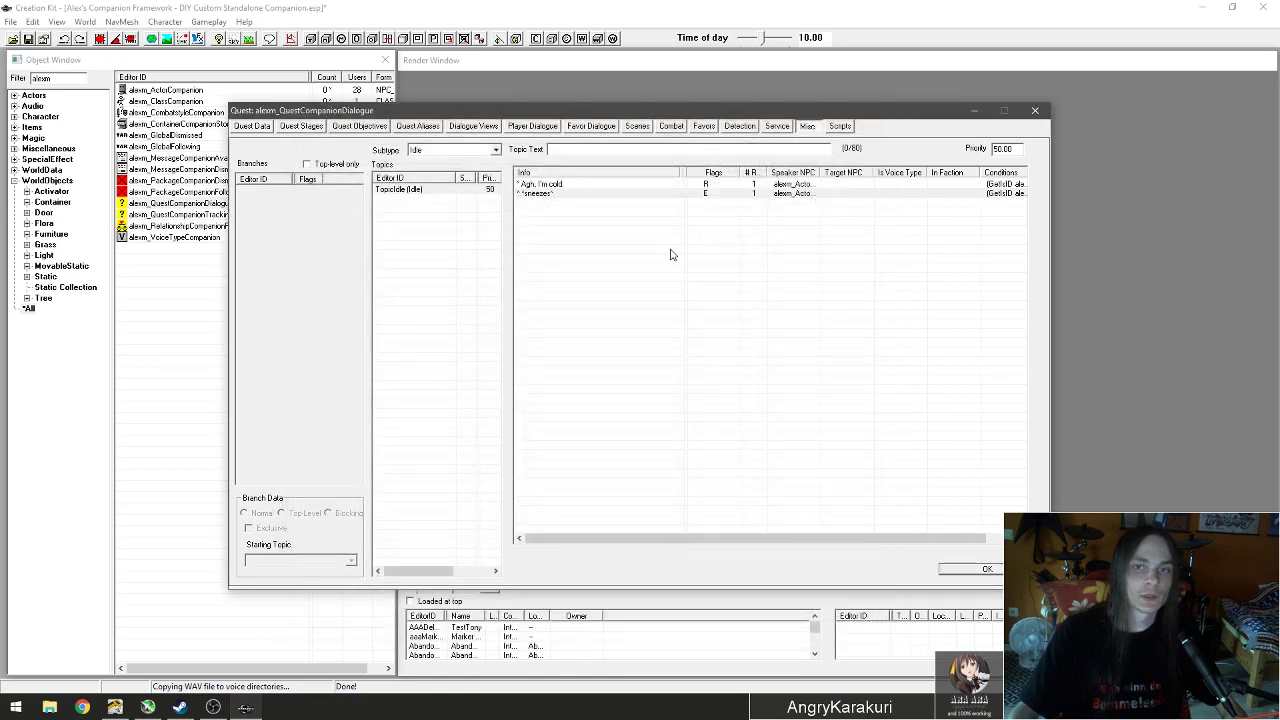
Compare the flags and order of the "Agh, I'm cold" and *sneezes* infos in the Idle topic.
click(708, 185)
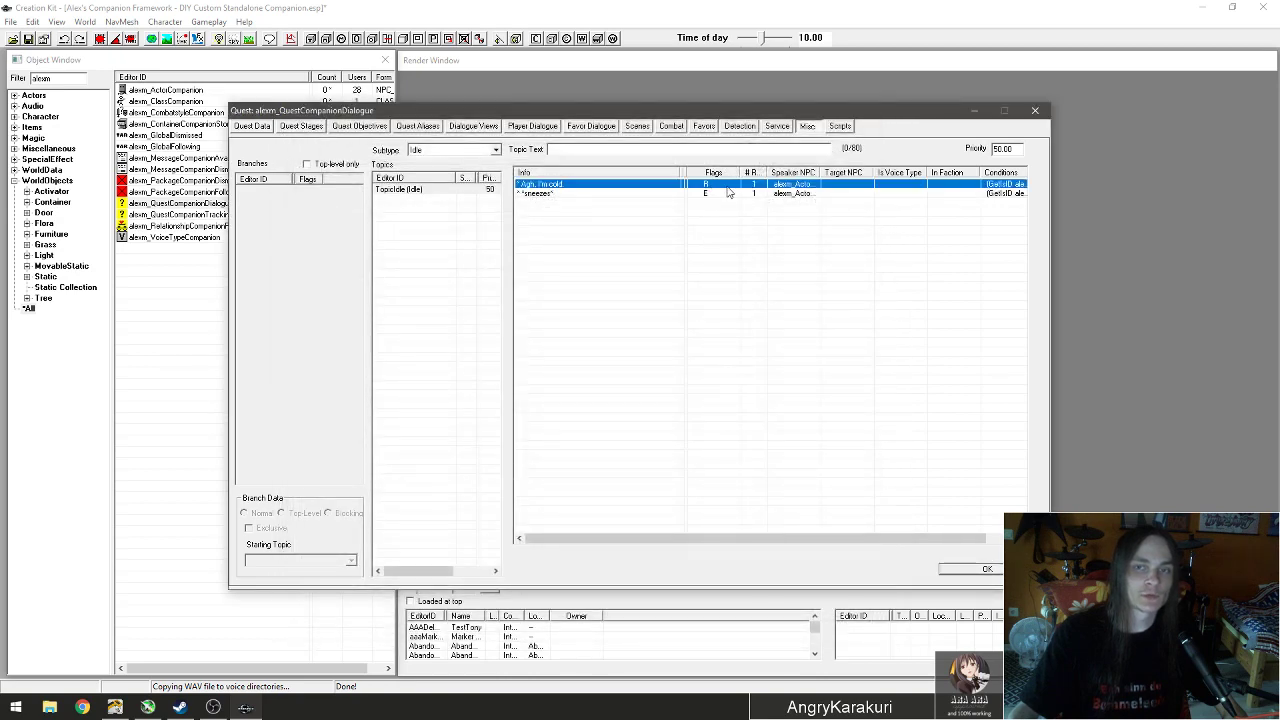
click(720, 194)
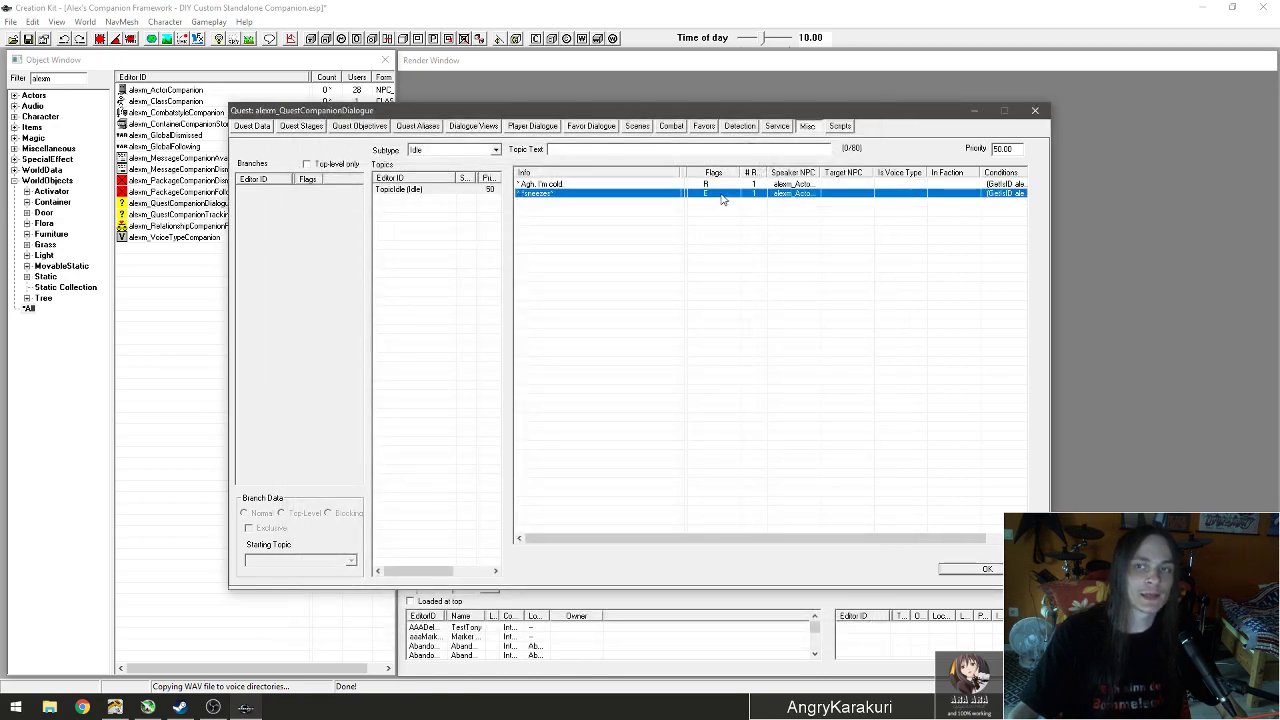
click(563, 185)
click(557, 194)
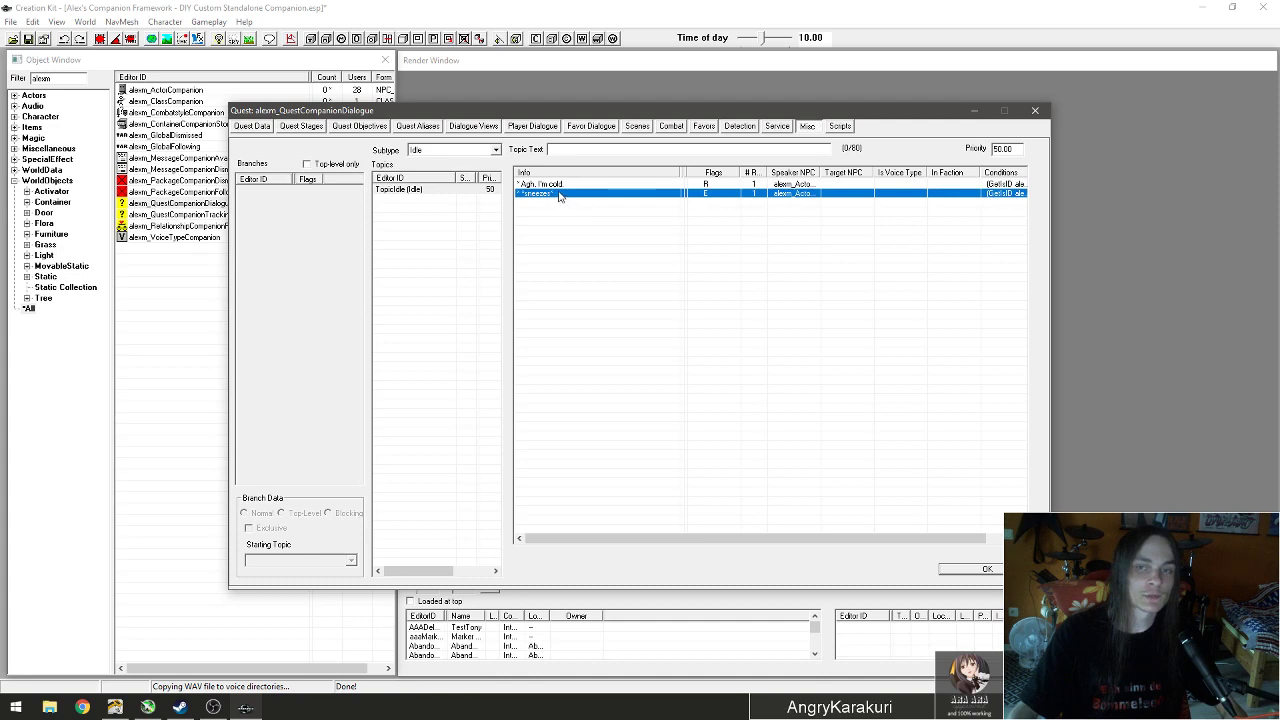
click(558, 186)
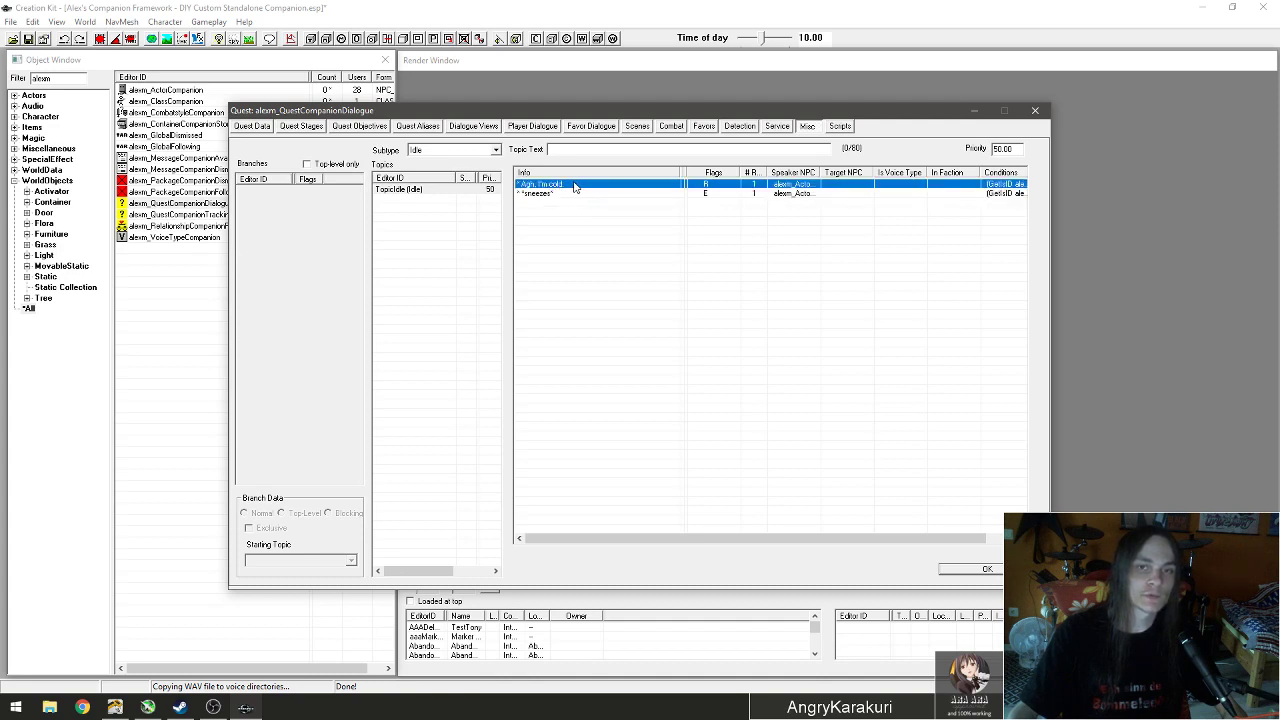
click(557, 195)
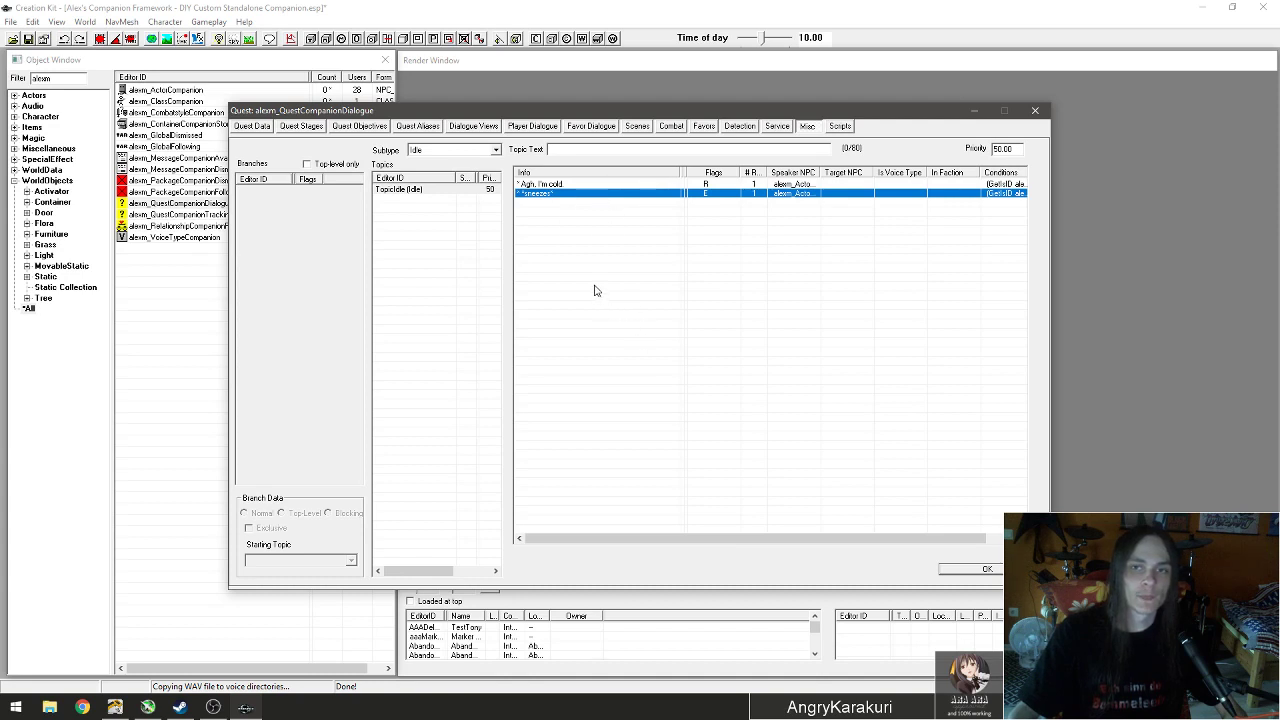
Accept the companion dialogue quest's changes and save the plugin.
click(970, 568)
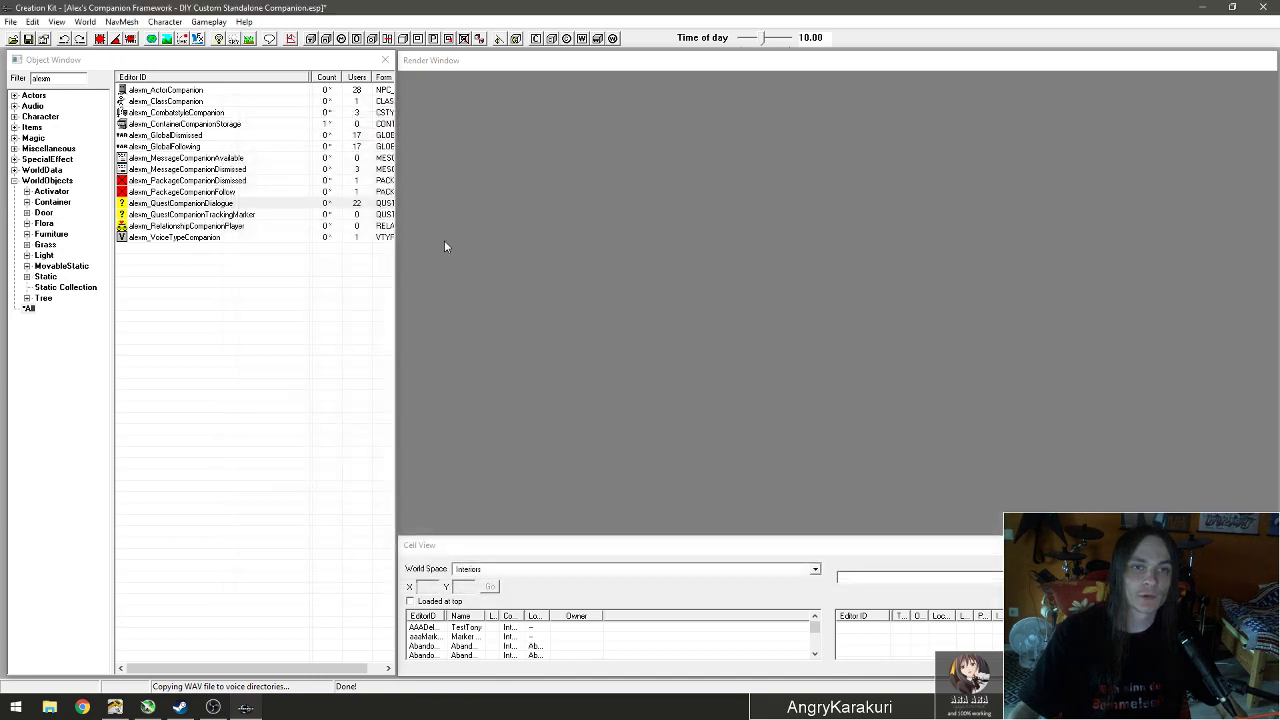
click(26, 40)
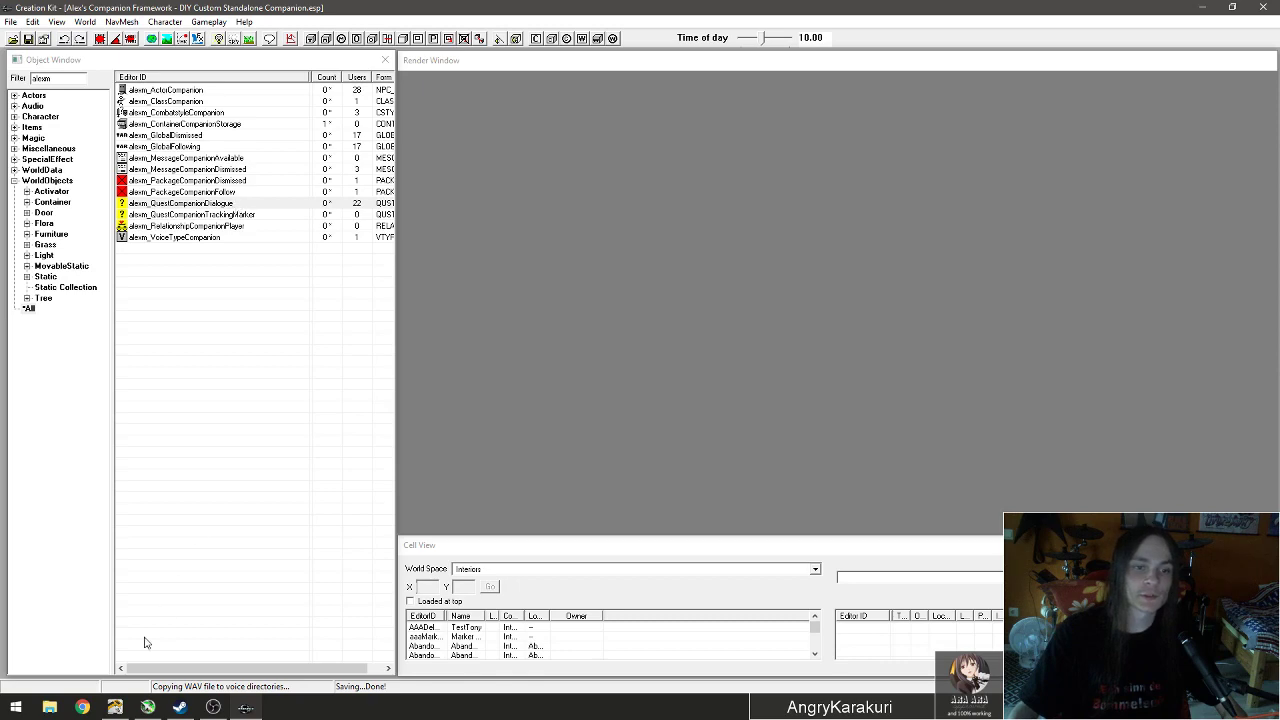
Switch to File Explorer and browse to Skyrim's Data\Sound\Voice folder, showing the folder names in full.
click(50, 708)
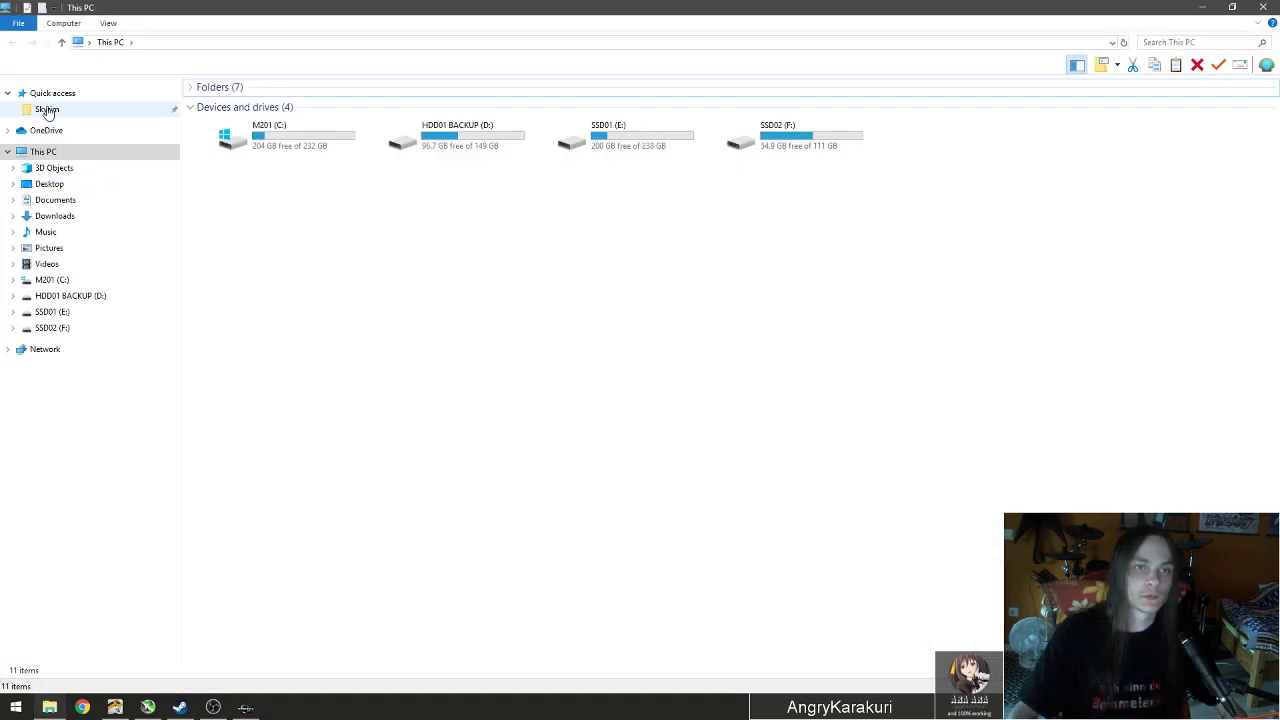
click(48, 109)
double_click(297, 117)
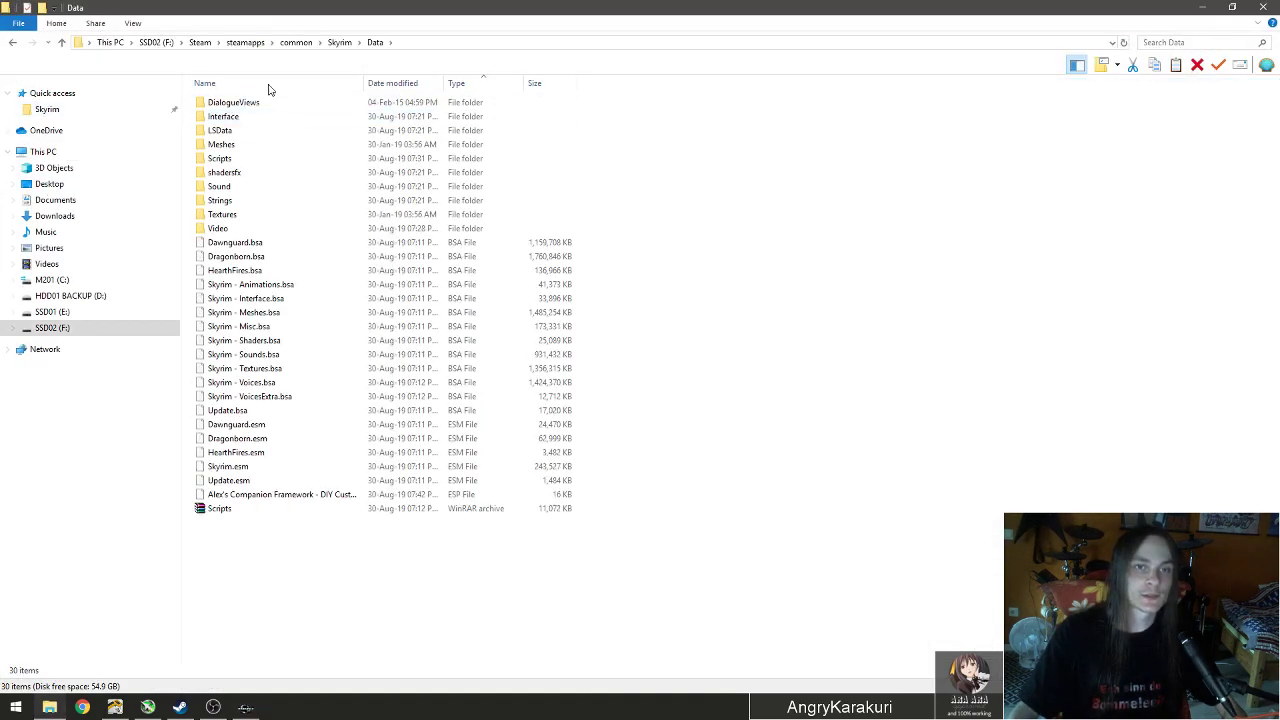
double_click(262, 187)
double_click(283, 105)
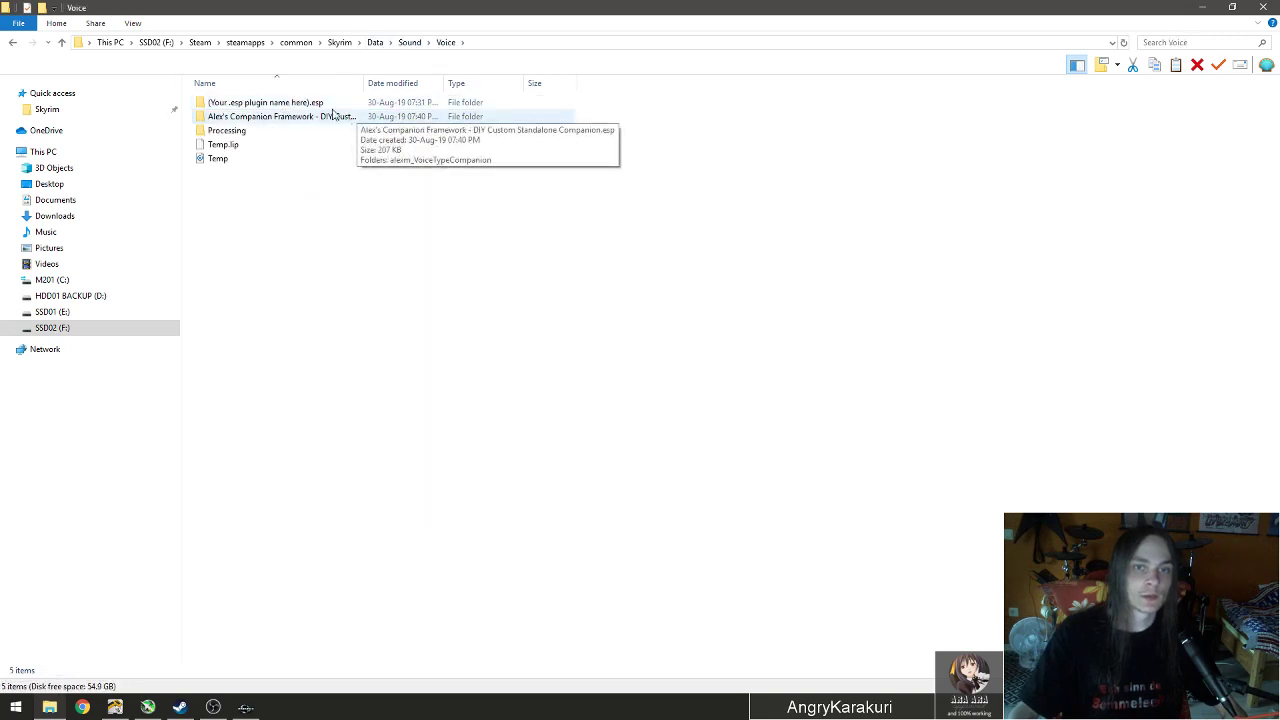
double_click(363, 82)
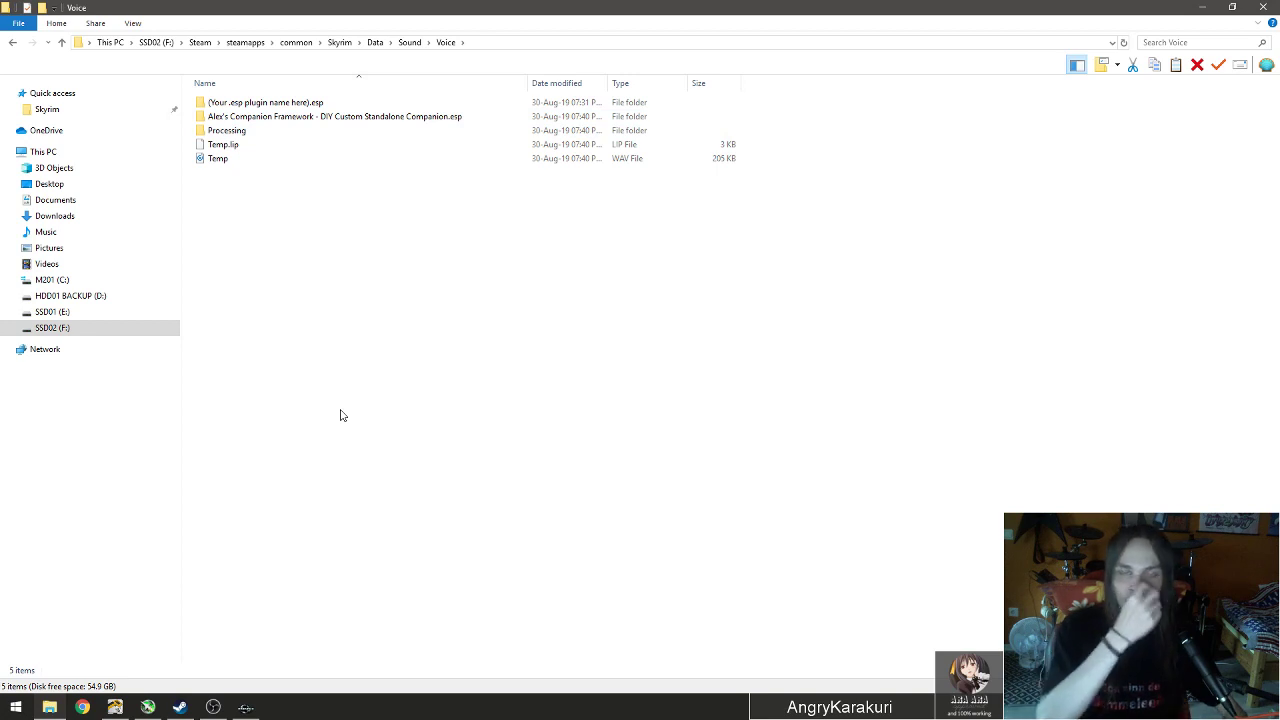
Open the Alex's Companion Framework - DIY Custom Standalone Companion.esp voice folder and its alexm_VoiceTypeCompanion subfolder.
double_click(408, 117)
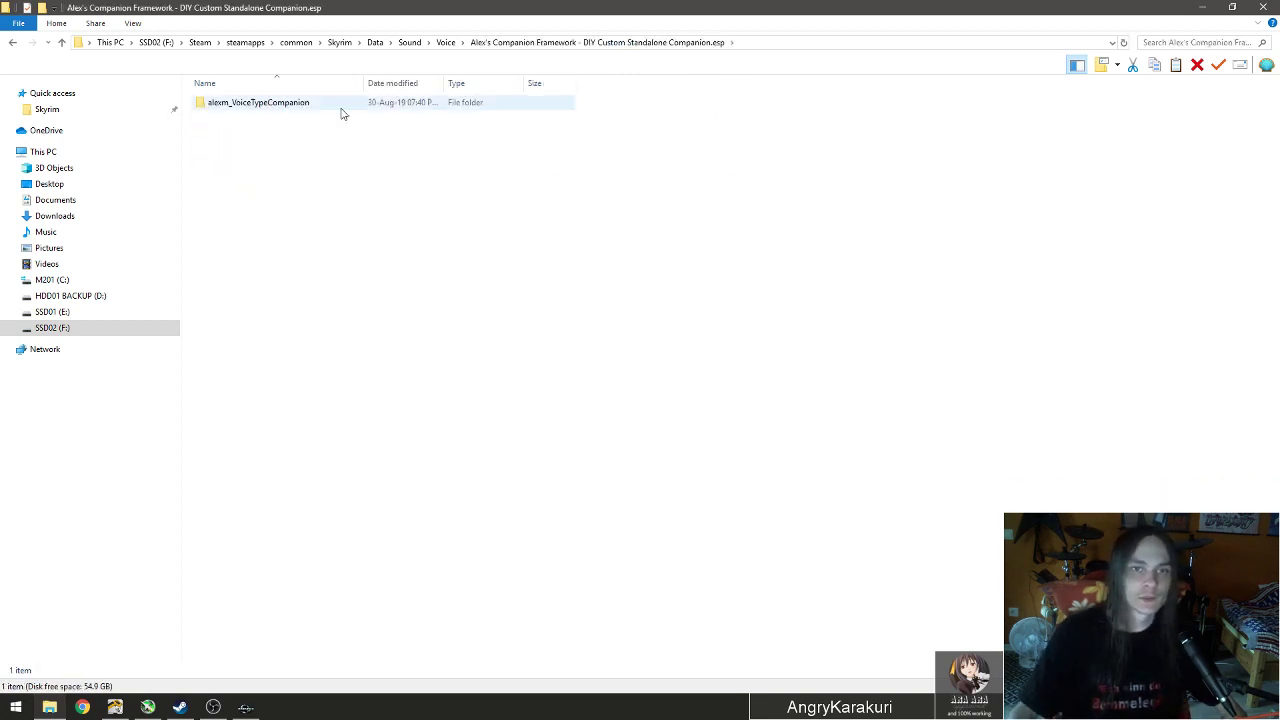
click(252, 107)
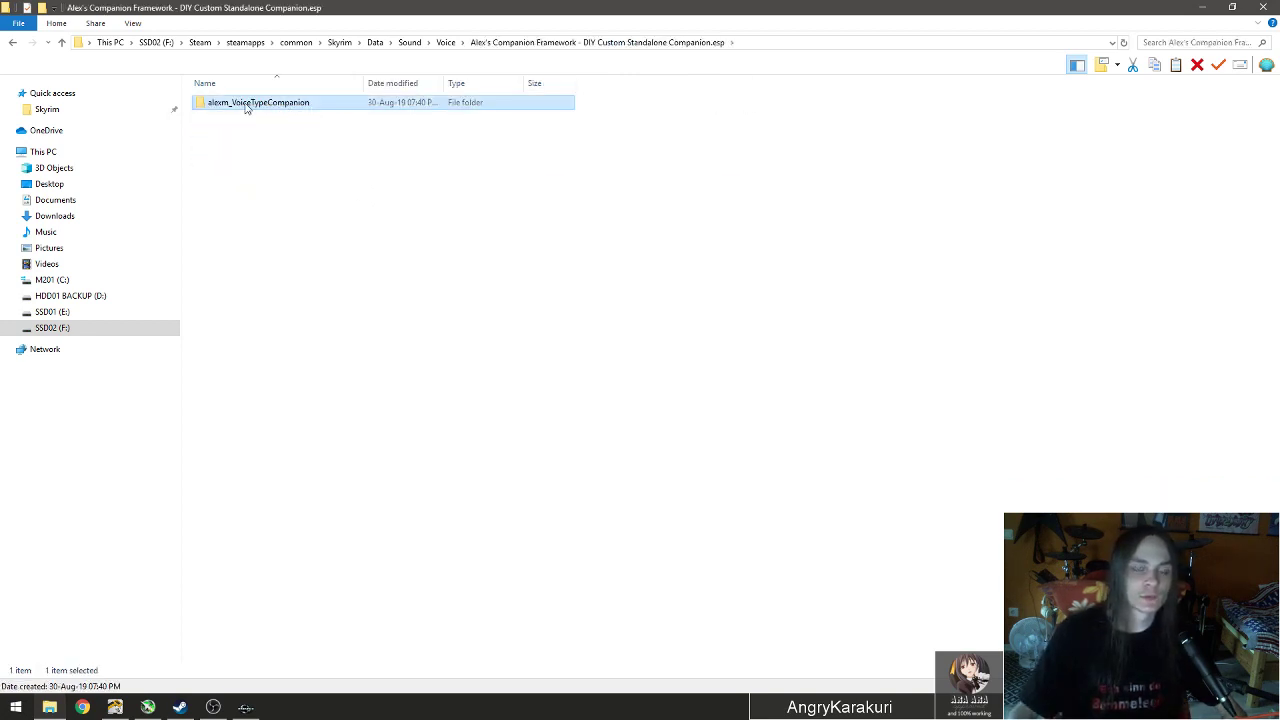
key(F2)
drag(319, 103, 205, 104)
click(321, 126)
double_click(334, 102)
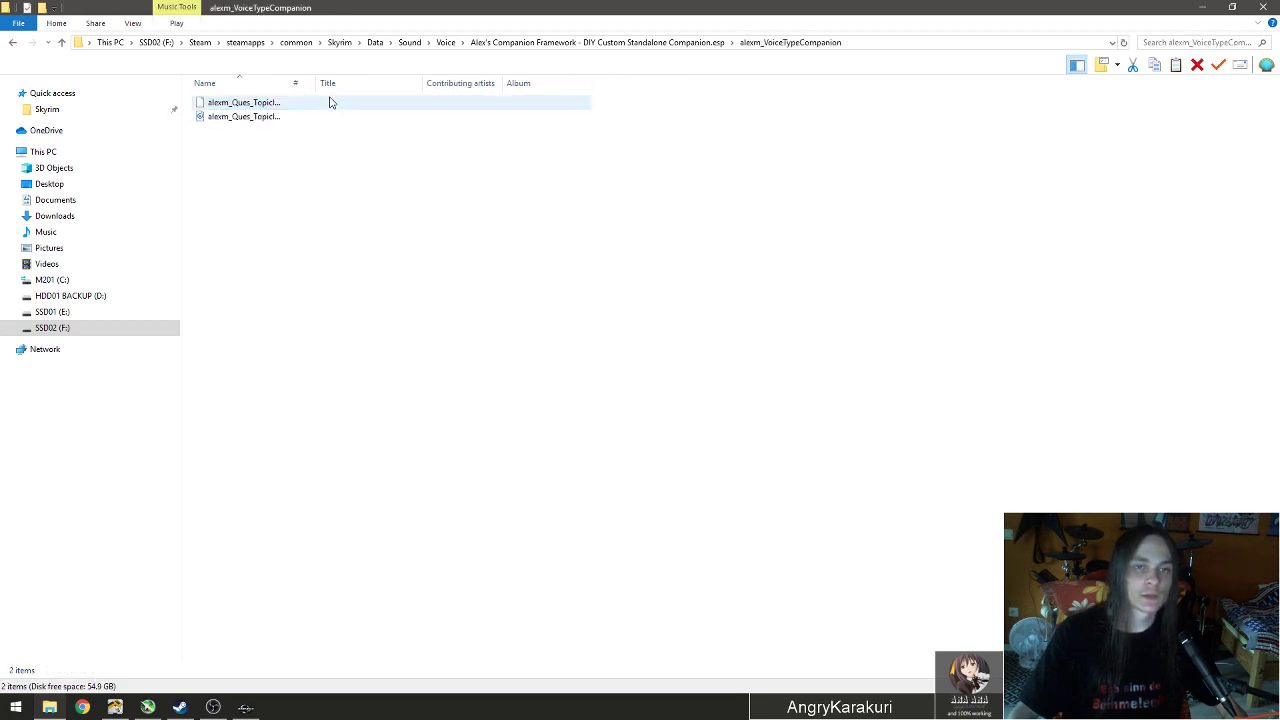
Show the full file names and inspect the Idle topic's generated LIP and WAV files.
drag(298, 83, 425, 83)
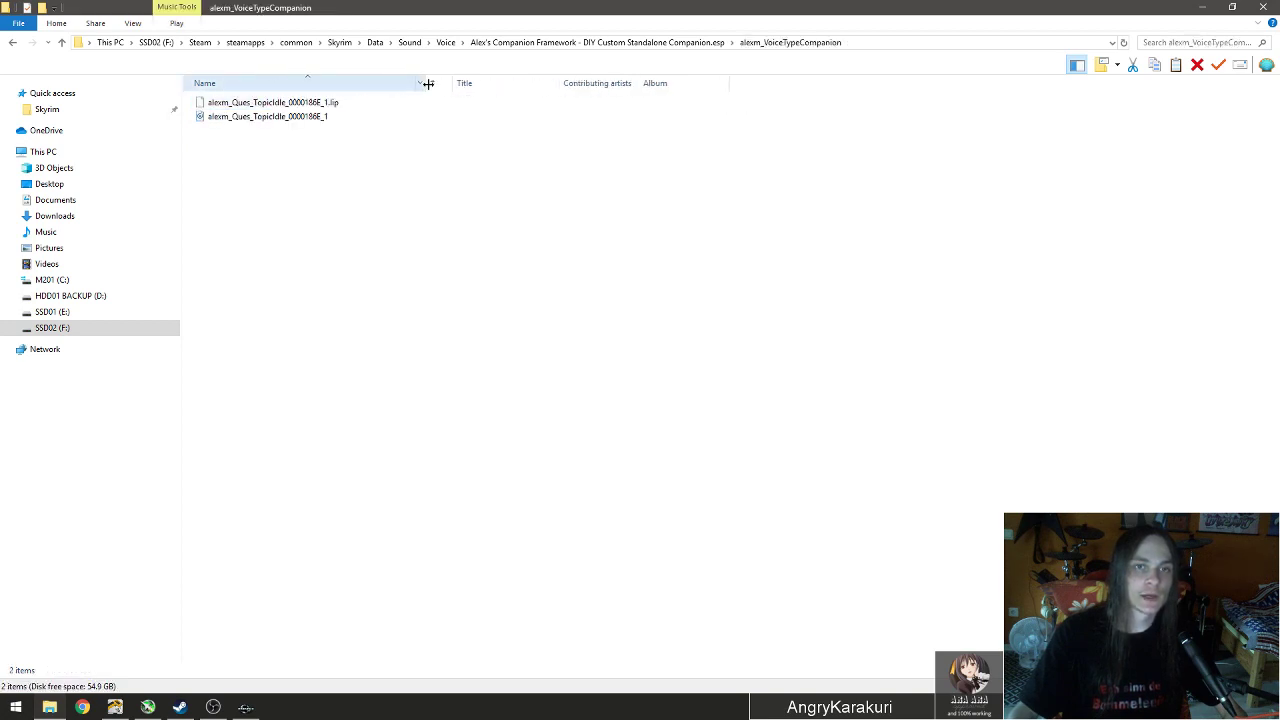
click(333, 118)
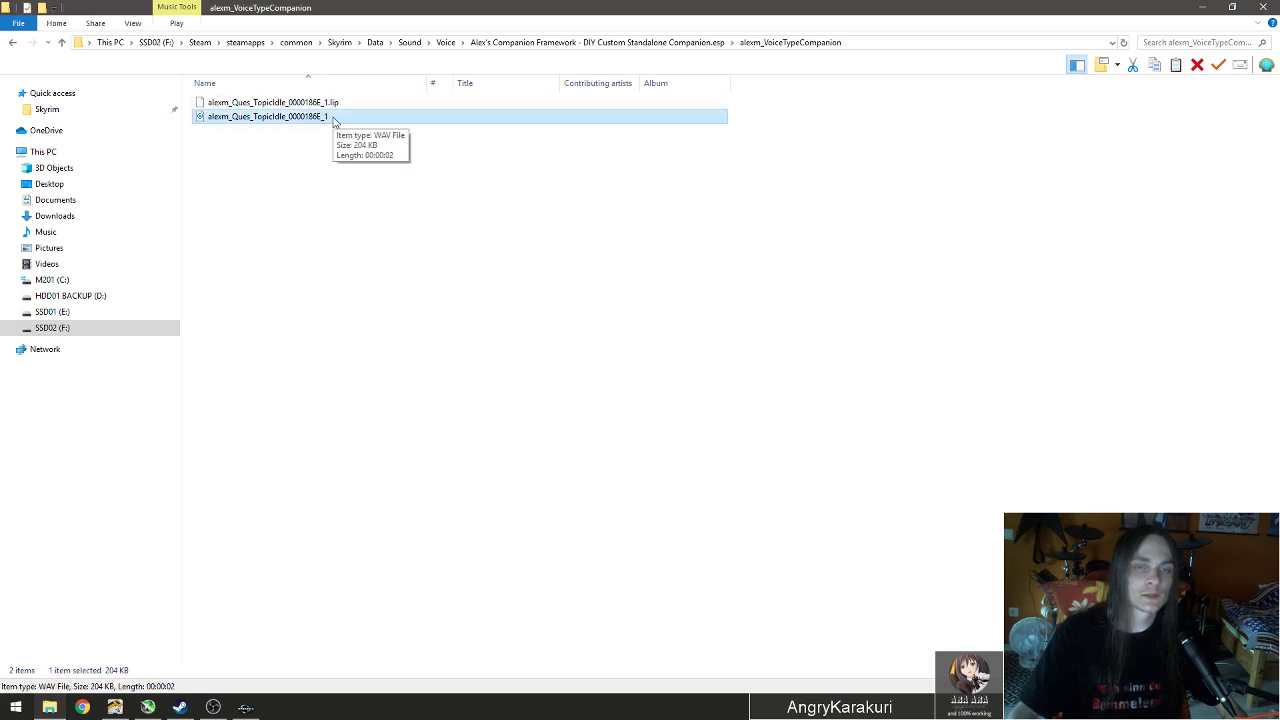
click(341, 107)
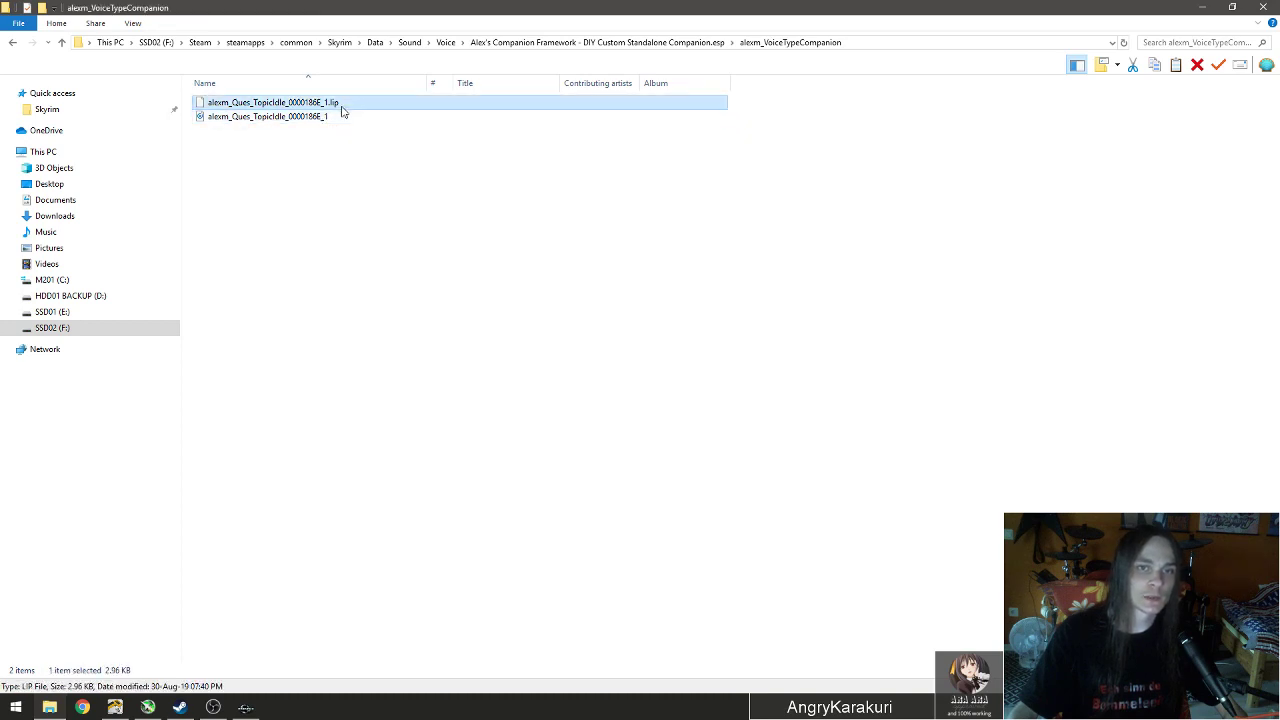
drag(341, 148, 341, 122)
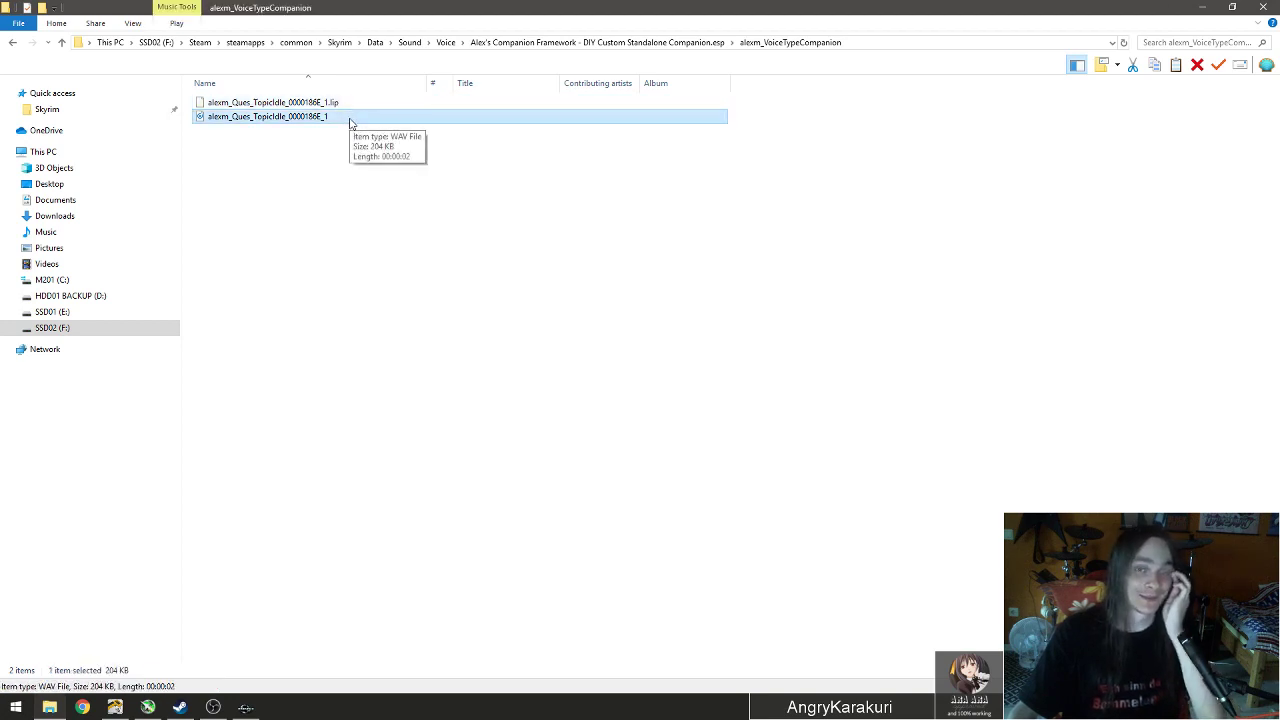
Play the Idle topic's WAV file, close the player and File Explorer, and return to the Creation Kit.
double_click(352, 117)
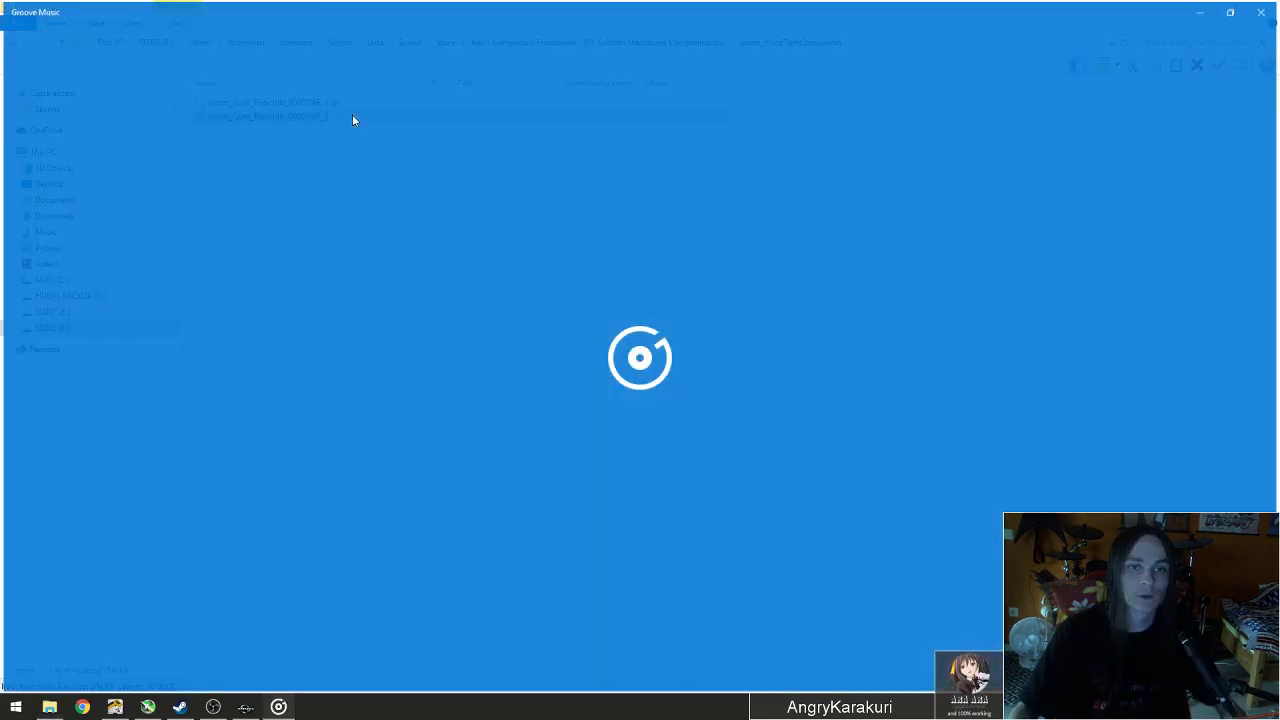
click(1264, 10)
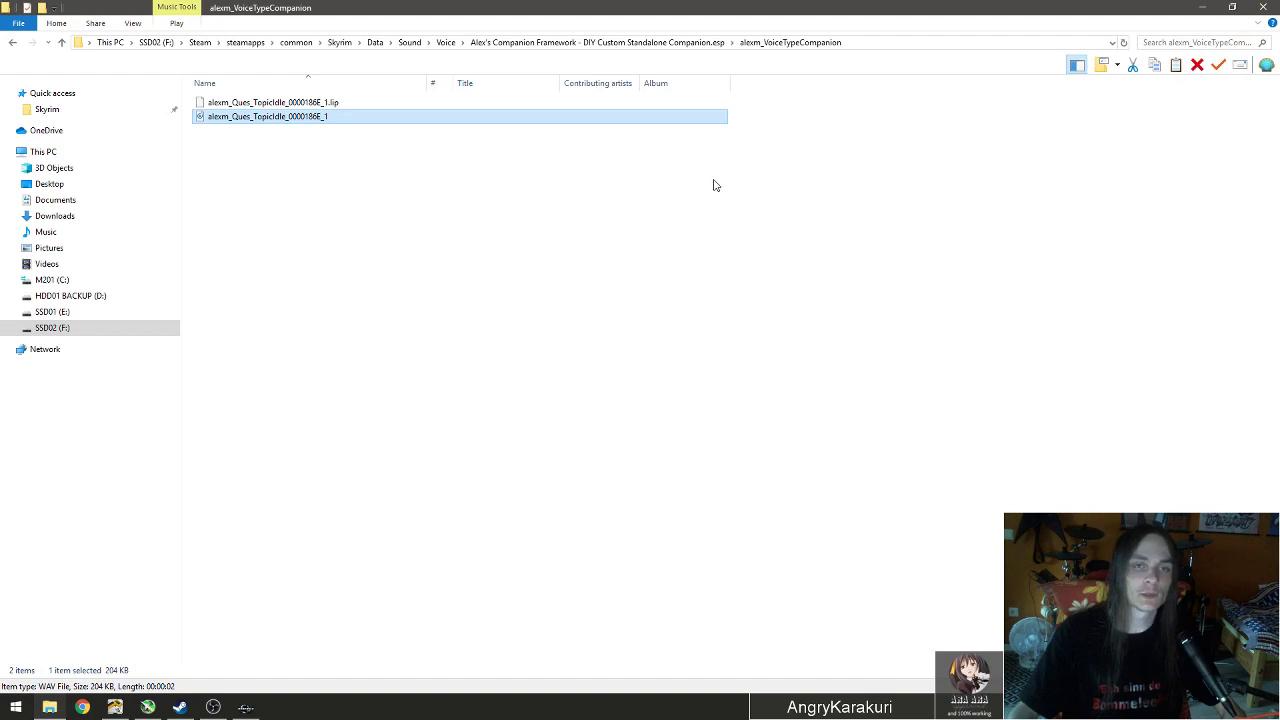
click(222, 706)
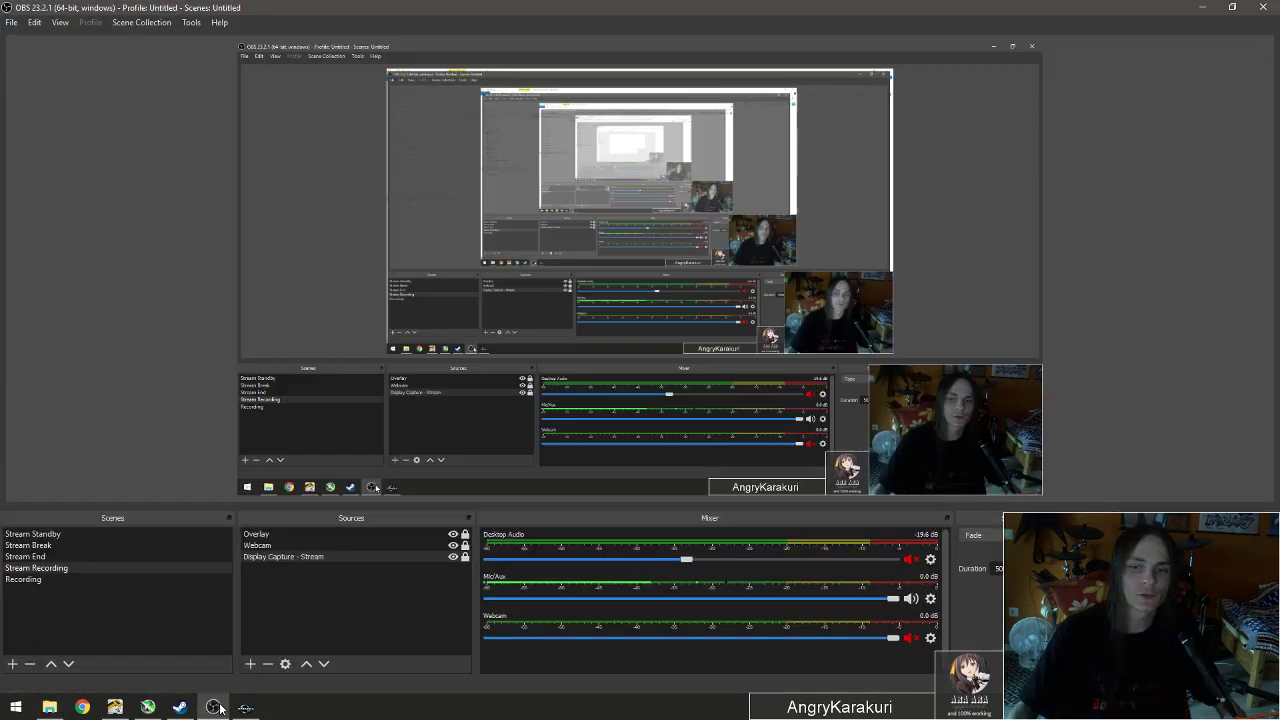
click(224, 706)
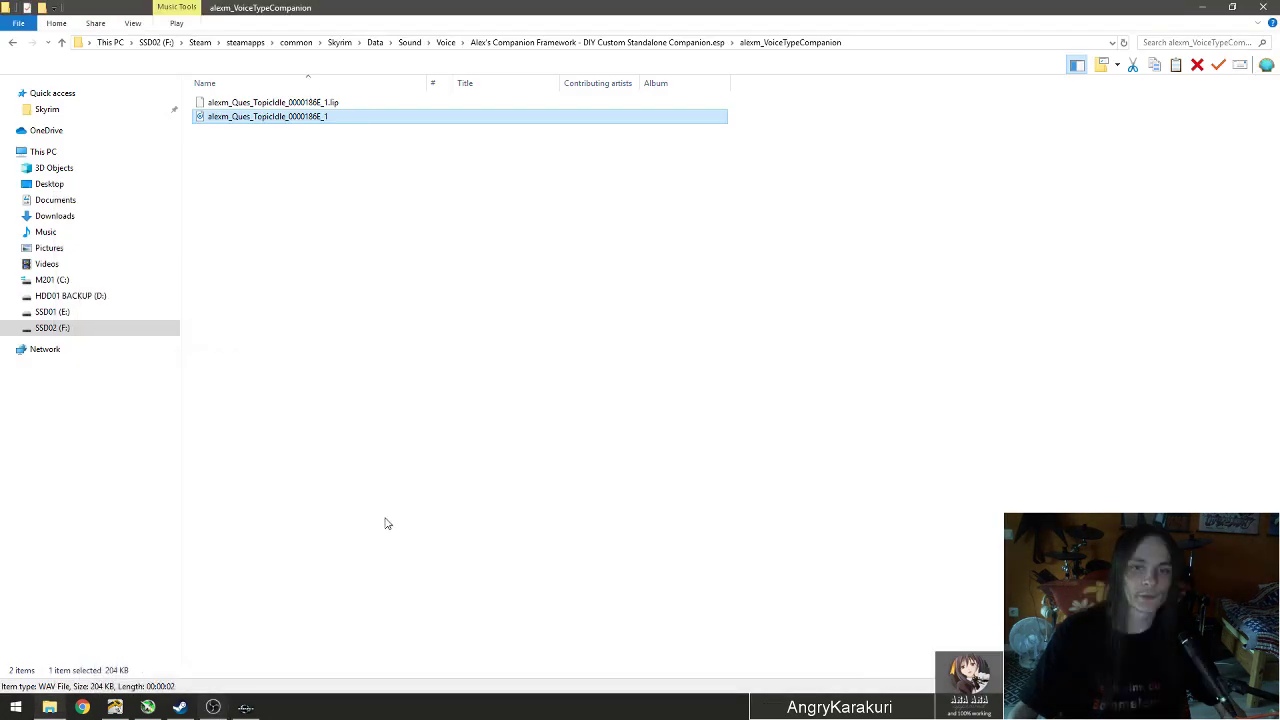
click(1270, 5)
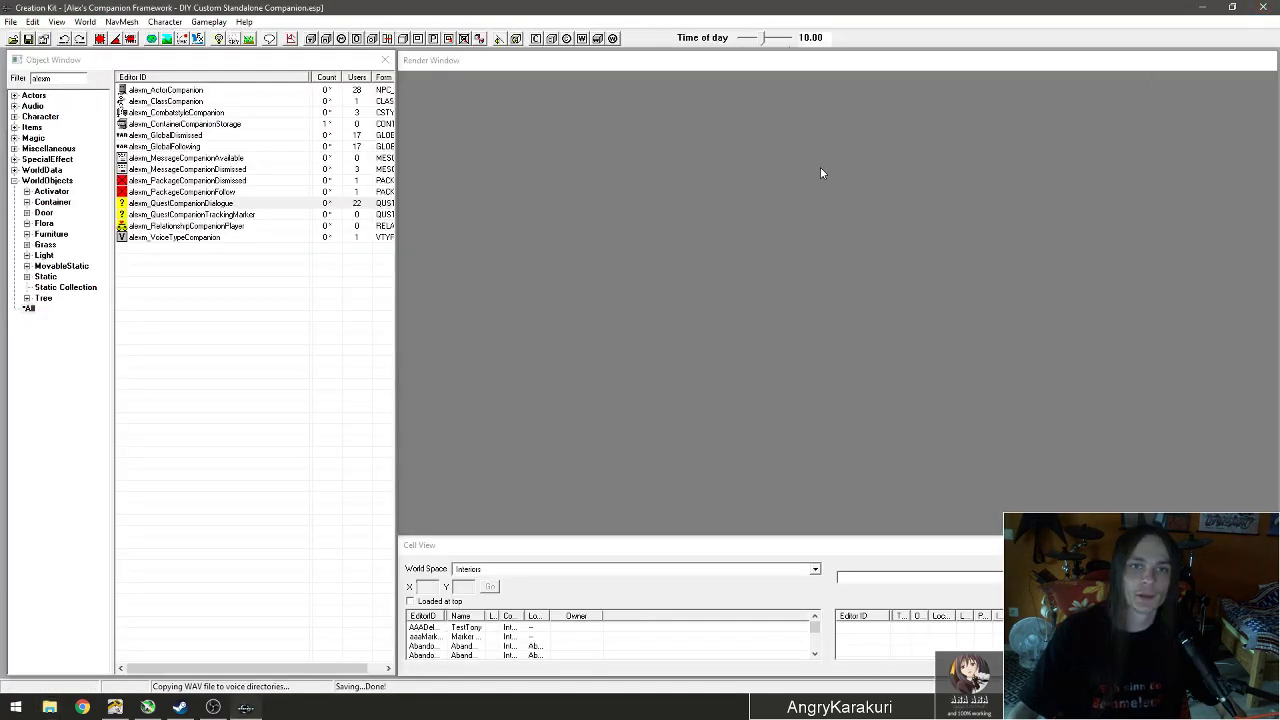